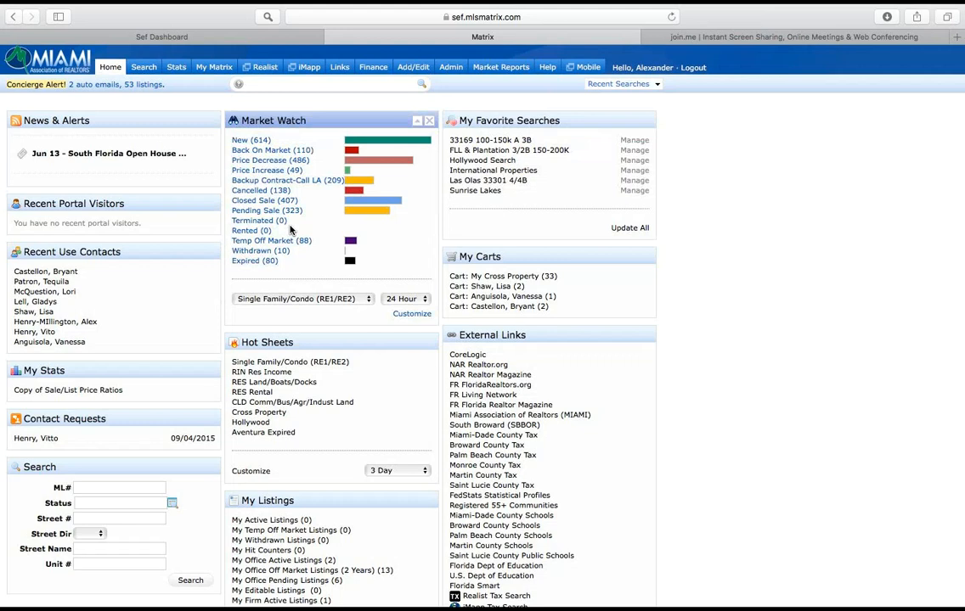
Step: Open the RE1/RE2 Single Family/Condo search and limit the listings to Active status
mouse_move(136, 68)
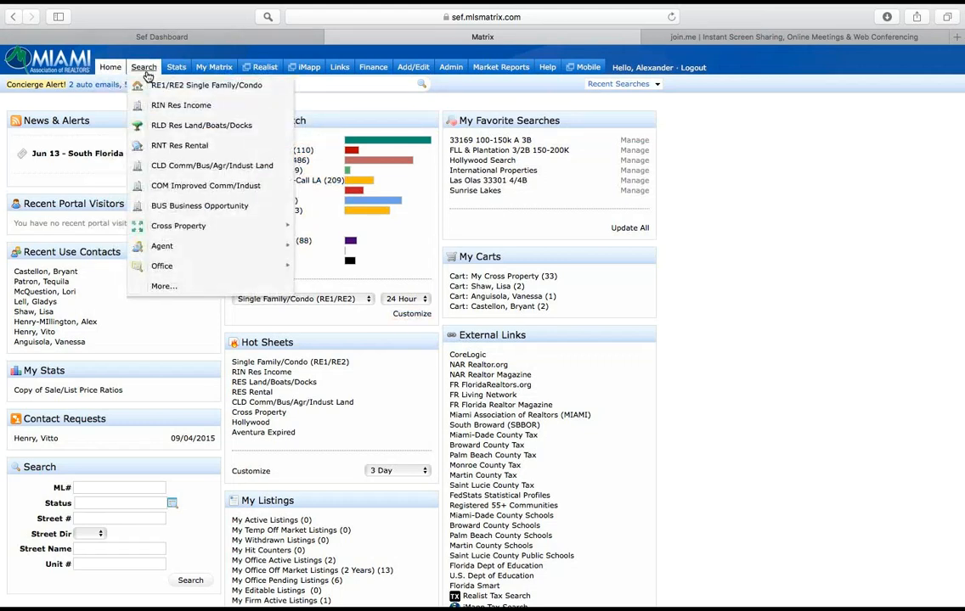
click(203, 94)
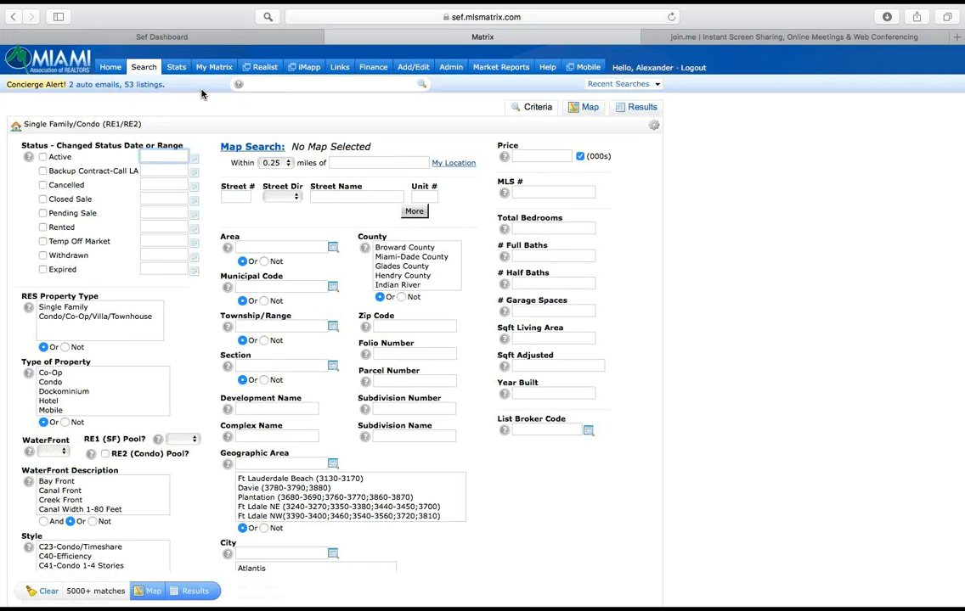
click(45, 159)
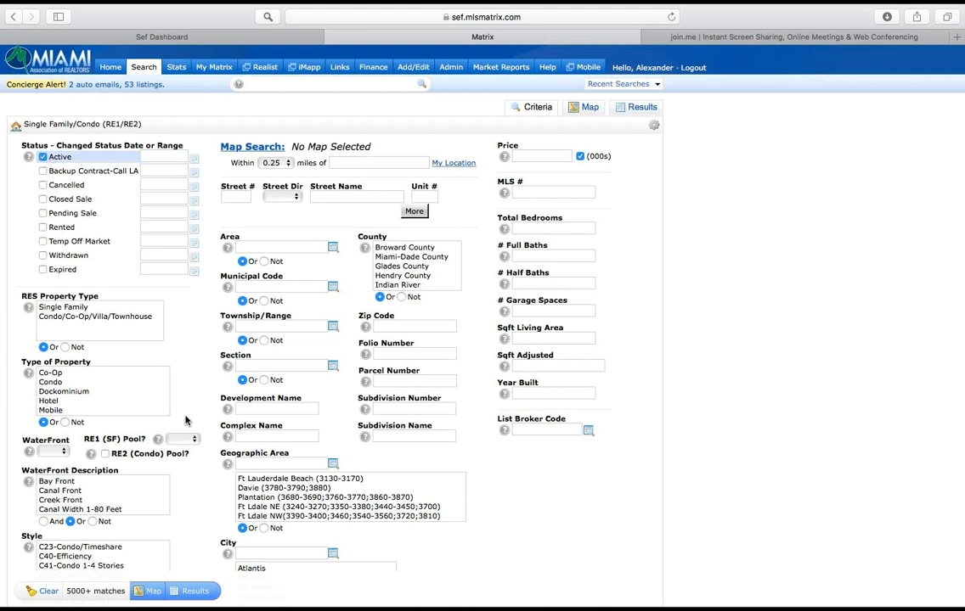
Step: Filter the search by subdivision name *lakes* and zip code 3302*
click(395, 434)
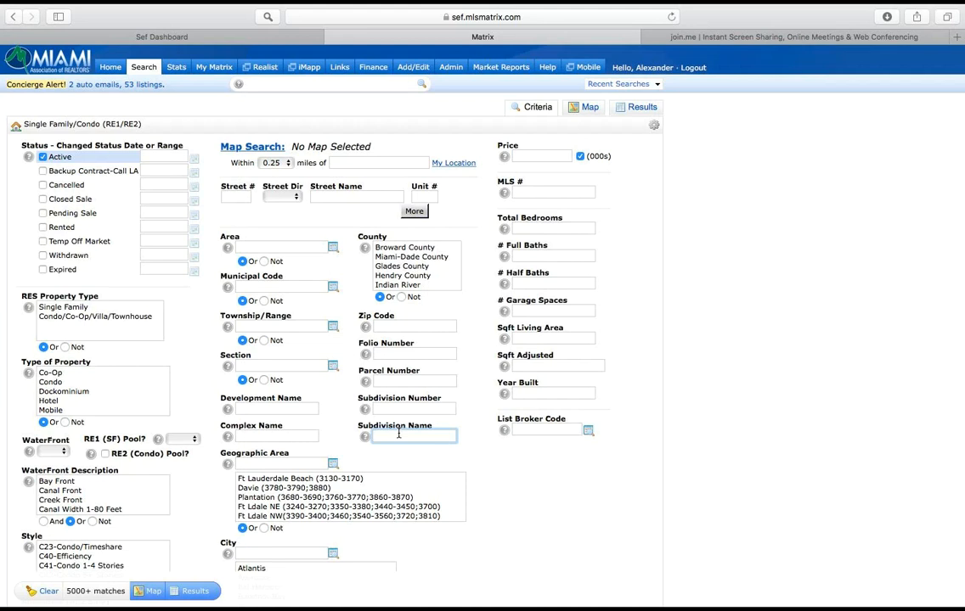
text(*lakes*)
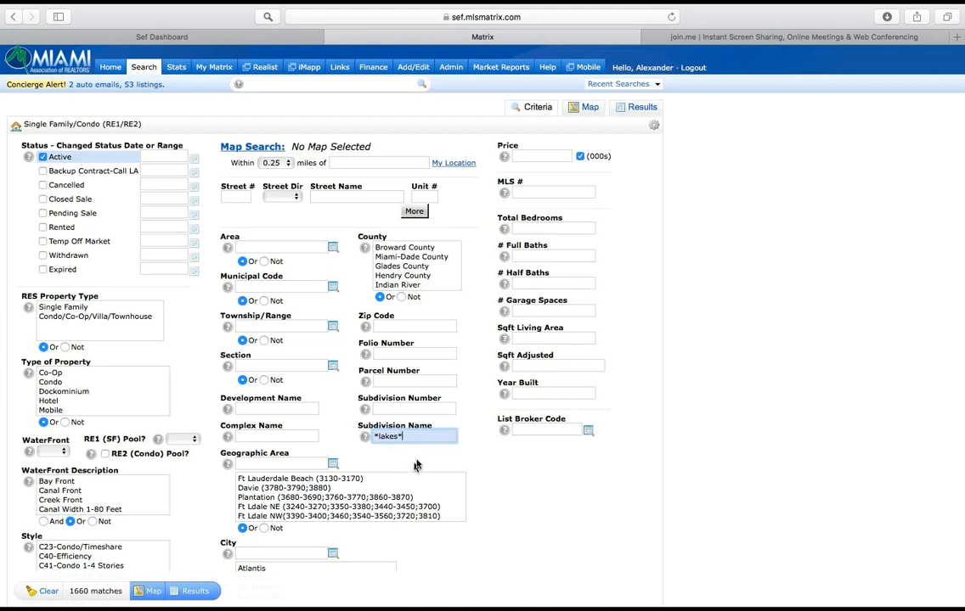
mouse_move(389, 412)
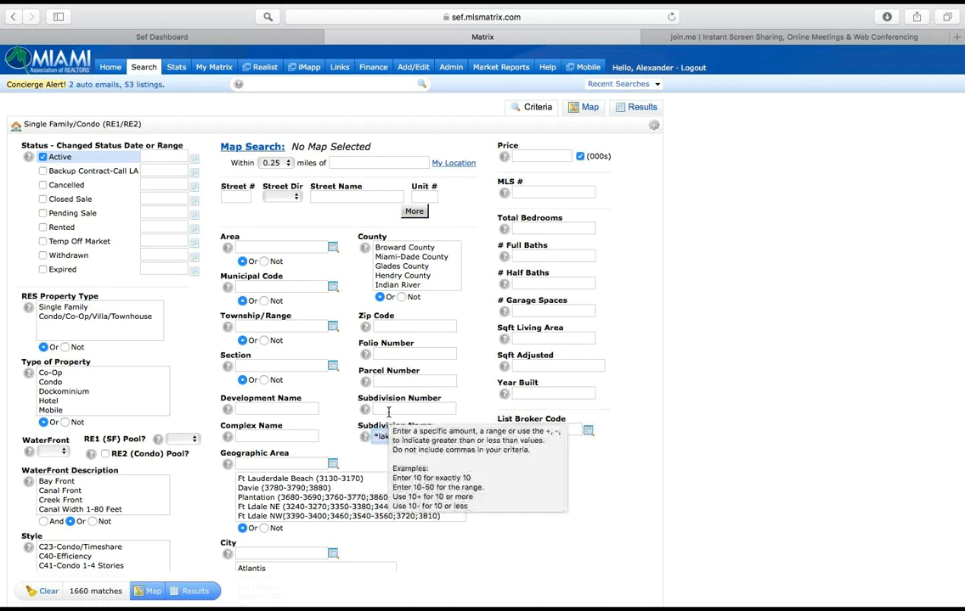
click(407, 326)
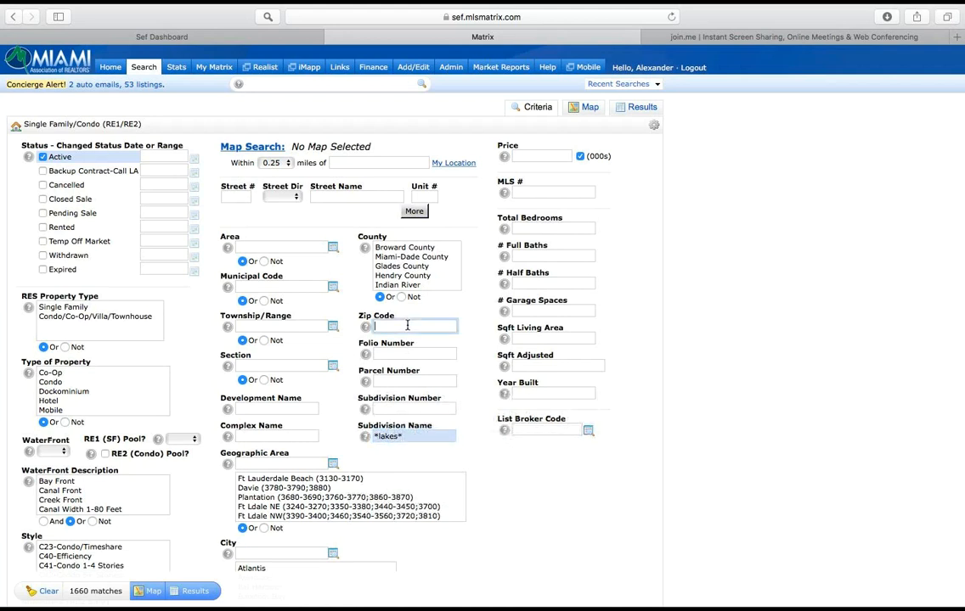
text(3302)
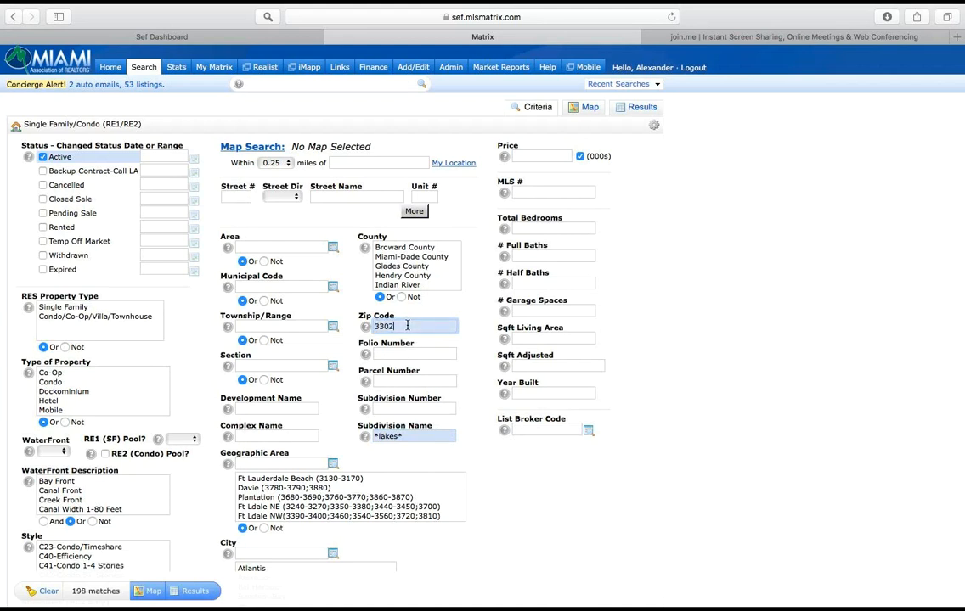
text(*)
Step: Set the price range to 500-700 thousand, total bedrooms to 4 and full baths to 3, and show the matching listings
click(524, 155)
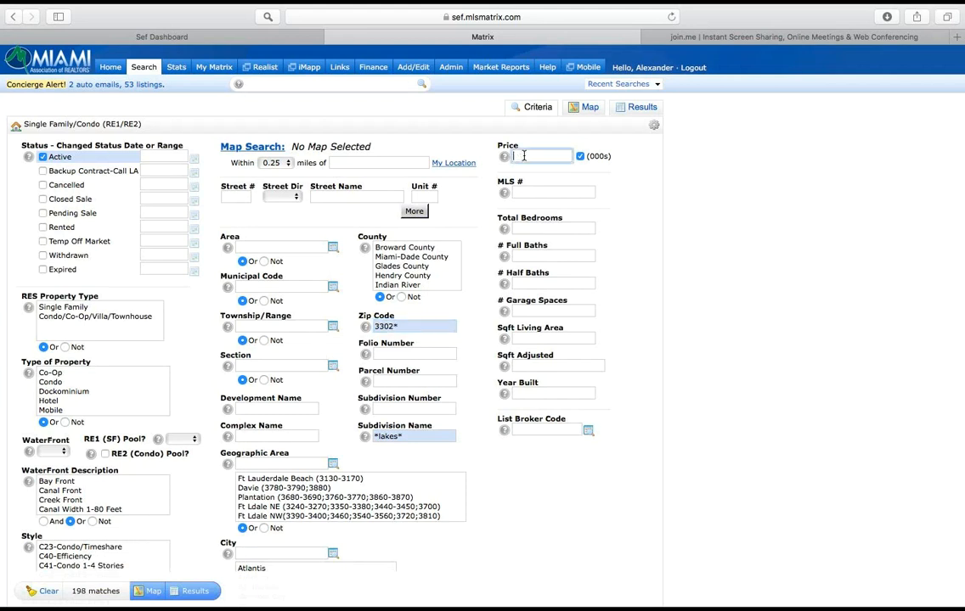
text(500-700)
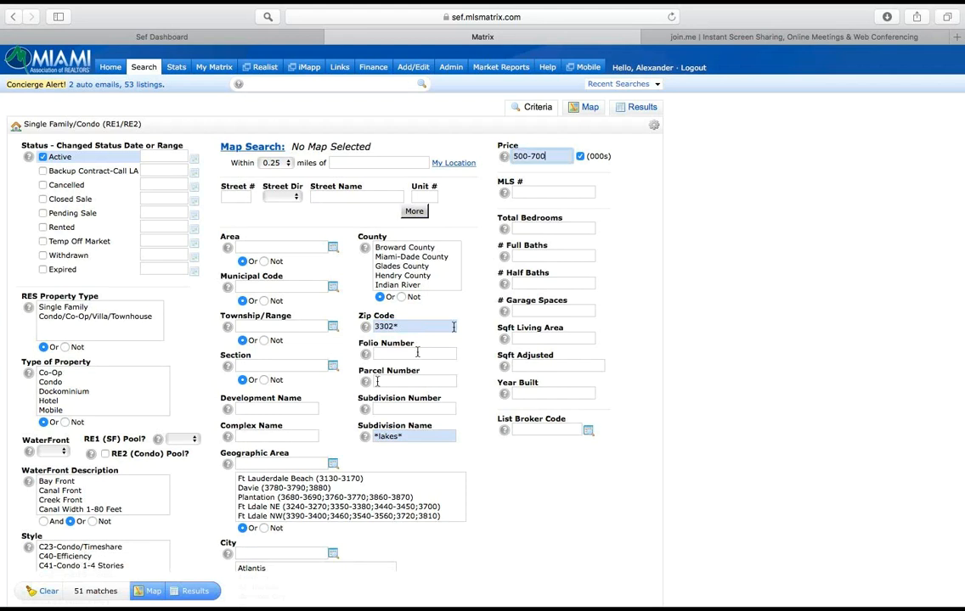
click(529, 228)
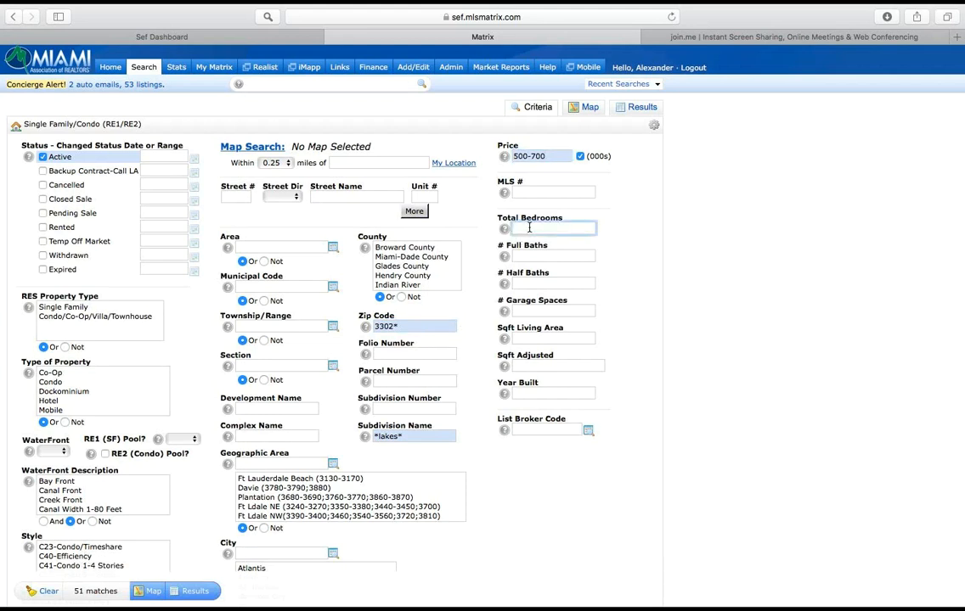
text(4)
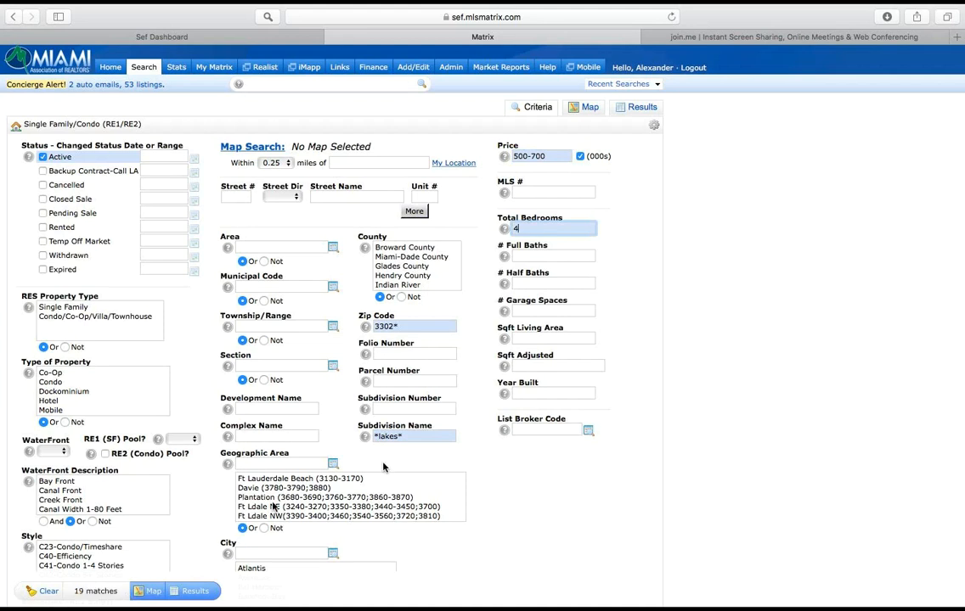
click(537, 253)
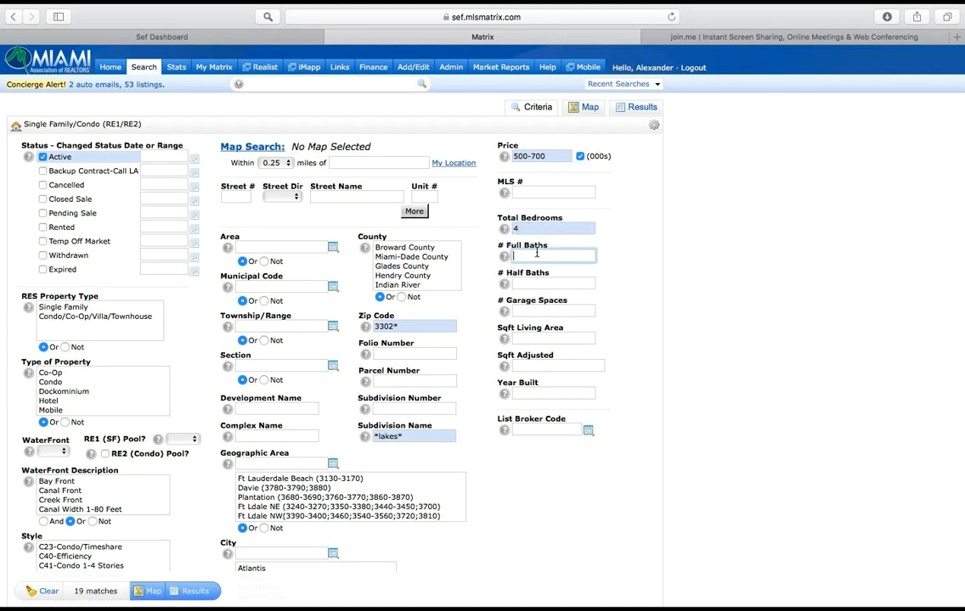
text(3)
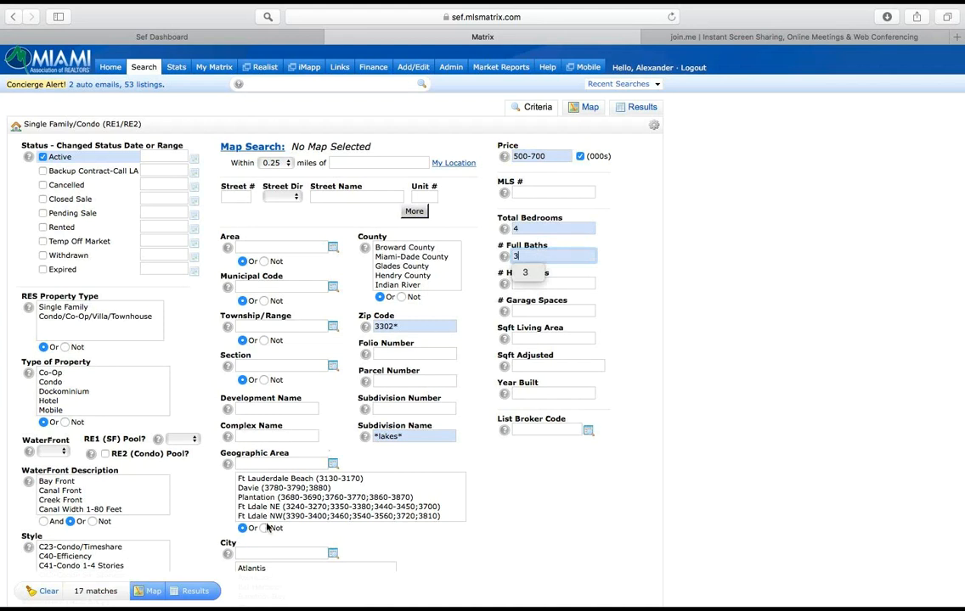
click(197, 592)
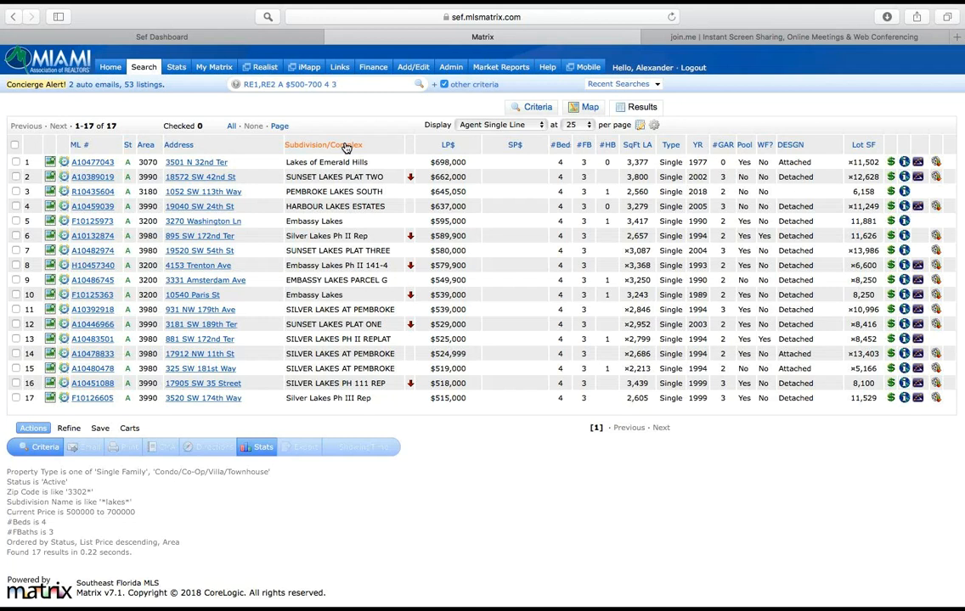
Step: Move the Subdivision/Complex column to just after LP$ and sort the listings by list price in ascending order
mouse_move(663, 4)
mouse_move(375, 151)
mouse_down()
mouse_move(655, 150)
mouse_move(293, 146)
mouse_move(663, 144)
mouse_move(194, 140)
mouse_move(388, 166)
mouse_move(518, 140)
mouse_move(592, 151)
mouse_move(384, 152)
mouse_up()
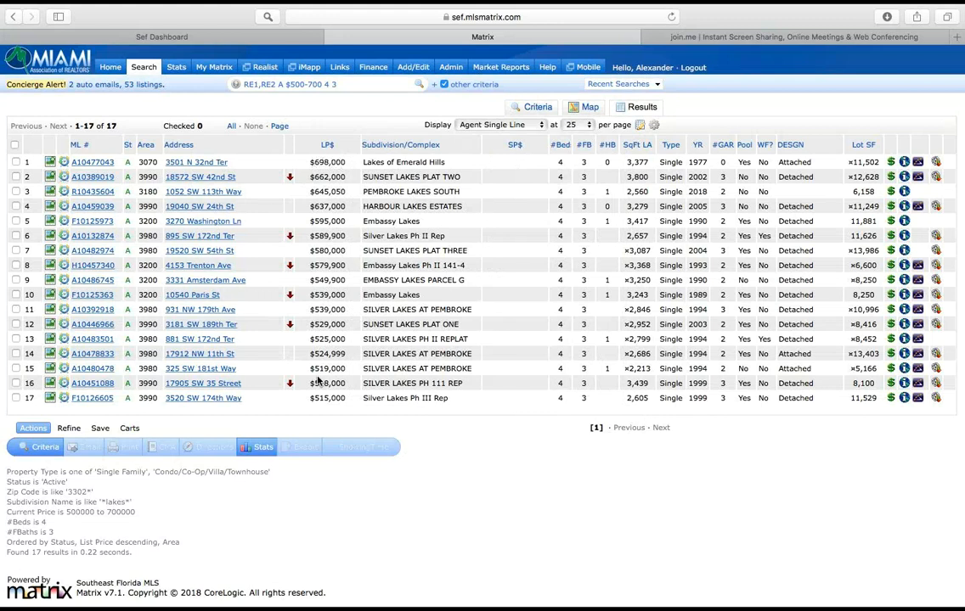
click(327, 146)
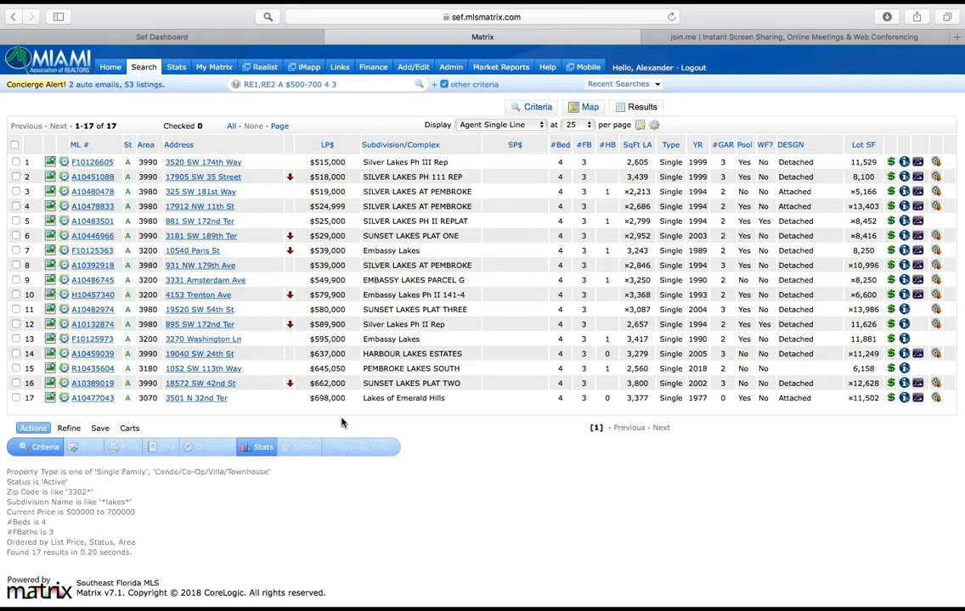
Step: Rename the LP$ column heading to List Price
click(343, 145)
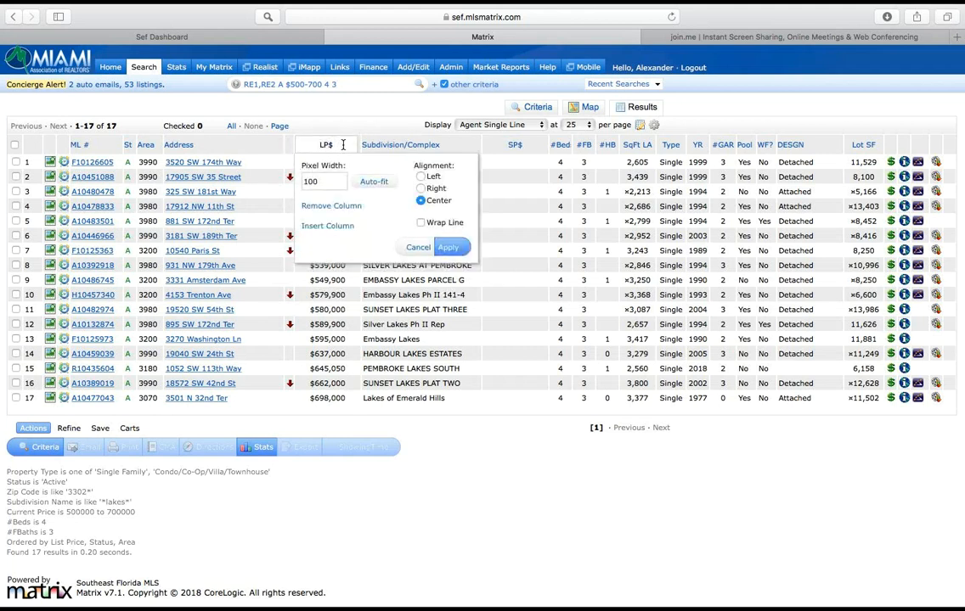
key(BackSpace)
key(BackSpace)
key(BackSpace)
text(List Price)
click(451, 249)
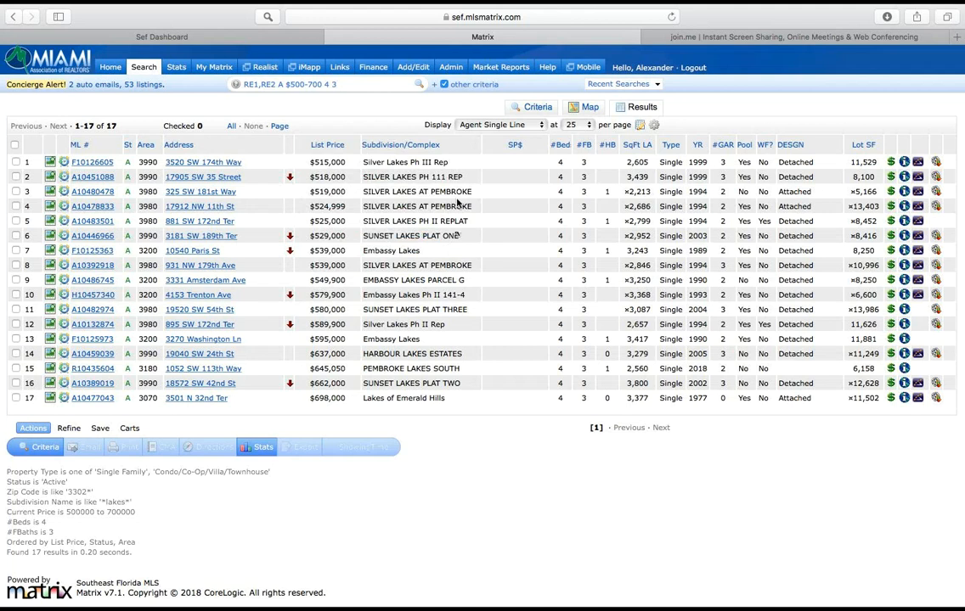
Step: Rename the Subdivision/Complex column heading to Conjunto/Complejo
click(462, 145)
key(BackSpace)
key(BackSpace)
key(BackSpace)
key(BackSpace)
key(BackSpace)
key(BackSpace)
key(BackSpace)
key(BackSpace)
key(BackSpace)
key(BackSpace)
key(BackSpace)
key(BackSpace)
key(BackSpace)
key(BackSpace)
key(BackSpace)
key(BackSpace)
key(BackSpace)
key(BackSpace)
key(BackSpace)
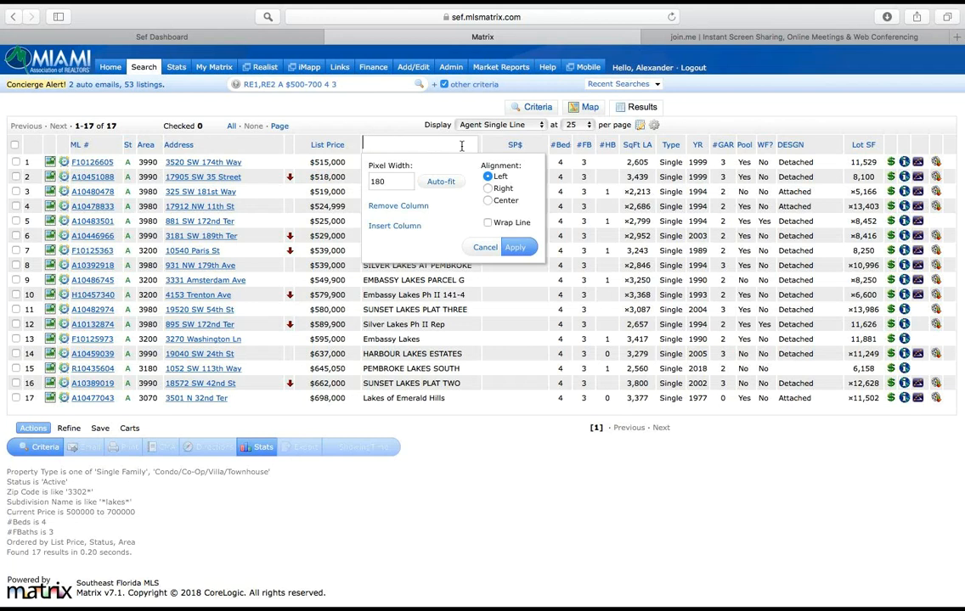
text(Conjunto/Complejo)
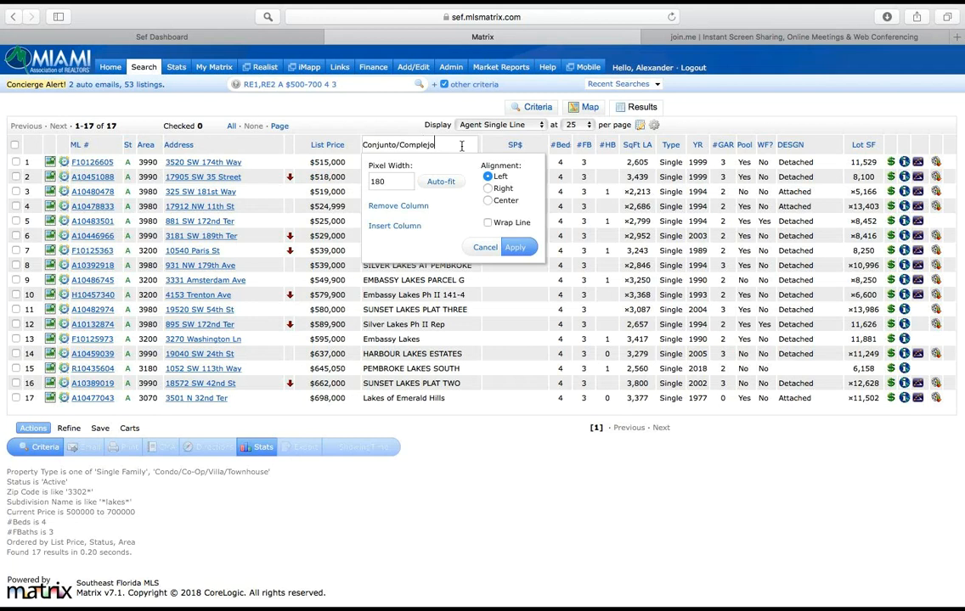
click(516, 249)
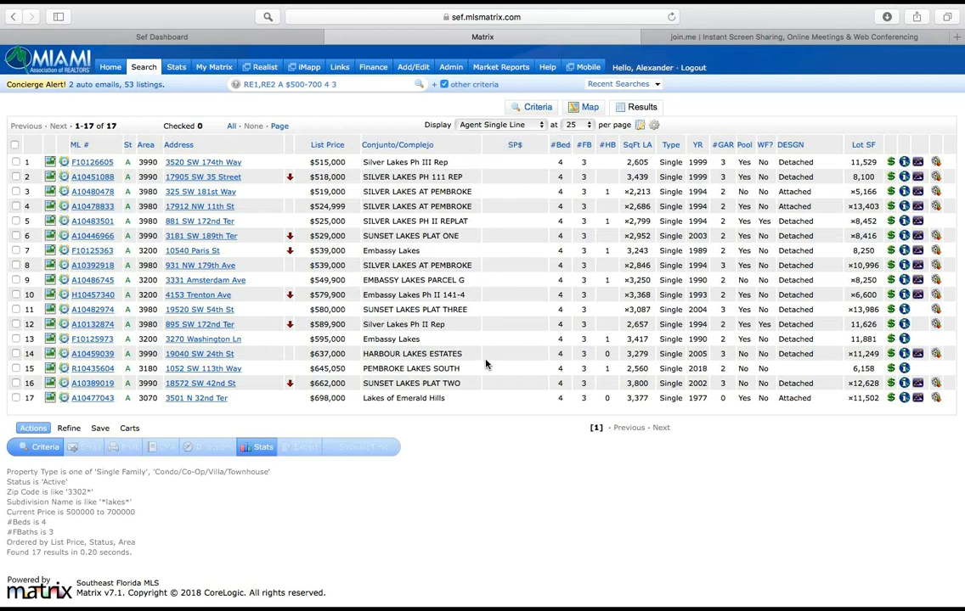
Step: Remove the SP$ column and insert the Tax Amount column after Conjunto/Complejo
click(533, 144)
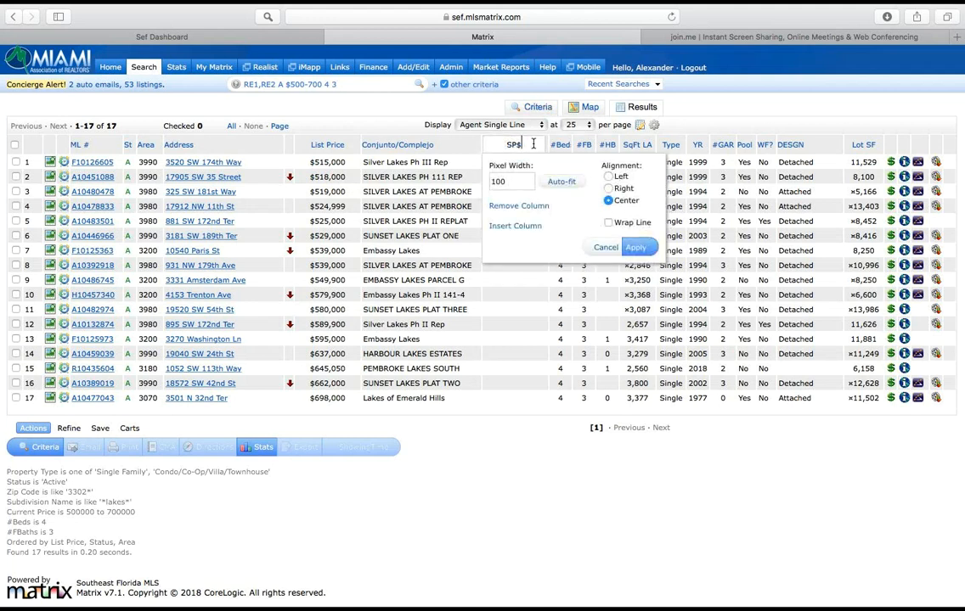
click(527, 211)
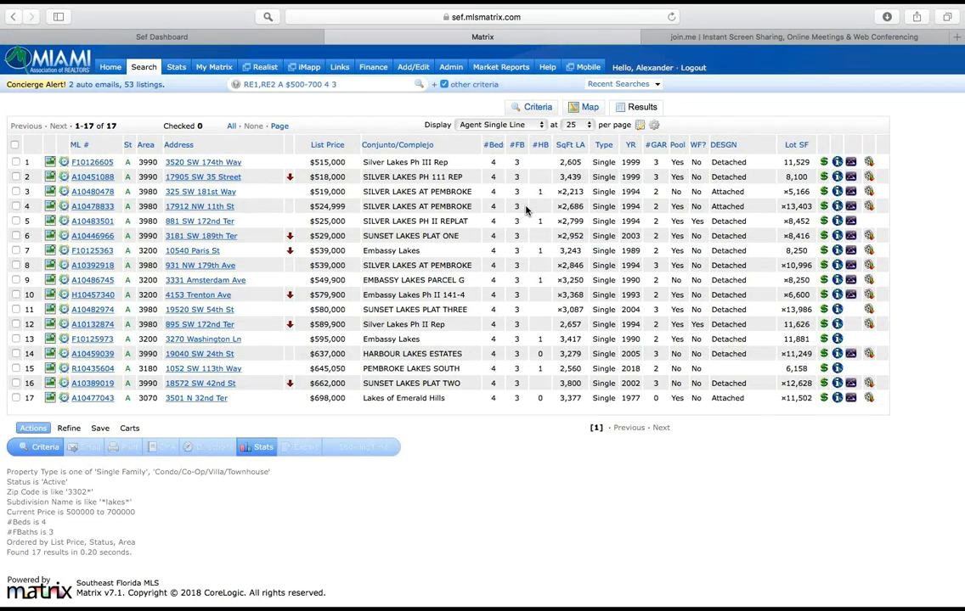
click(448, 148)
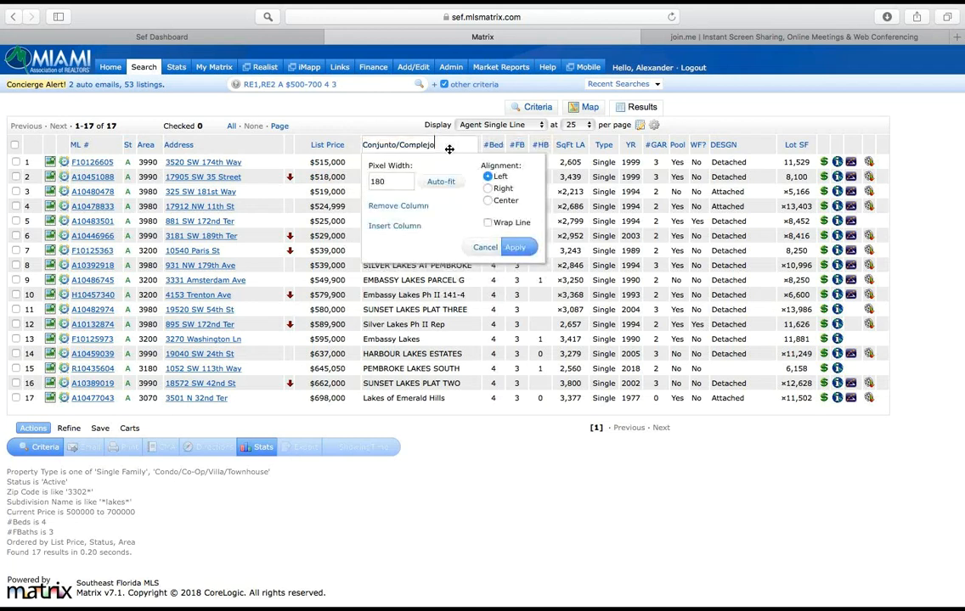
click(393, 228)
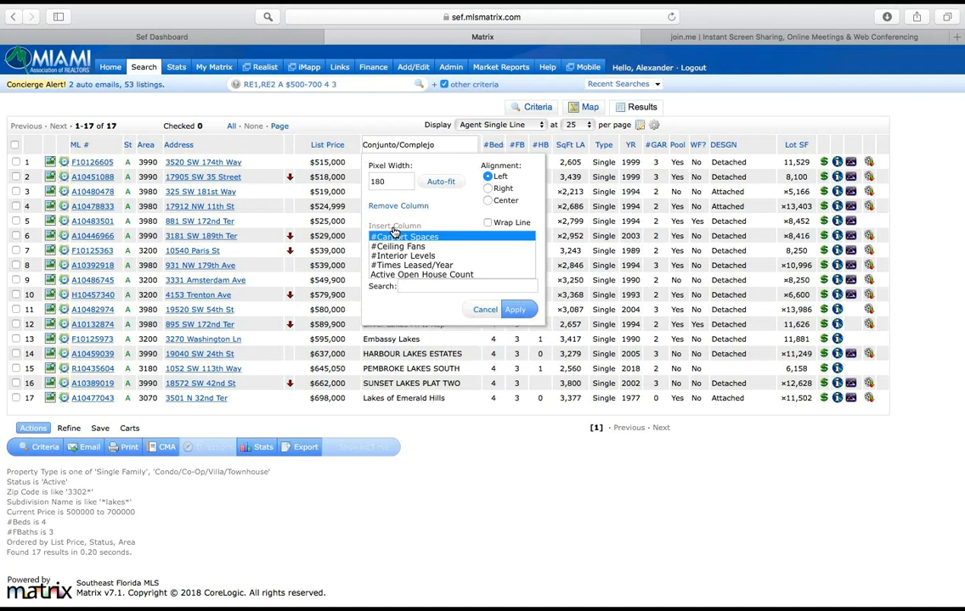
click(409, 285)
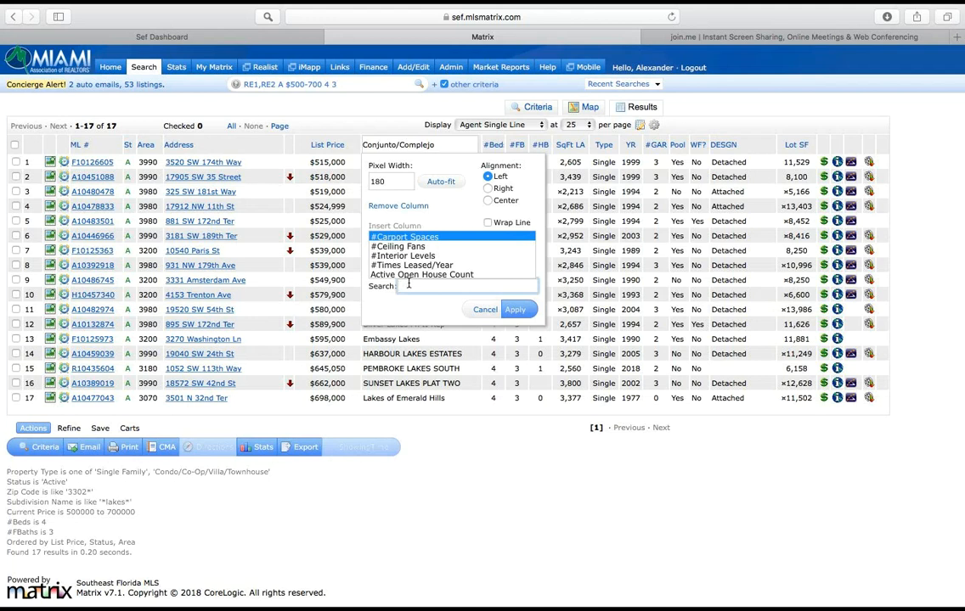
scroll(428, 268, down, 10)
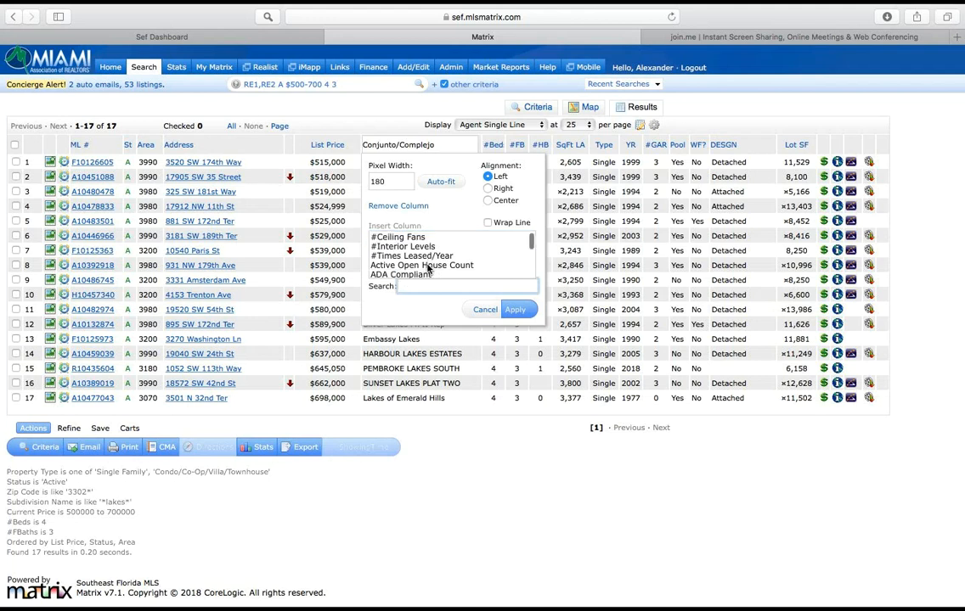
scroll(429, 268, down, 20)
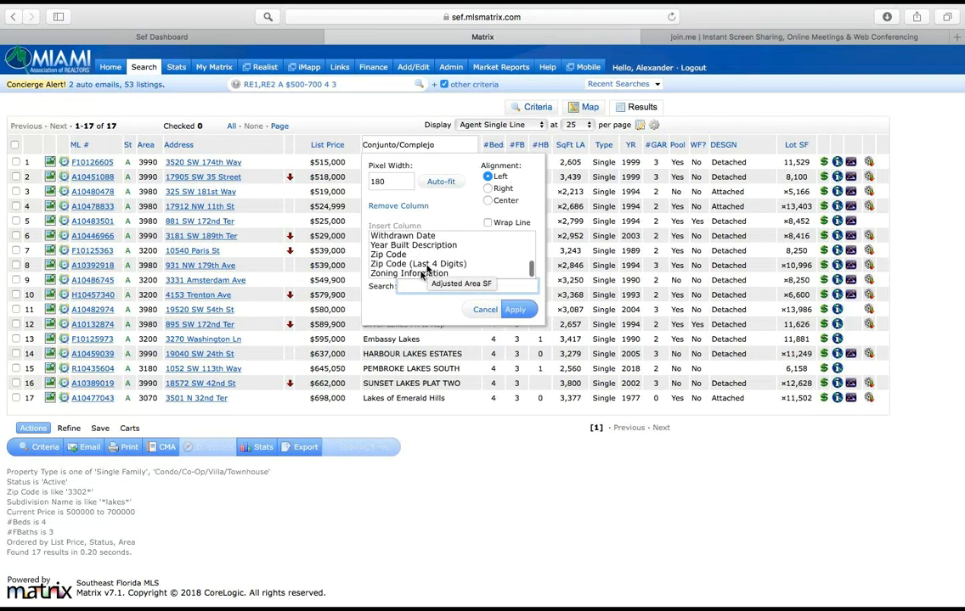
text(tax)
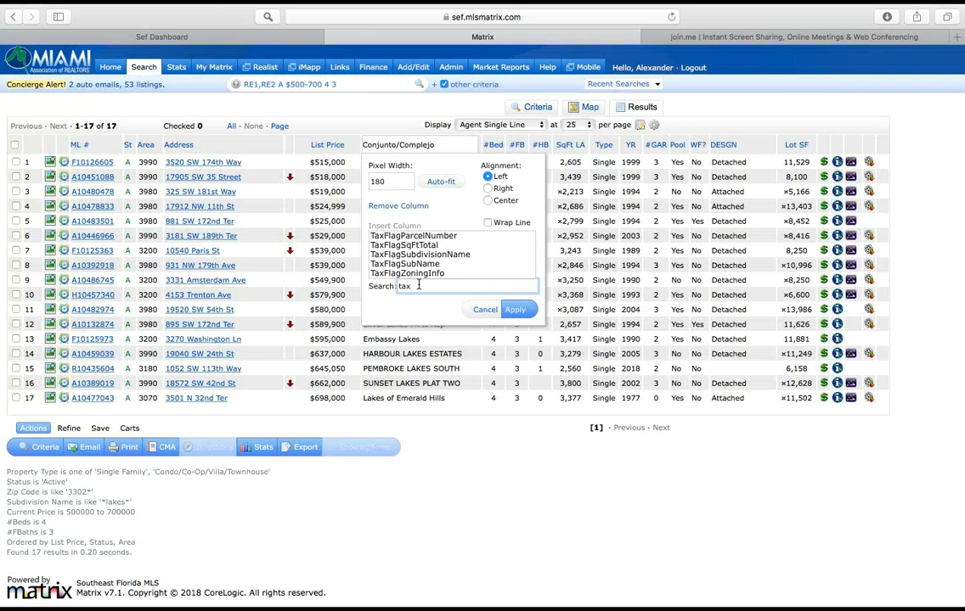
scroll(404, 242, up, 3)
click(404, 237)
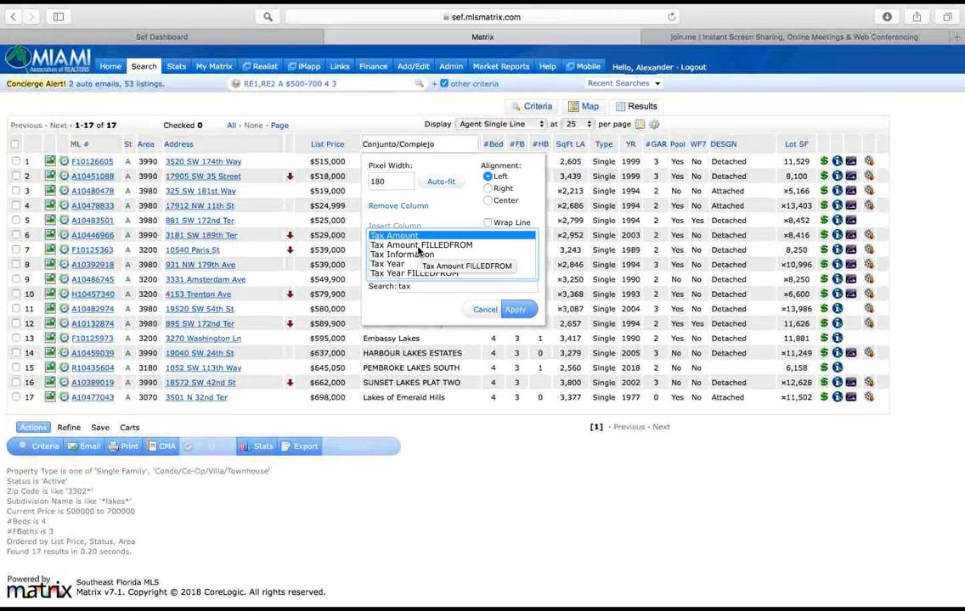
click(515, 311)
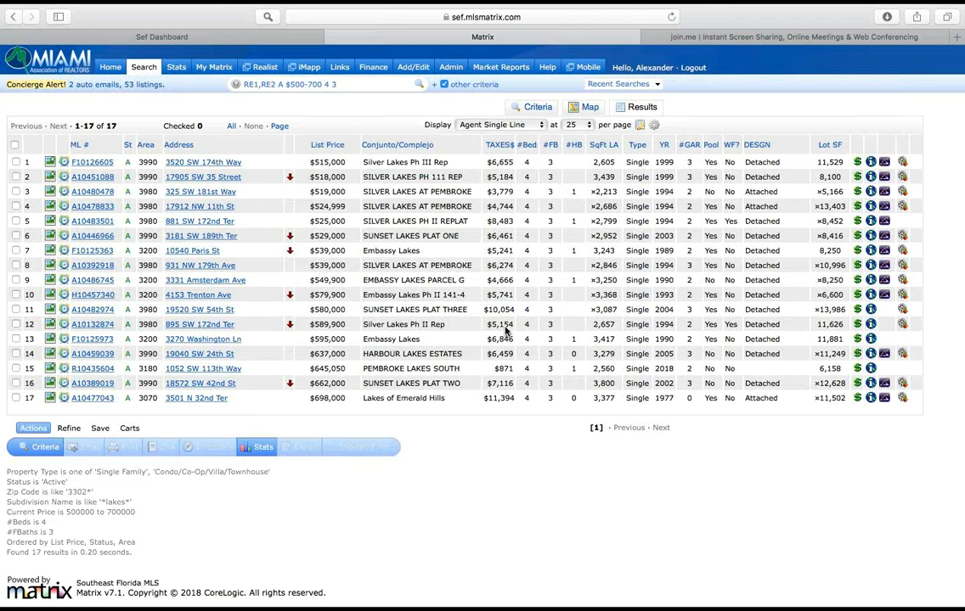
Step: Insert the Comp. to Buyer's Agent column right after the Conjunto/Complejo column
click(452, 148)
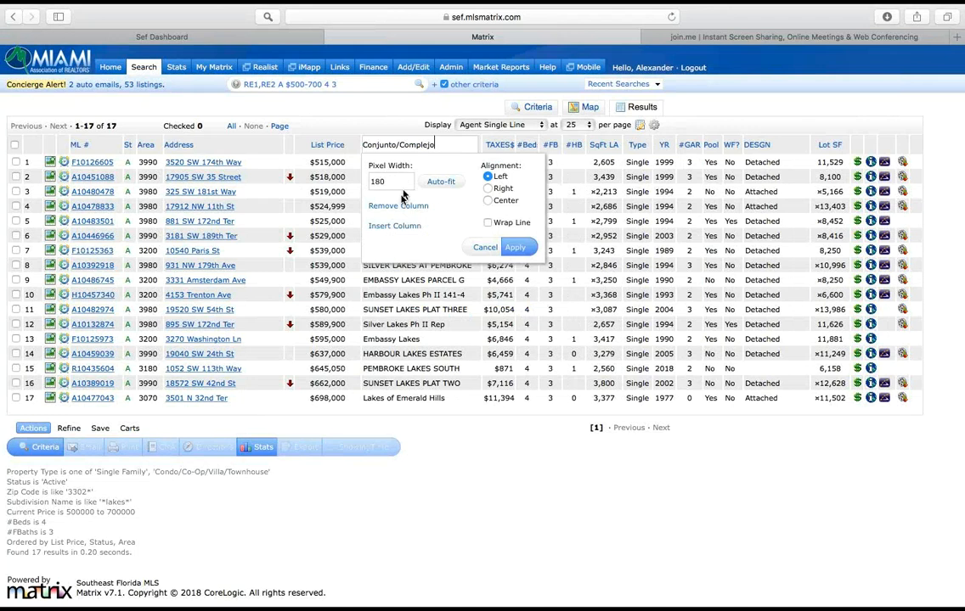
click(399, 230)
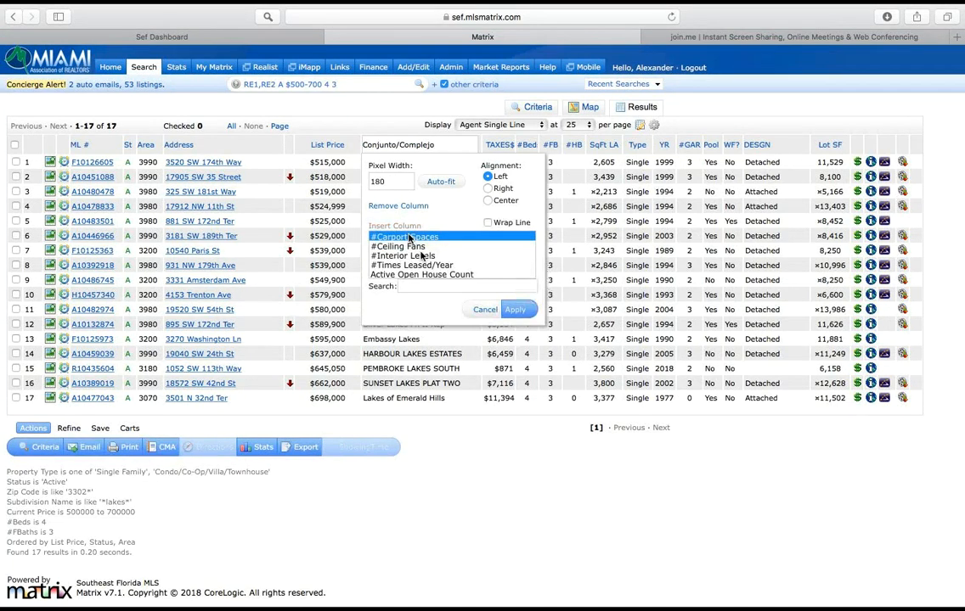
scroll(441, 270, down, 2)
scroll(445, 270, down, 10)
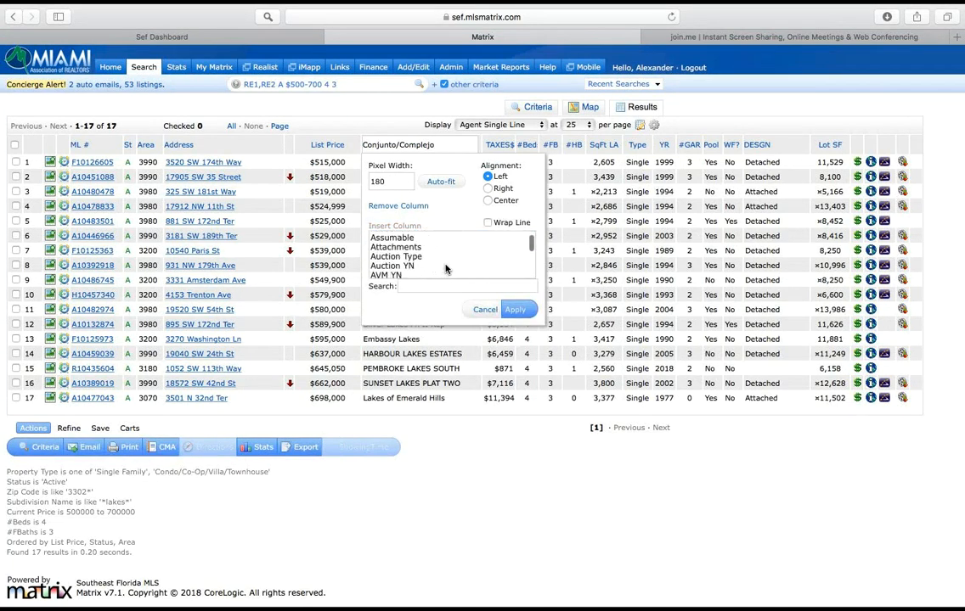
scroll(444, 270, down, 6)
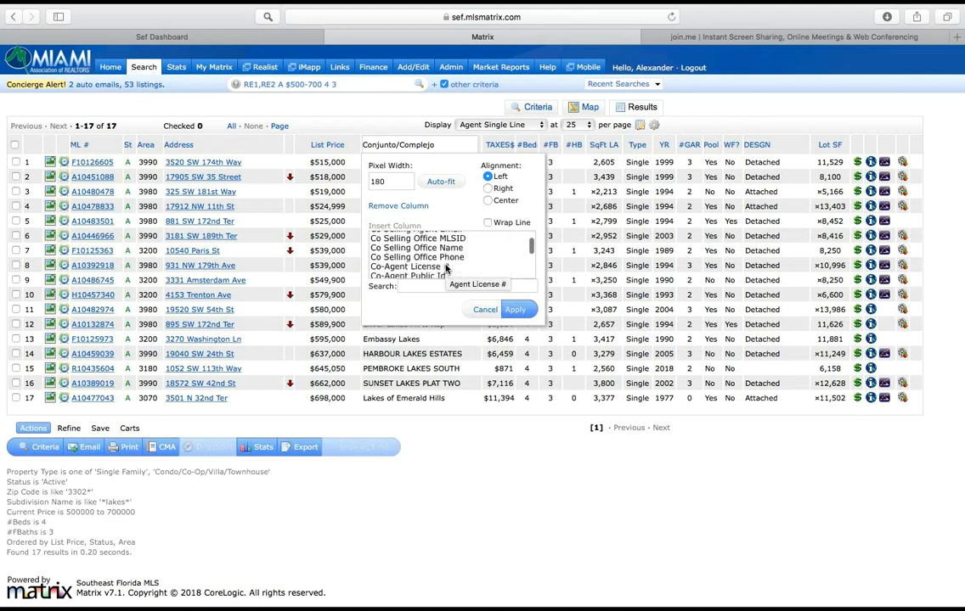
scroll(445, 268, up, 1)
click(448, 259)
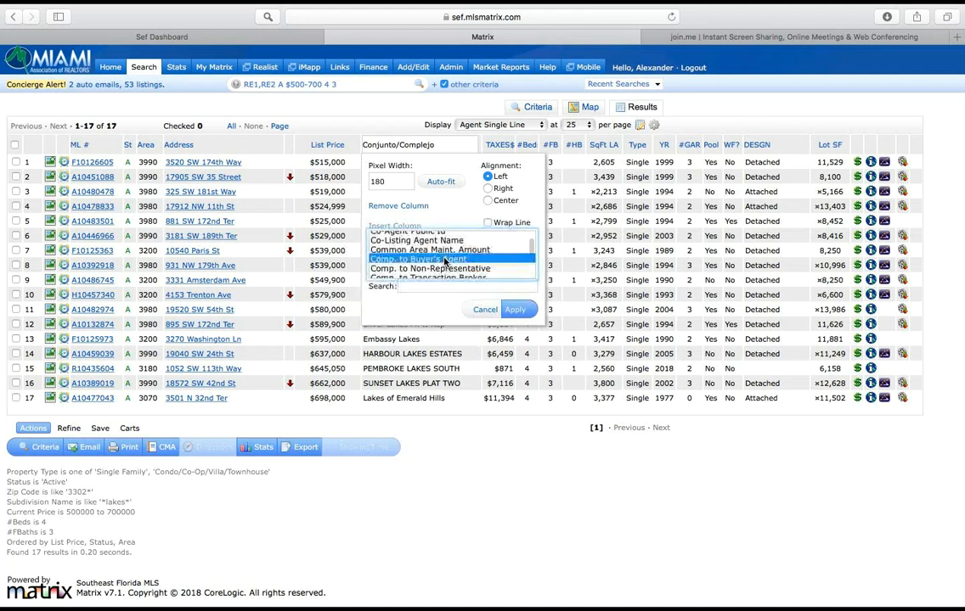
click(510, 309)
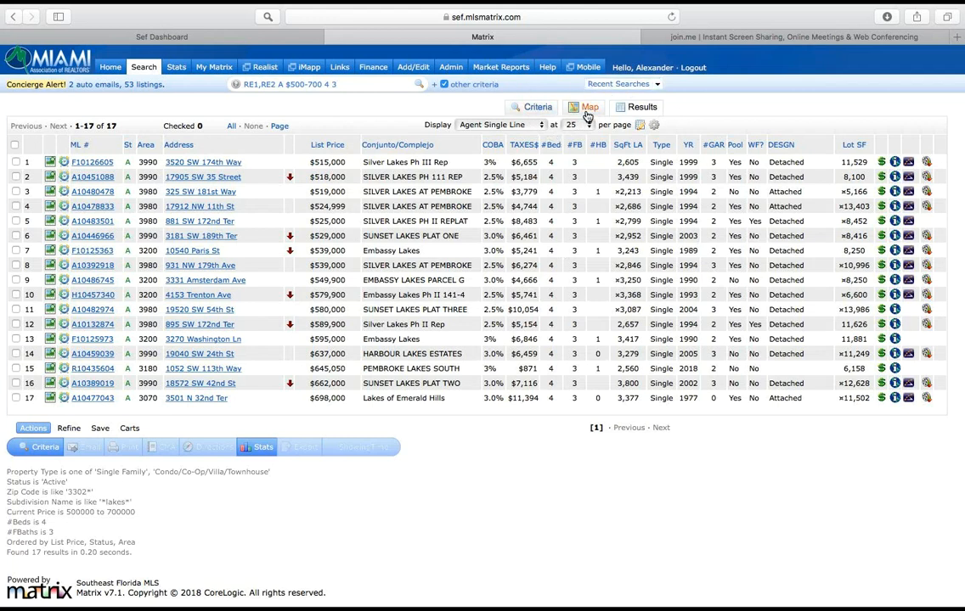
Step: Save the customized results display as a copy named Personal Grid and keep it chosen as the display
click(643, 127)
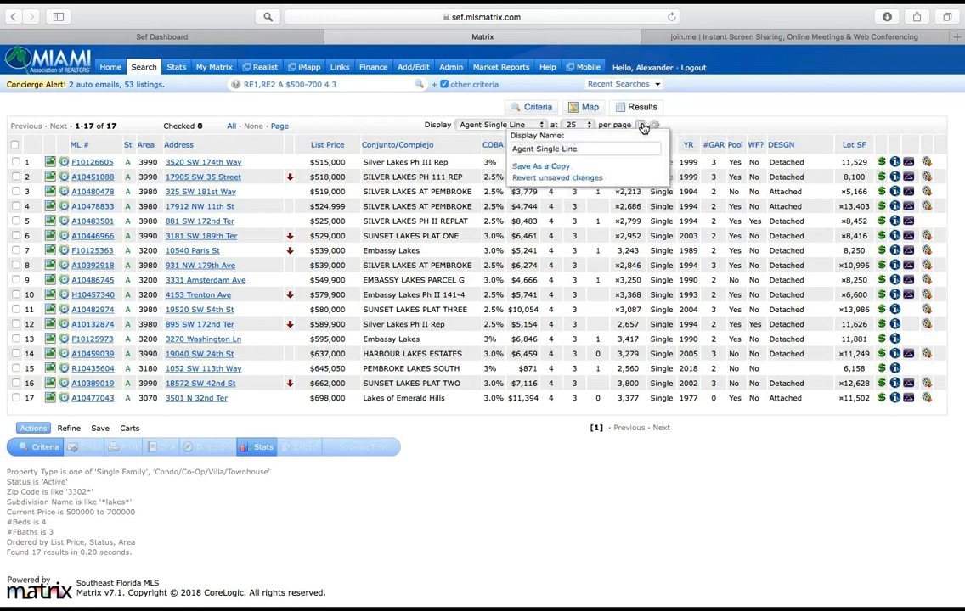
click(585, 148)
key(BackSpace)
key(BackSpace)
key(BackSpace)
key(BackSpace)
key(BackSpace)
key(BackSpace)
key(BackSpace)
key(BackSpace)
key(BackSpace)
key(BackSpace)
key(BackSpace)
key(BackSpace)
key(BackSpace)
key(BackSpace)
key(BackSpace)
key(BackSpace)
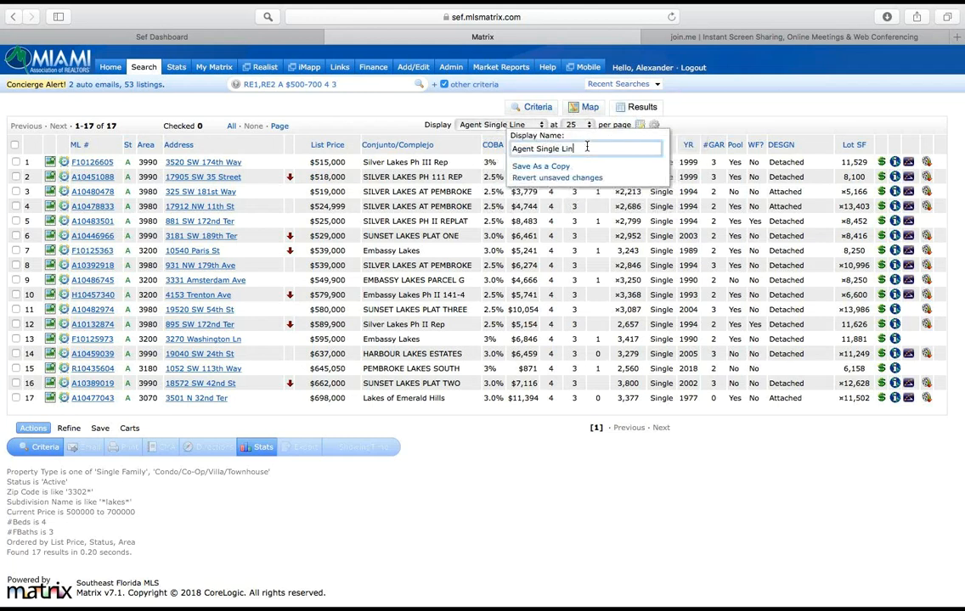
key(BackSpace)
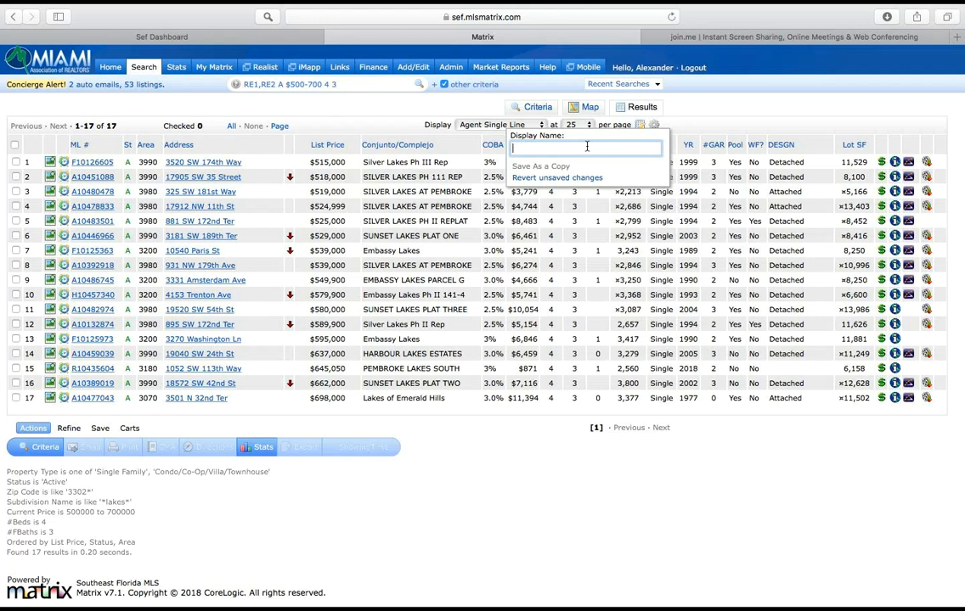
text(Personal Grid)
click(546, 165)
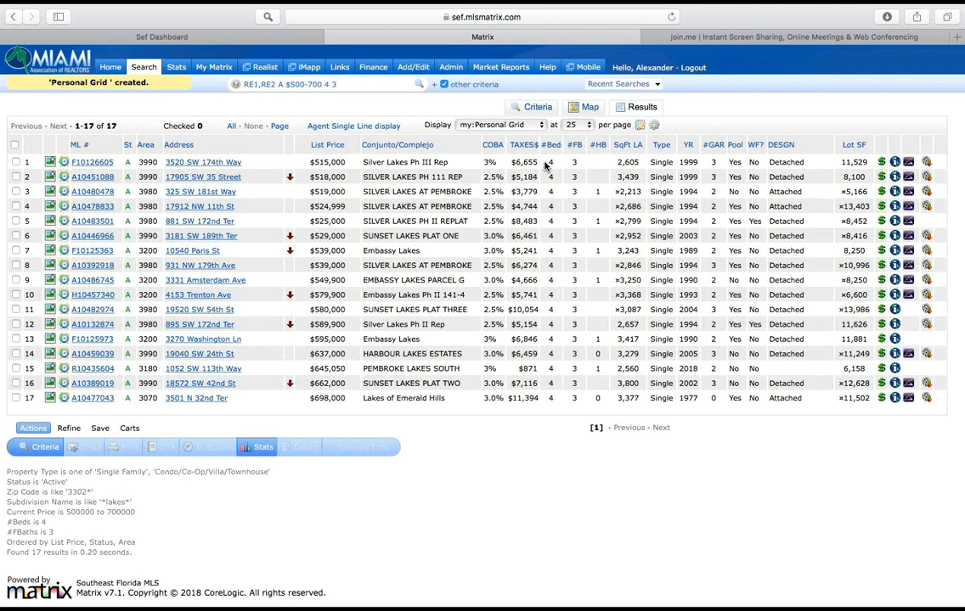
click(484, 126)
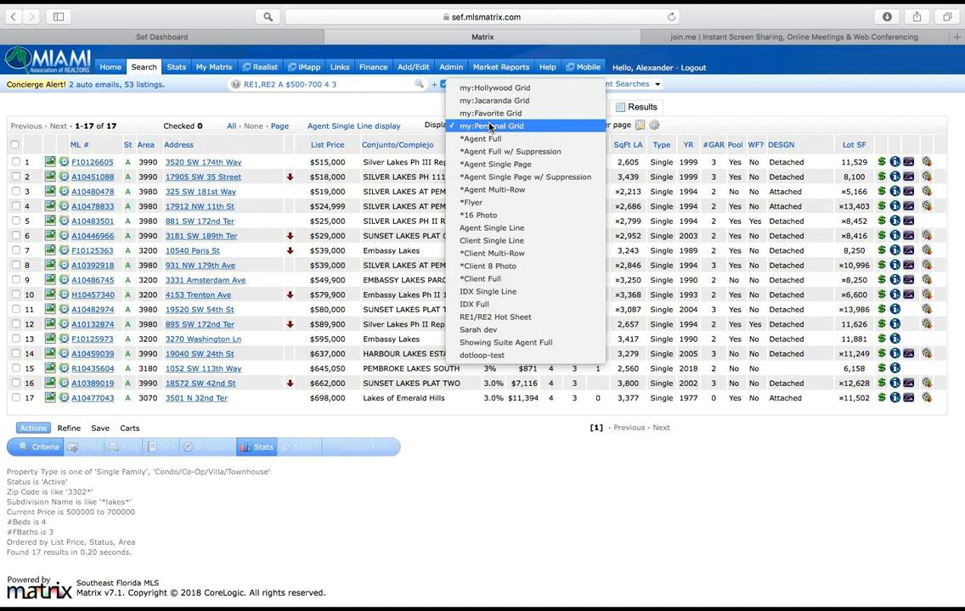
click(489, 126)
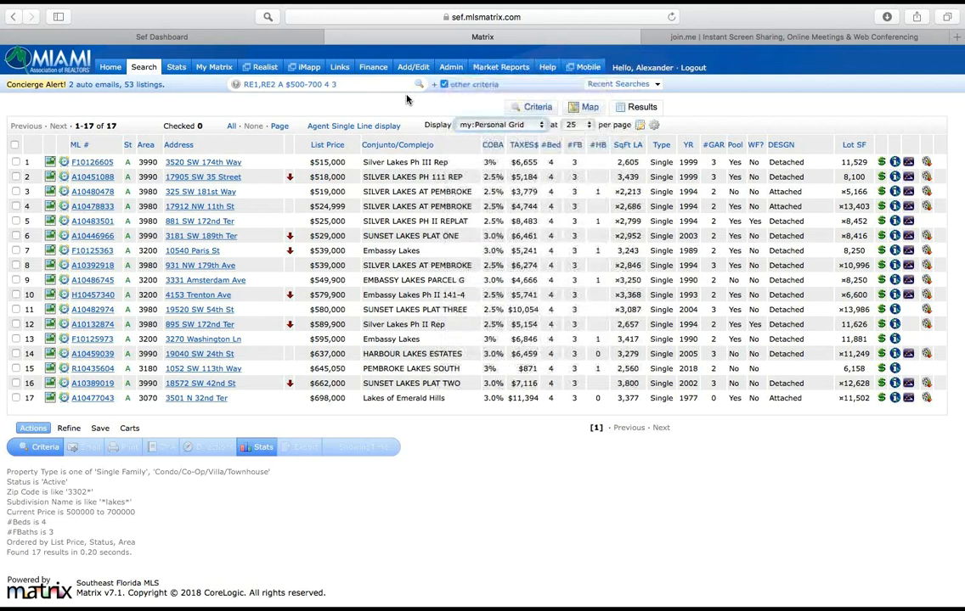
Step: Switch the results to the my:Favorite Grid display and delete that custom display
click(501, 126)
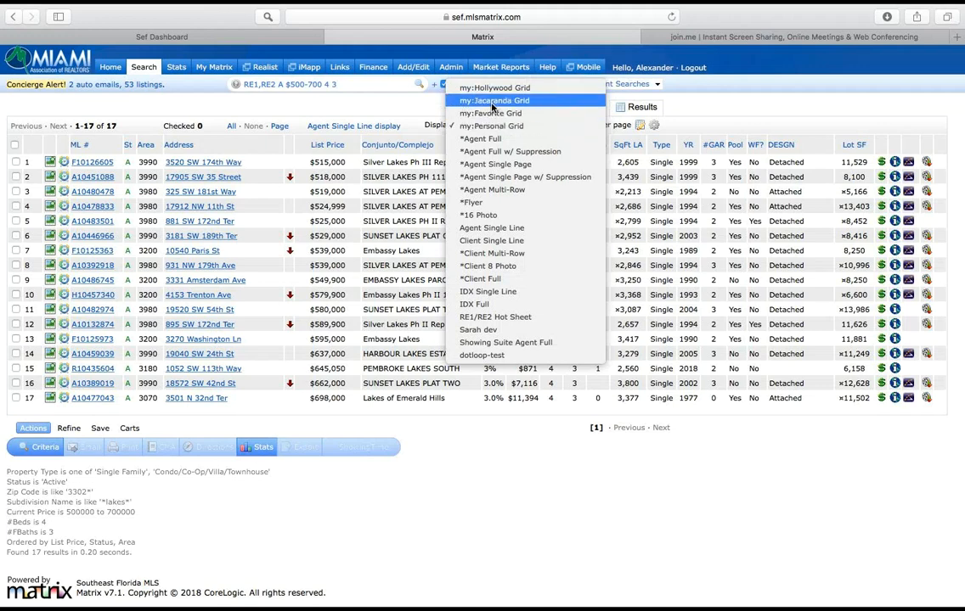
click(493, 114)
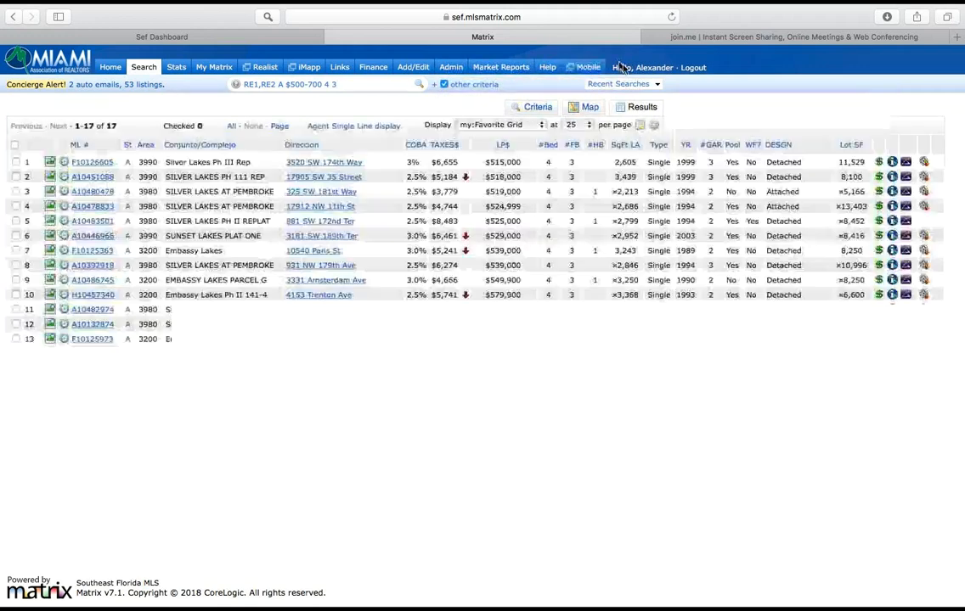
click(641, 126)
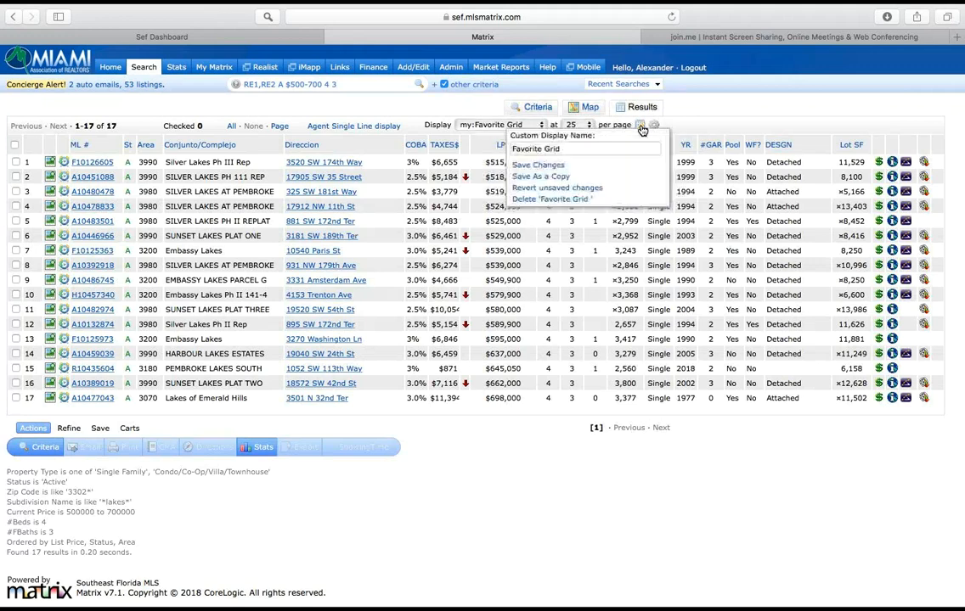
click(543, 200)
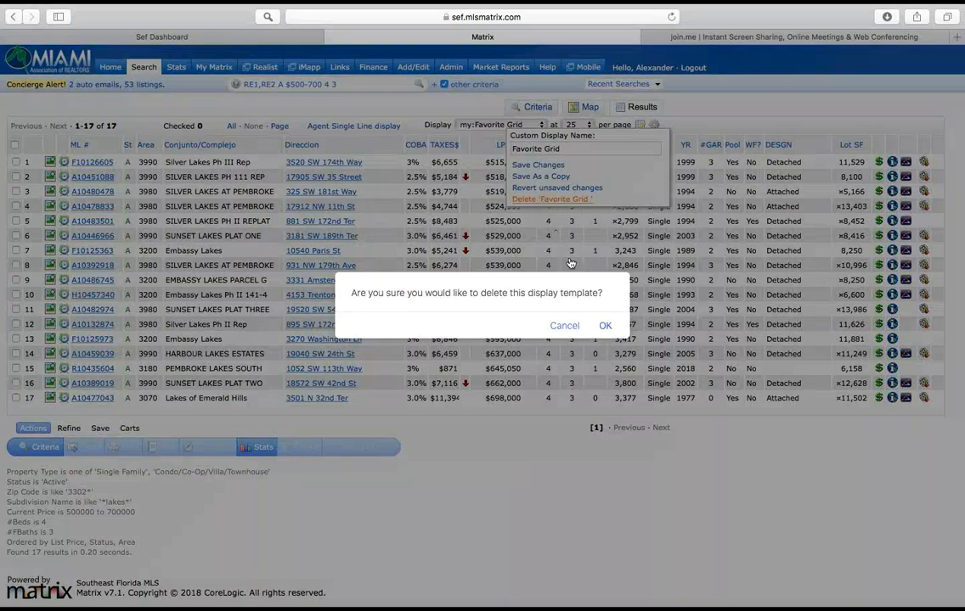
click(605, 327)
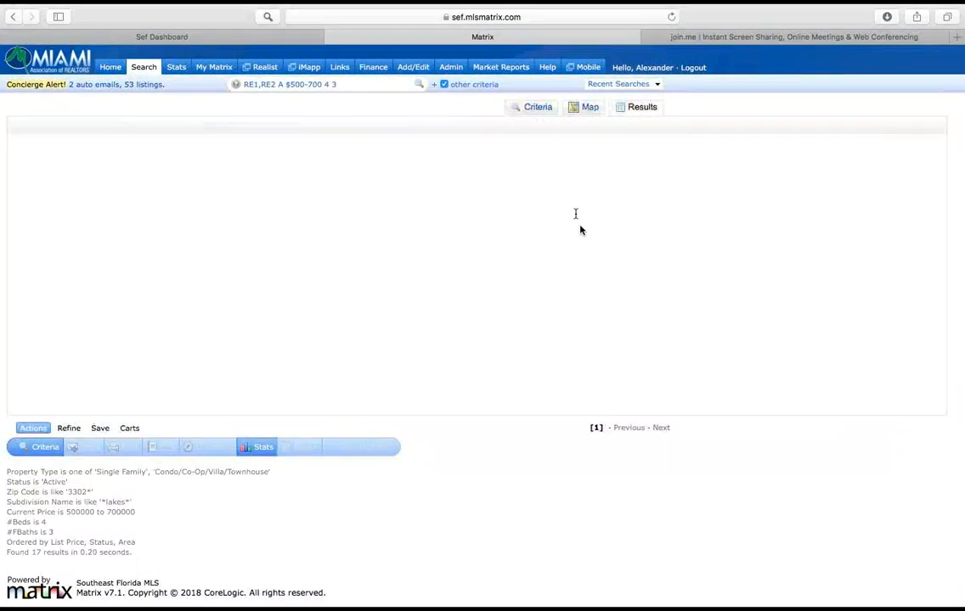
Step: Switch the results to the my:Personal Grid display and delete that custom display
click(531, 124)
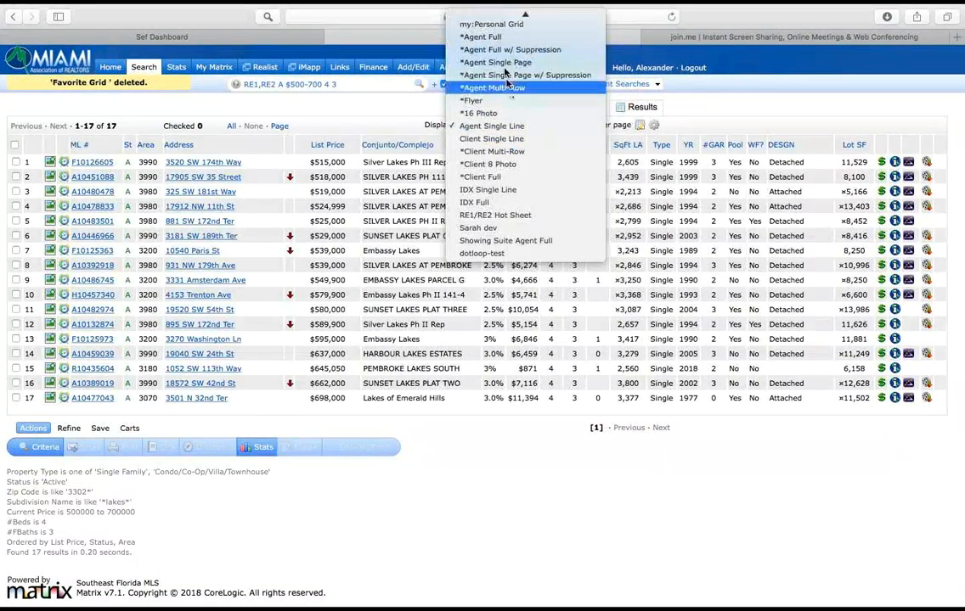
scroll(495, 36, up, 2)
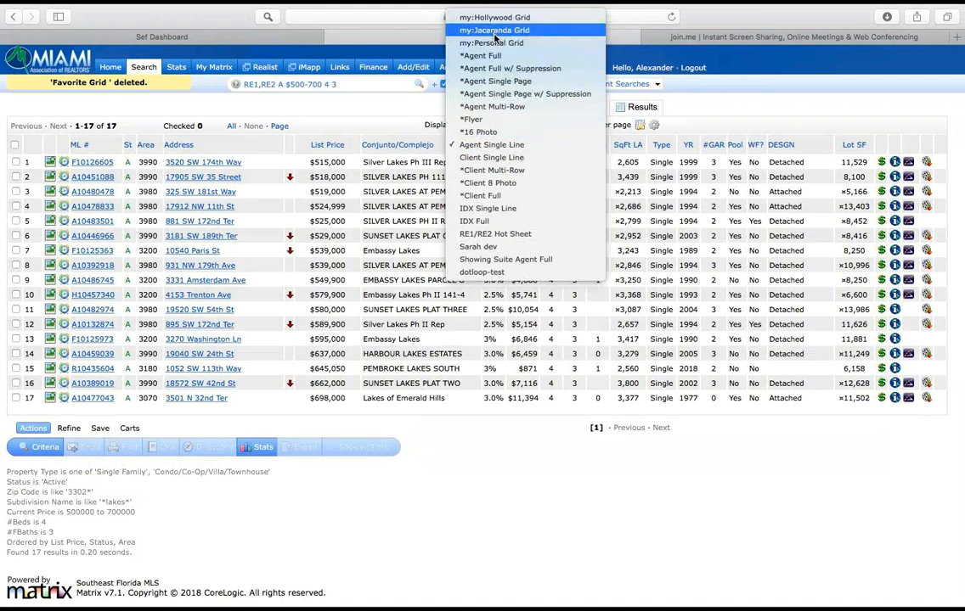
click(495, 42)
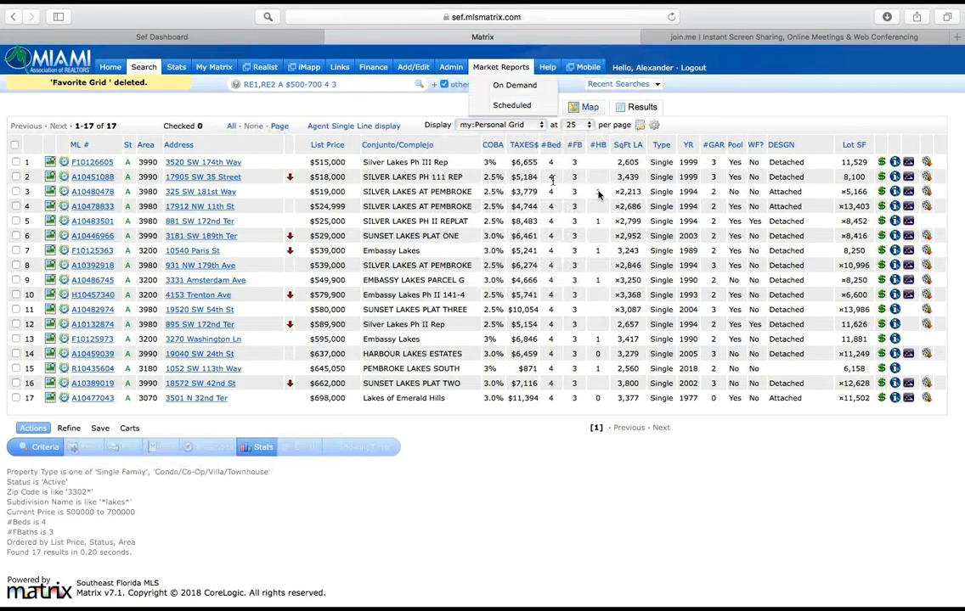
click(640, 126)
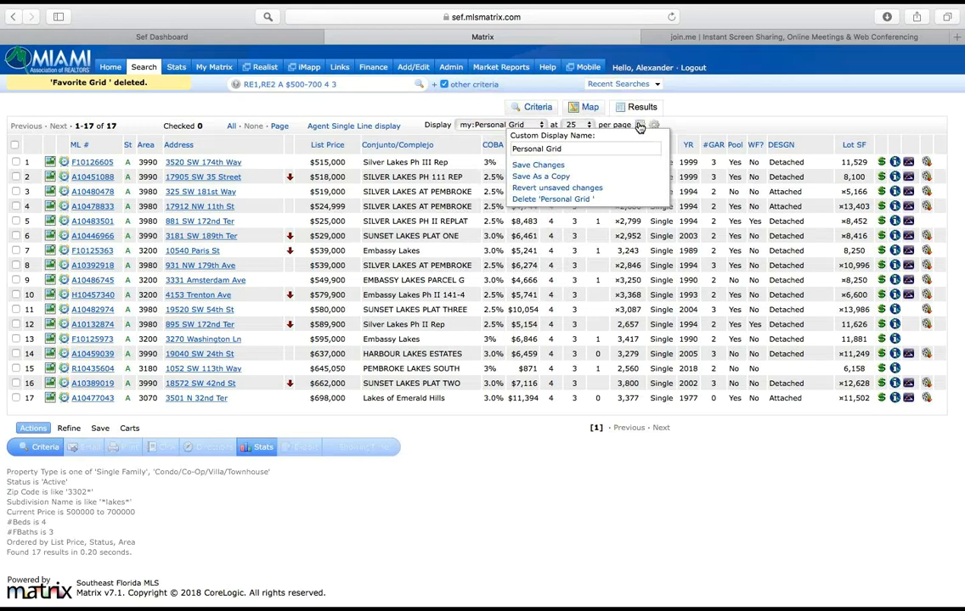
click(538, 198)
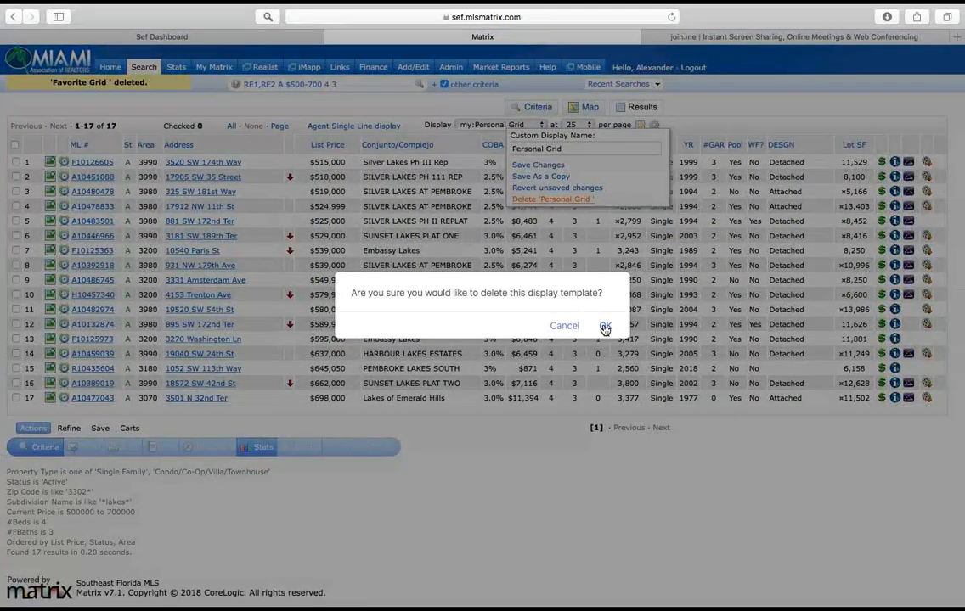
click(605, 326)
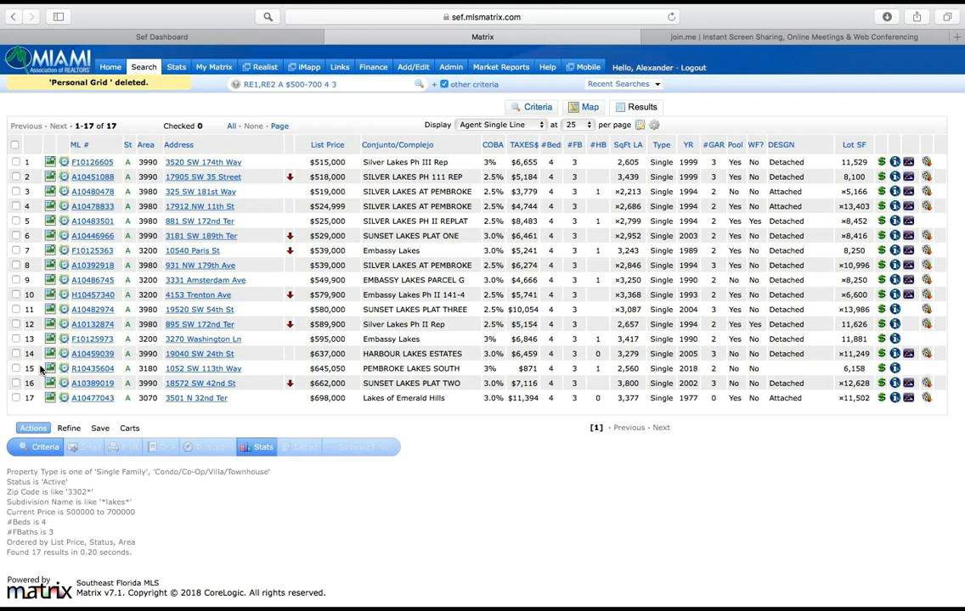
Step: Check the listings in rows 2, 3, 6, 7 and 10 and narrow the results to them
click(69, 428)
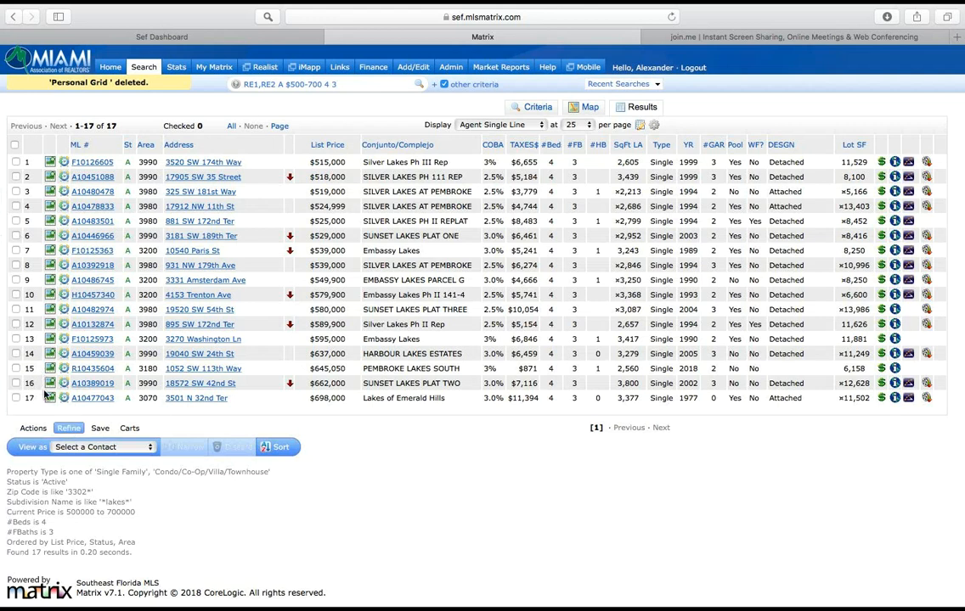
click(16, 176)
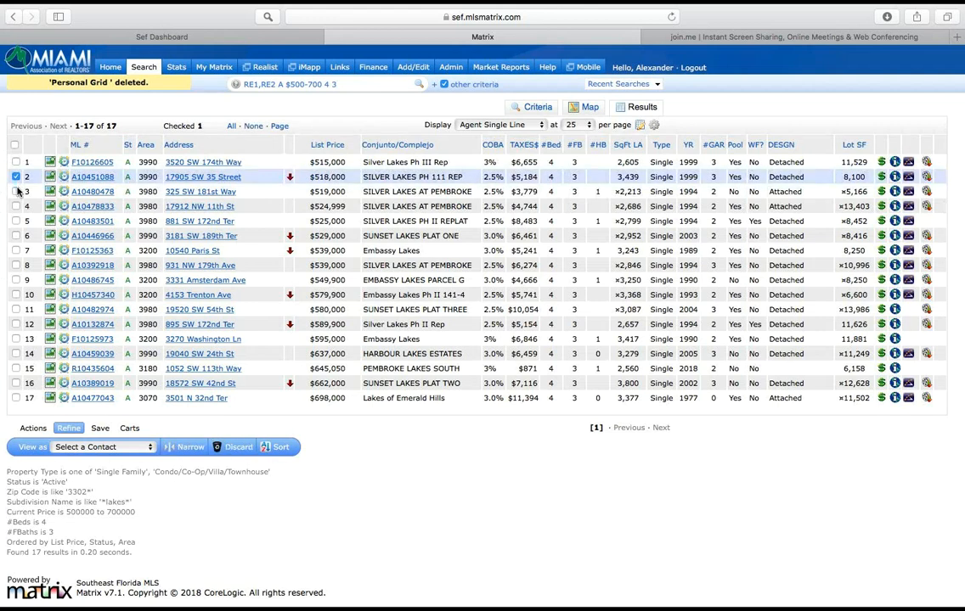
click(16, 191)
click(16, 235)
click(16, 250)
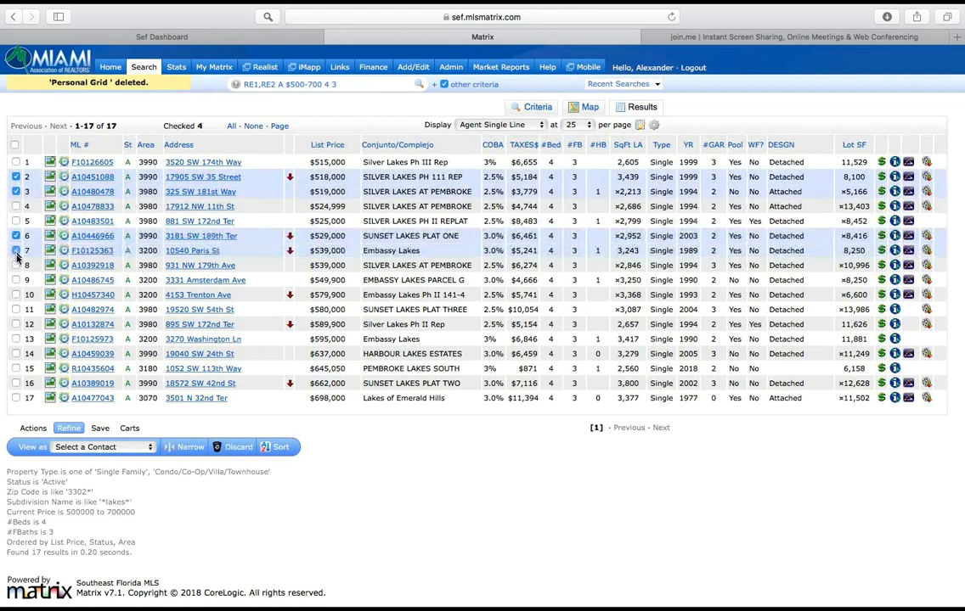
click(16, 295)
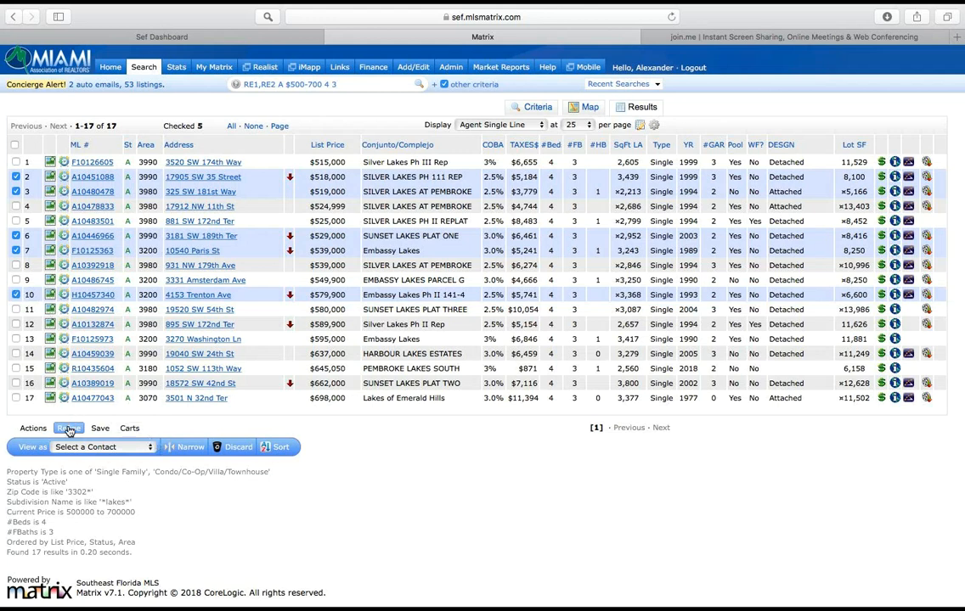
click(192, 450)
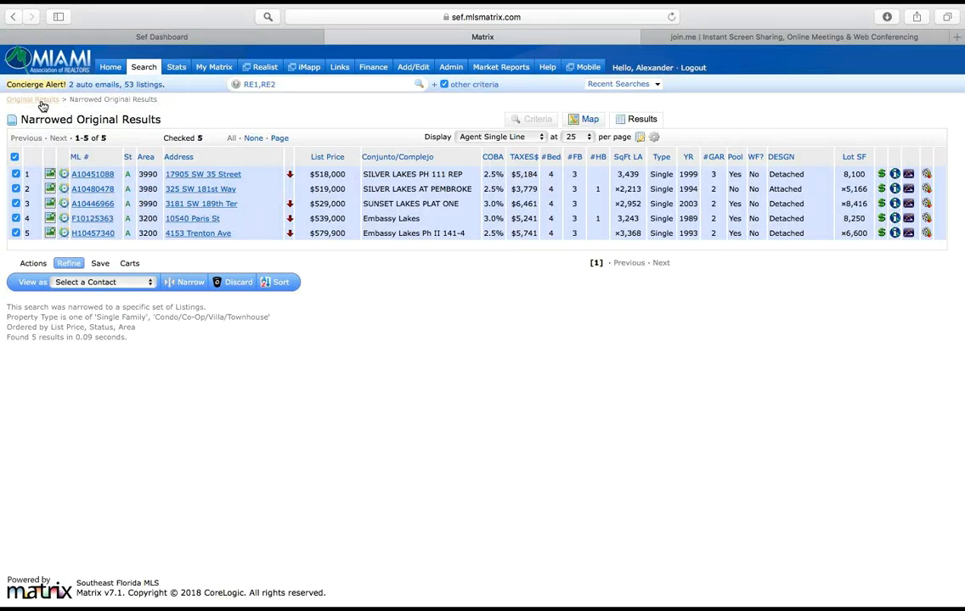
Step: Return to the original results, discard the five checked listings and restore them with Un-Discard
click(17, 19)
click(16, 18)
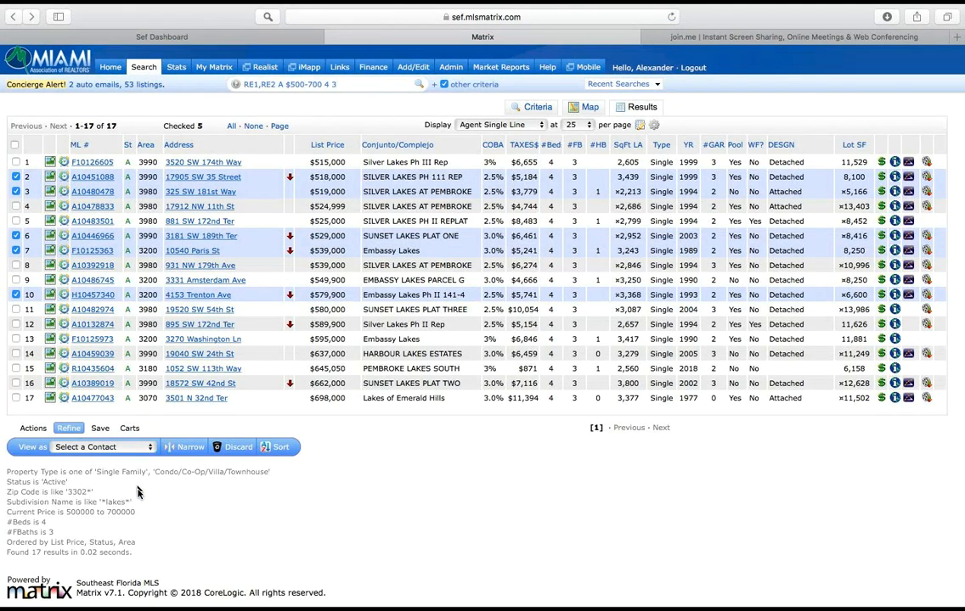
click(236, 451)
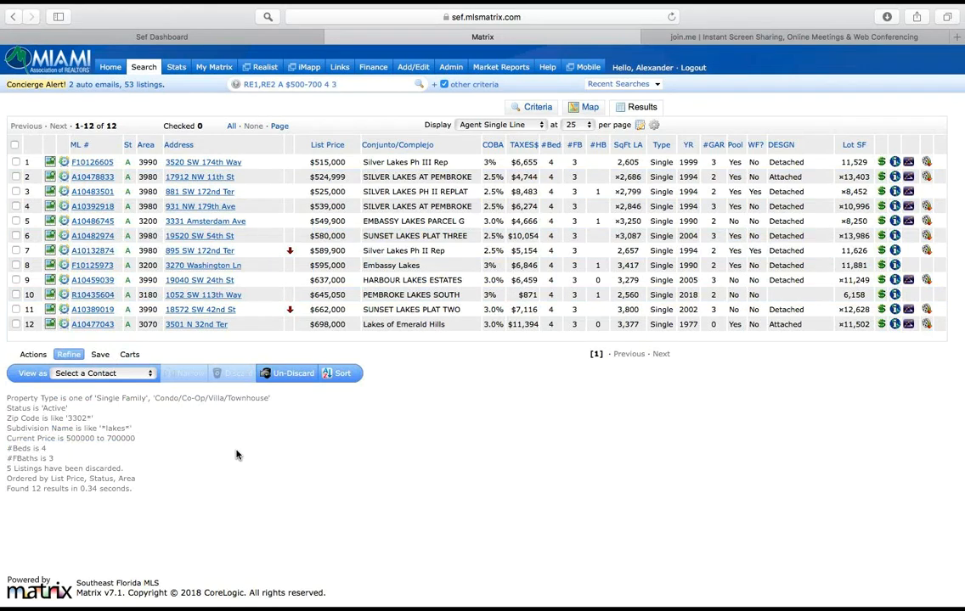
click(291, 374)
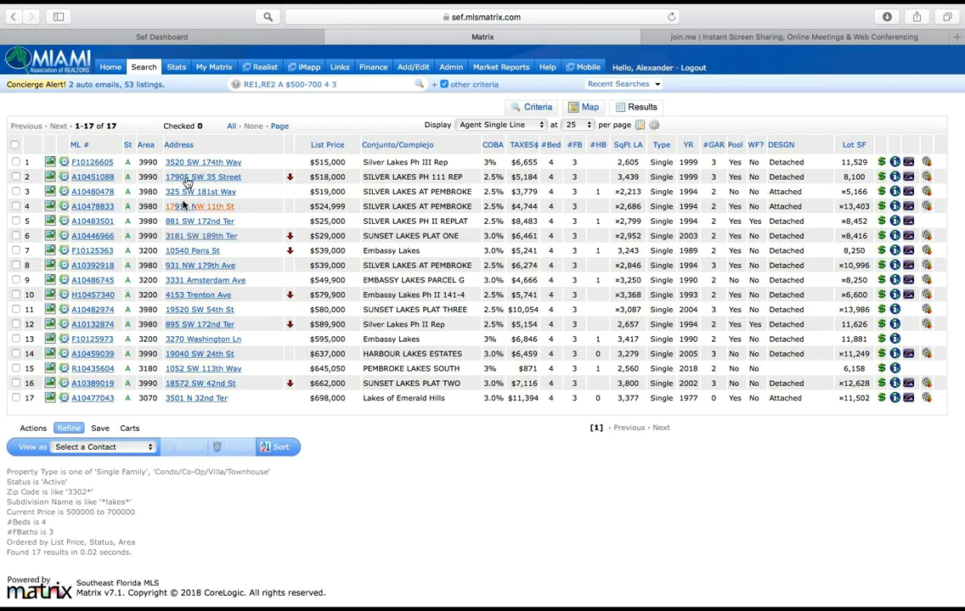
Step: Look at the available sort fields without applying any, and view the results as the fourth contact listed
click(280, 449)
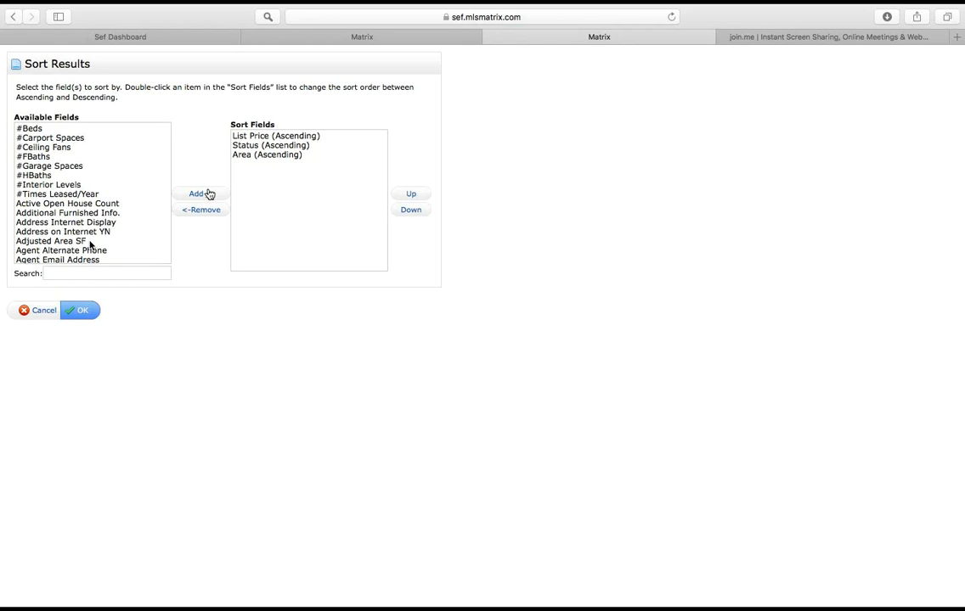
click(42, 311)
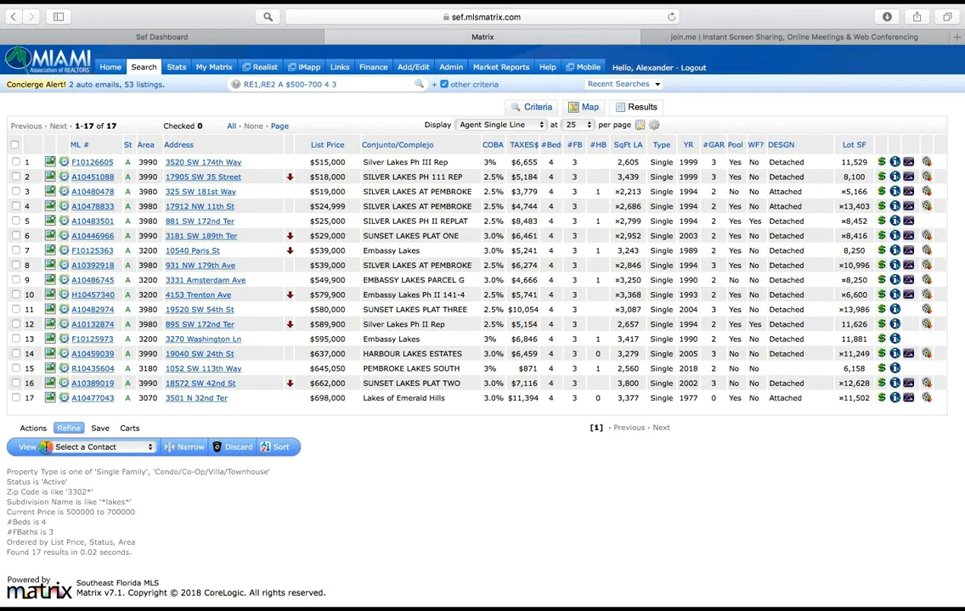
click(104, 448)
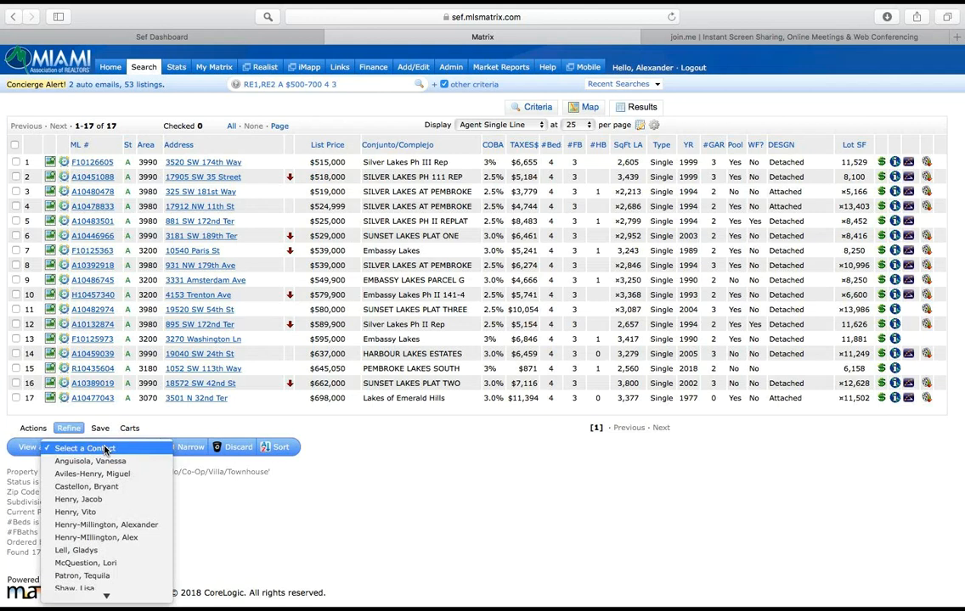
click(89, 501)
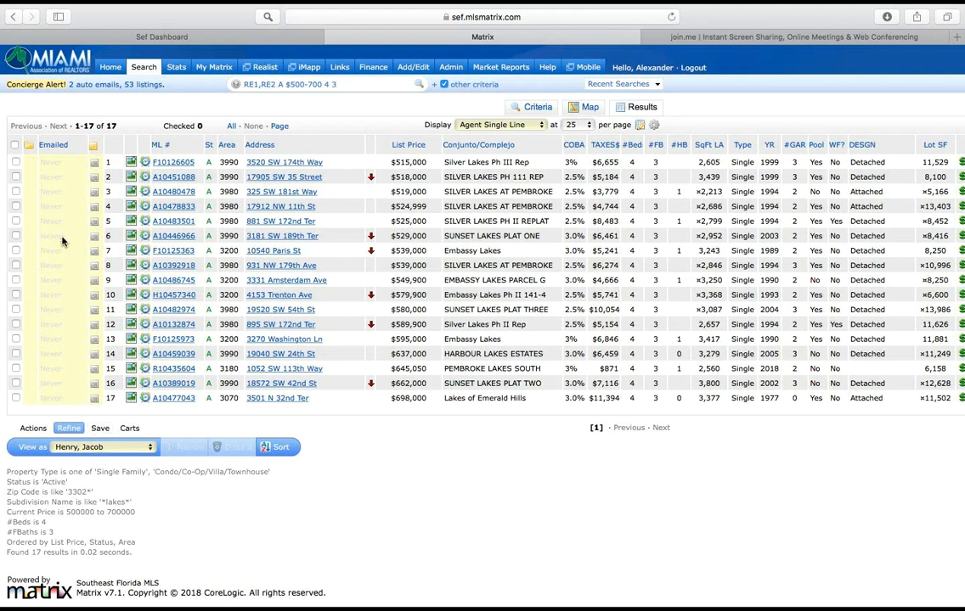
Step: Look at the Emailed column and open and close the note area of the listing in row 2
drag(62, 237, 40, 235)
click(60, 251)
drag(60, 252, 36, 253)
click(61, 265)
click(96, 179)
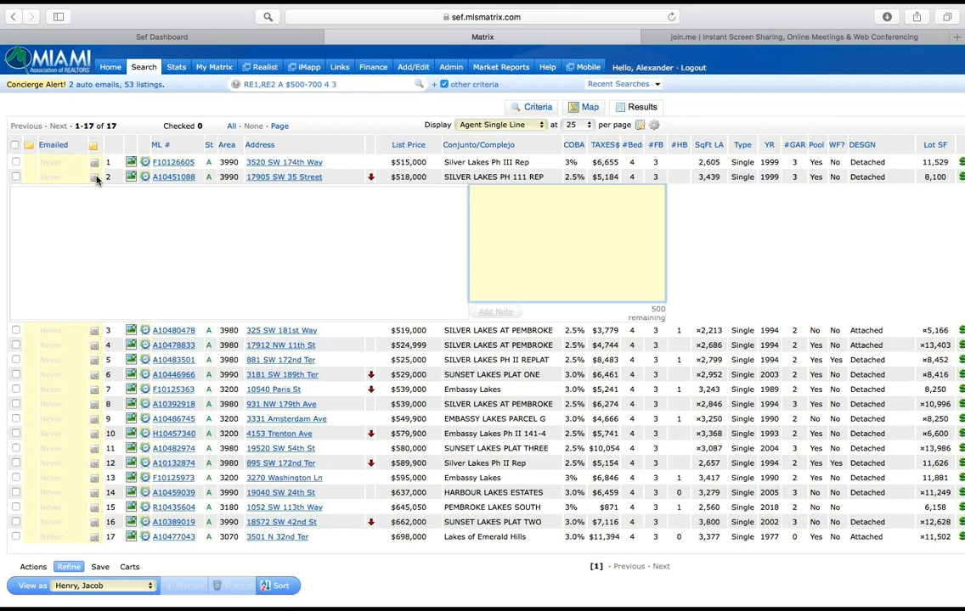
click(94, 178)
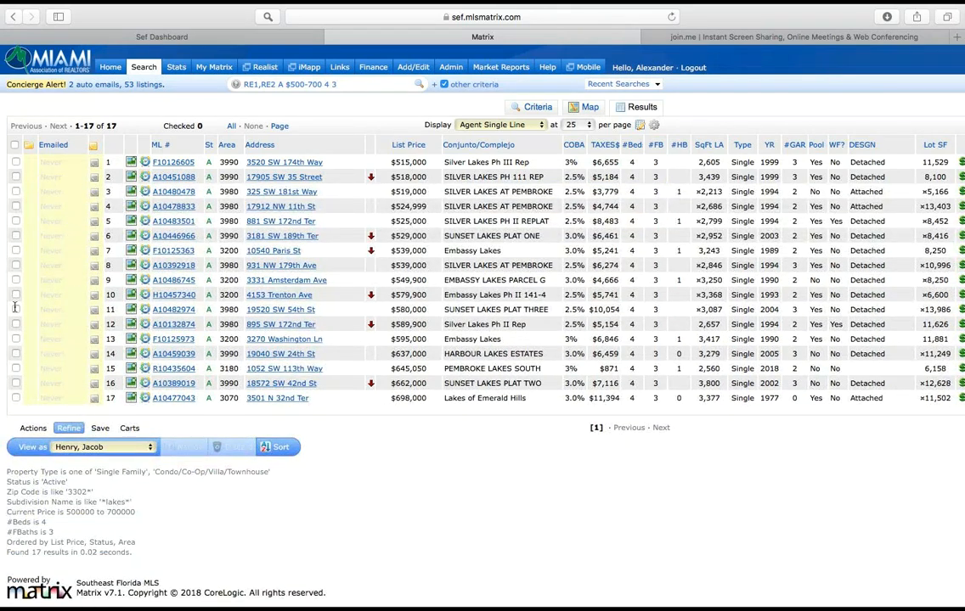
Step: Clear the contact the results are being viewed as
click(103, 448)
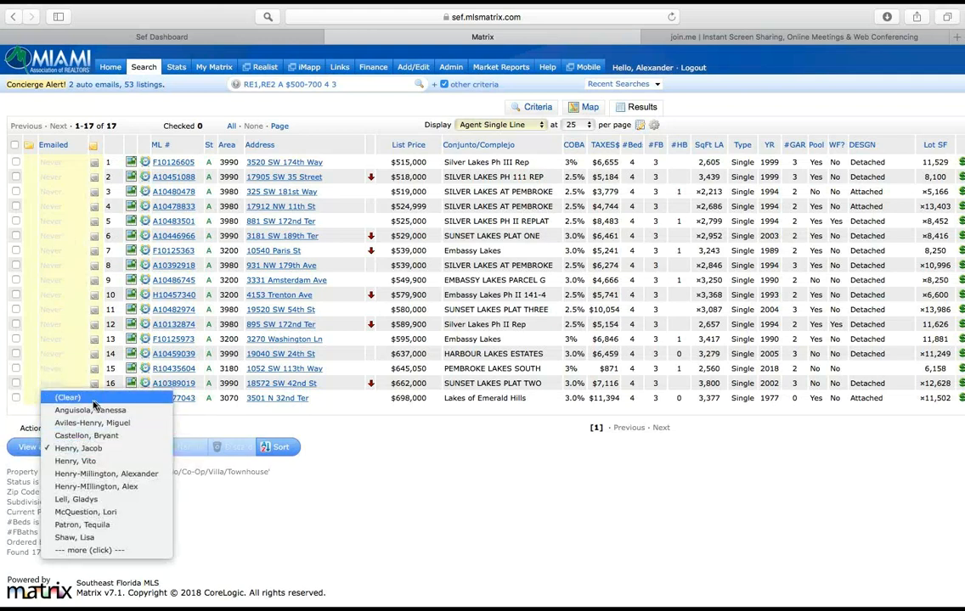
click(207, 483)
double_click(207, 483)
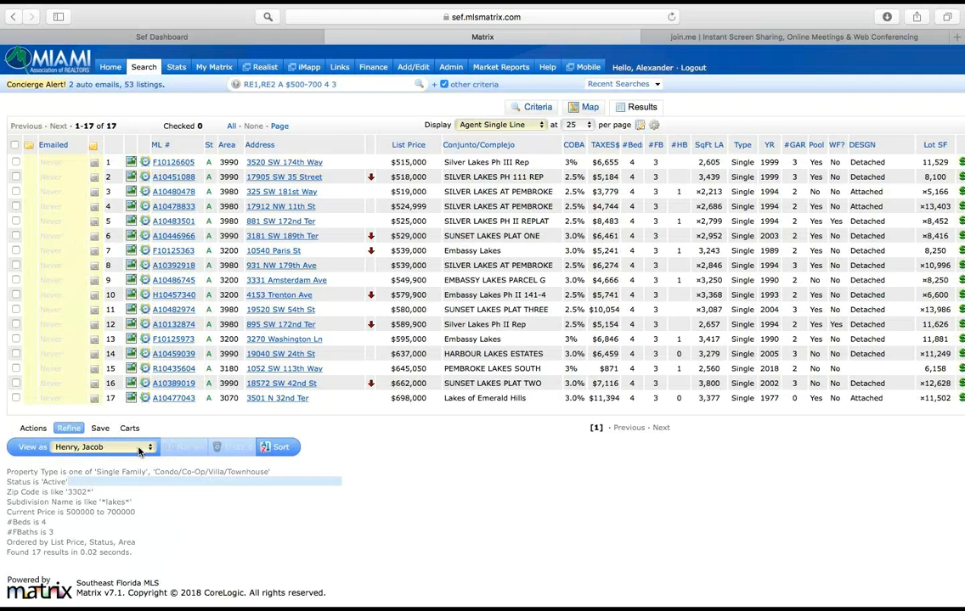
click(140, 457)
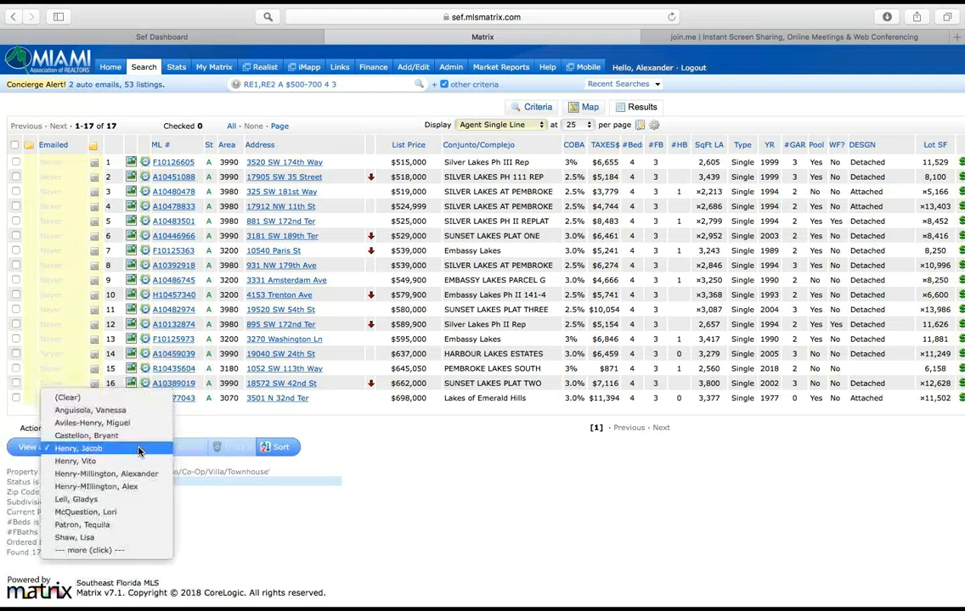
click(70, 401)
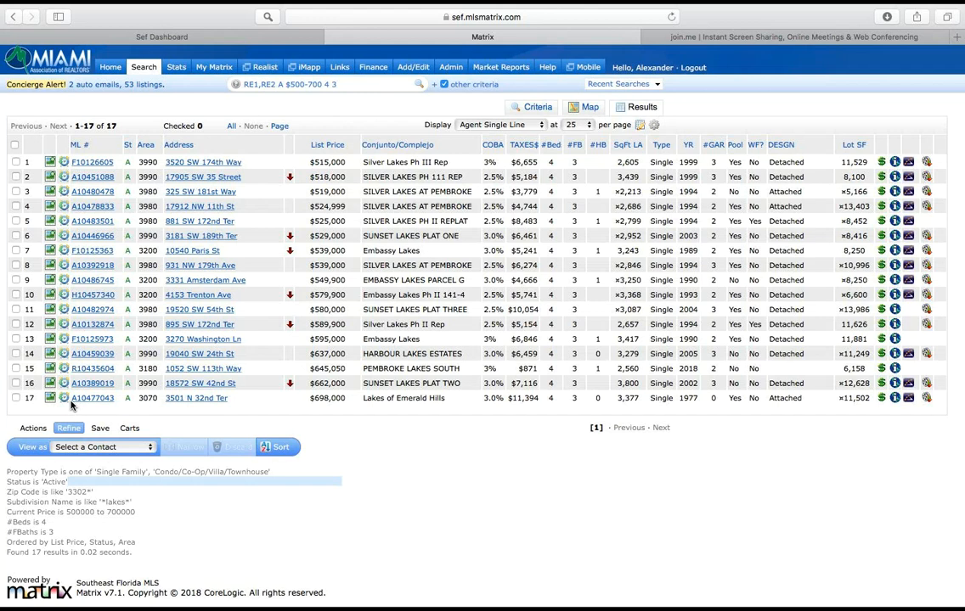
Step: Return to the search criteria and clear all of them
click(34, 430)
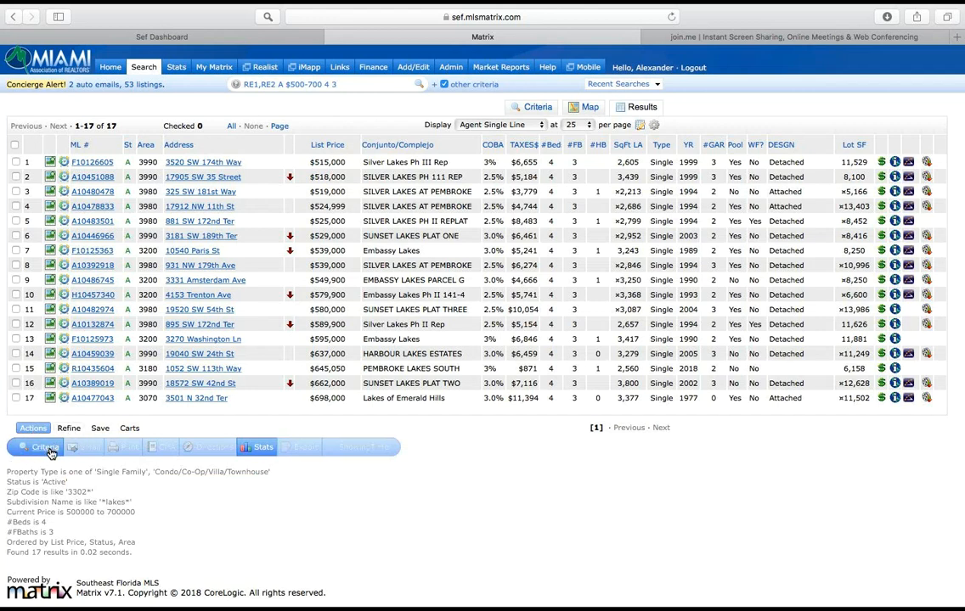
click(47, 449)
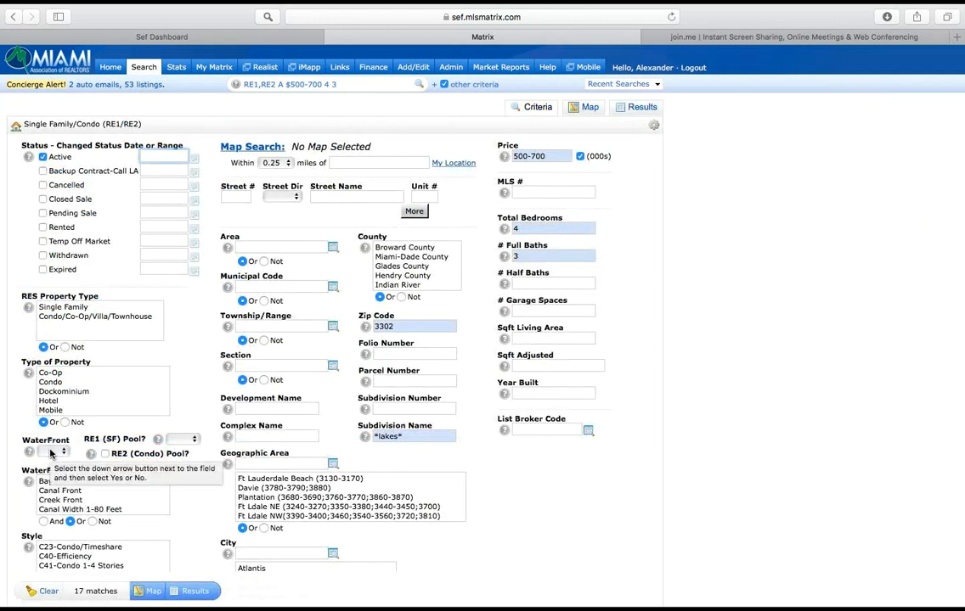
click(48, 594)
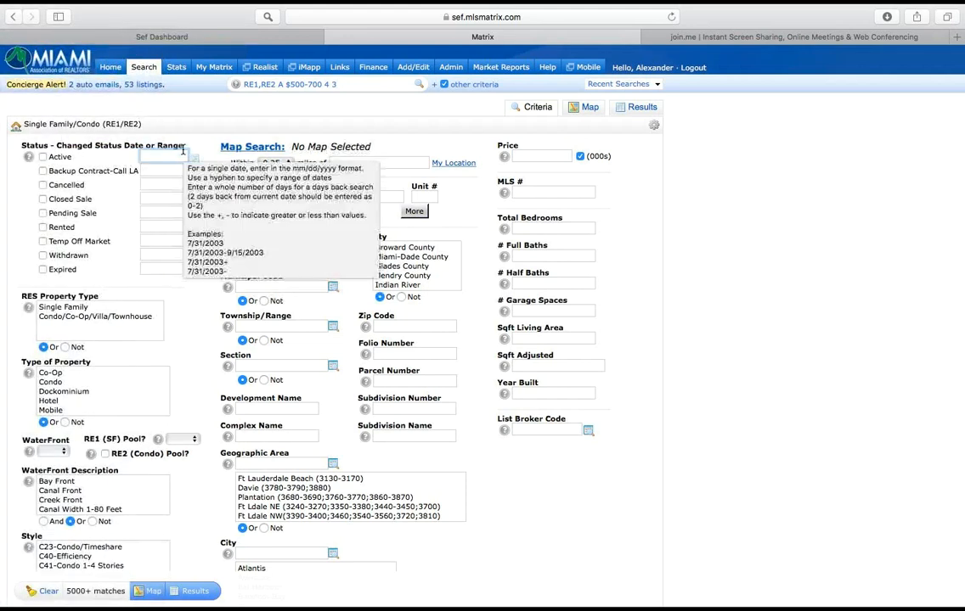
Step: Limit the search to Active status and area 5950
click(43, 157)
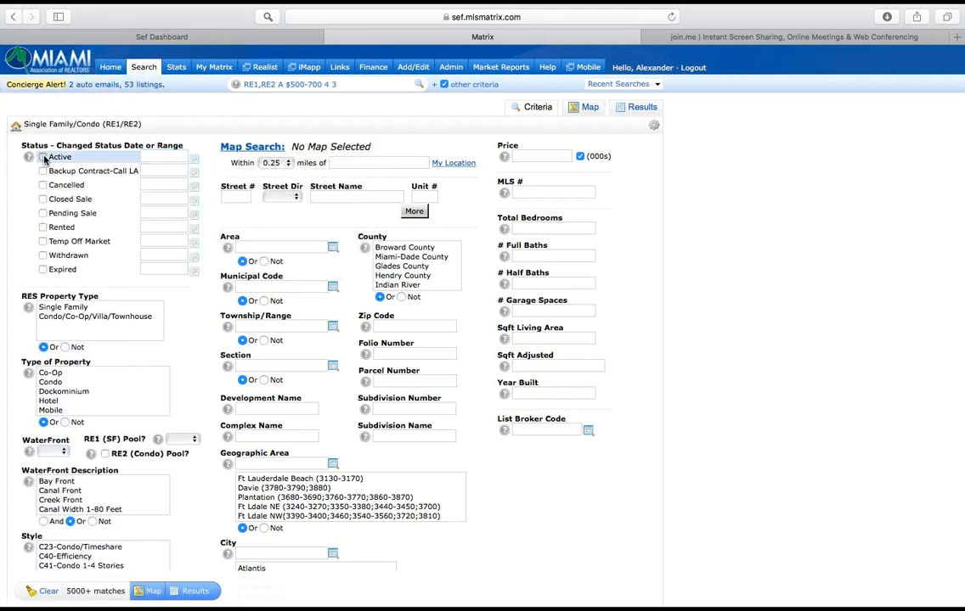
click(270, 248)
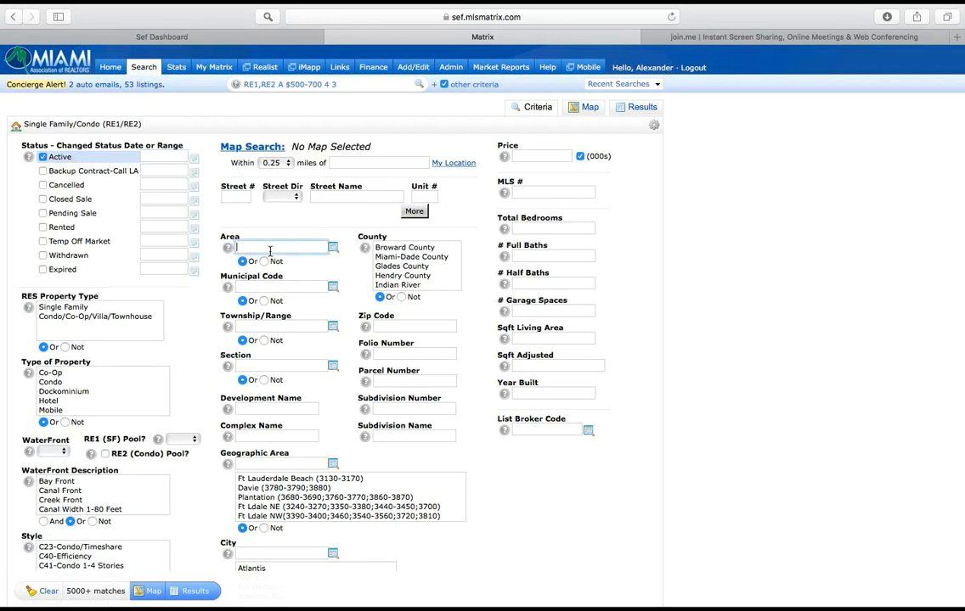
text(5)
key(BackSpace)
text(5950)
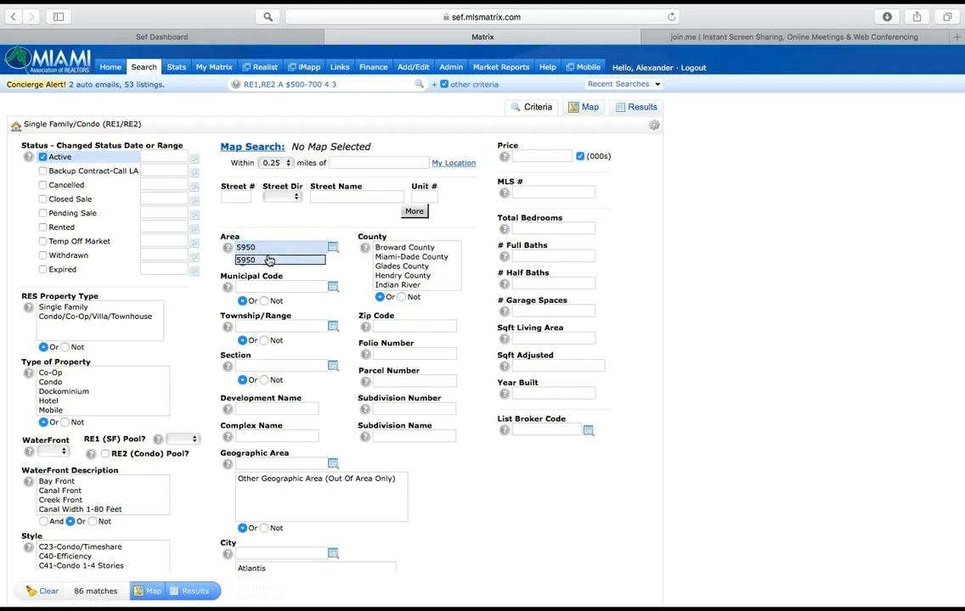
click(268, 261)
Step: Set the price range to 2000-6000 thousand and show the search results
click(528, 158)
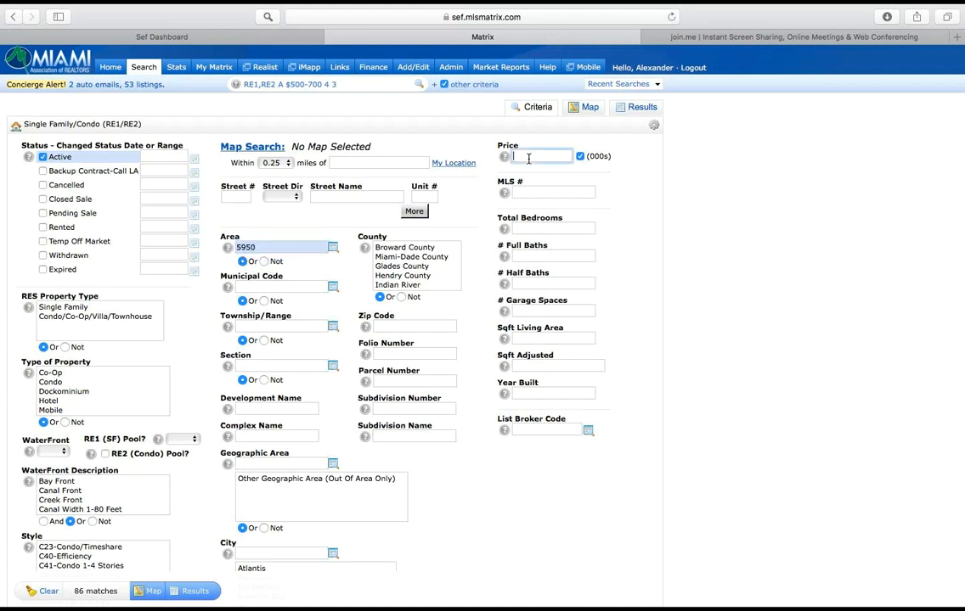
text(2000-6000)
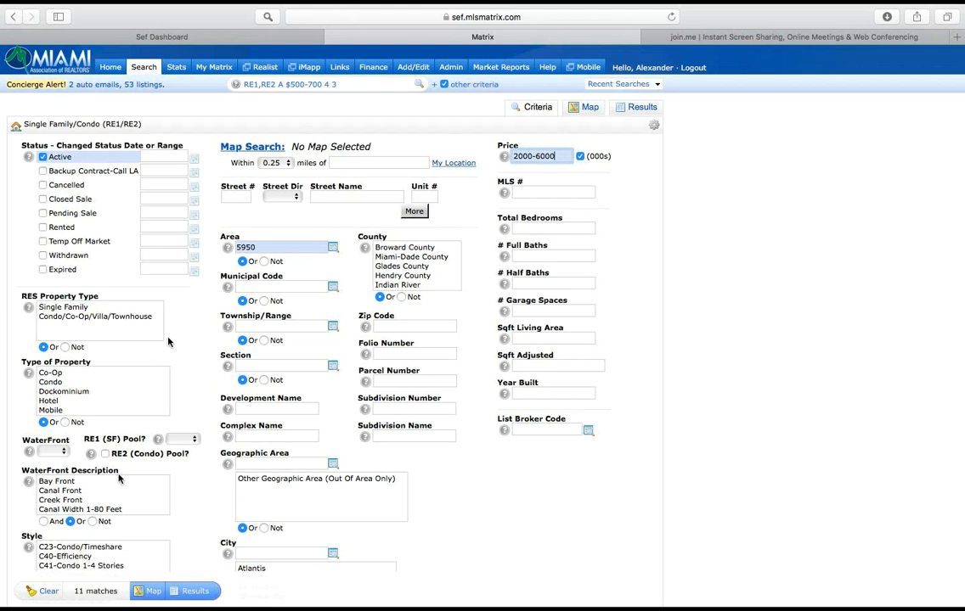
click(196, 593)
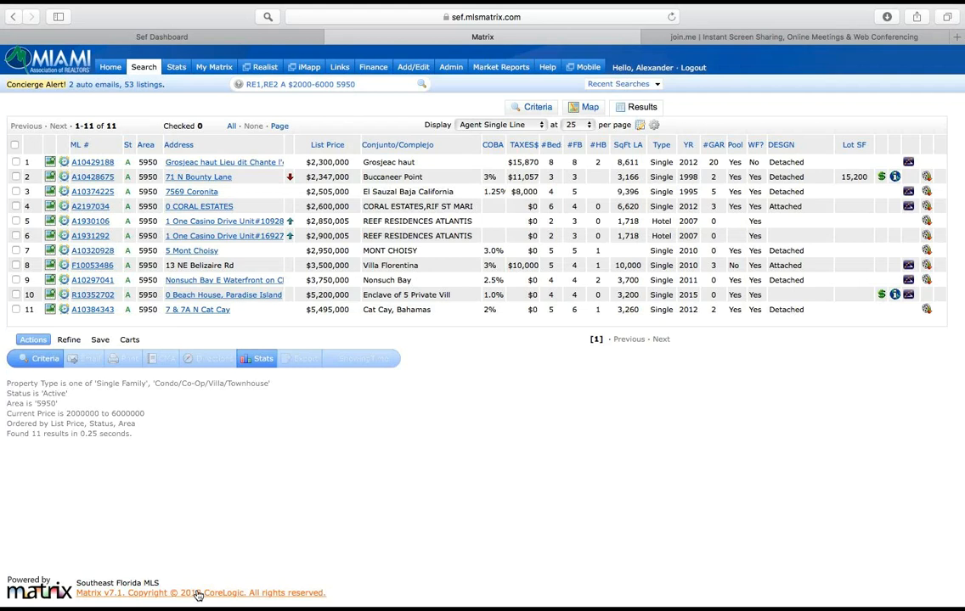
Step: Create a new saved search from these results and name it "C. Islands 2-6M"
click(100, 341)
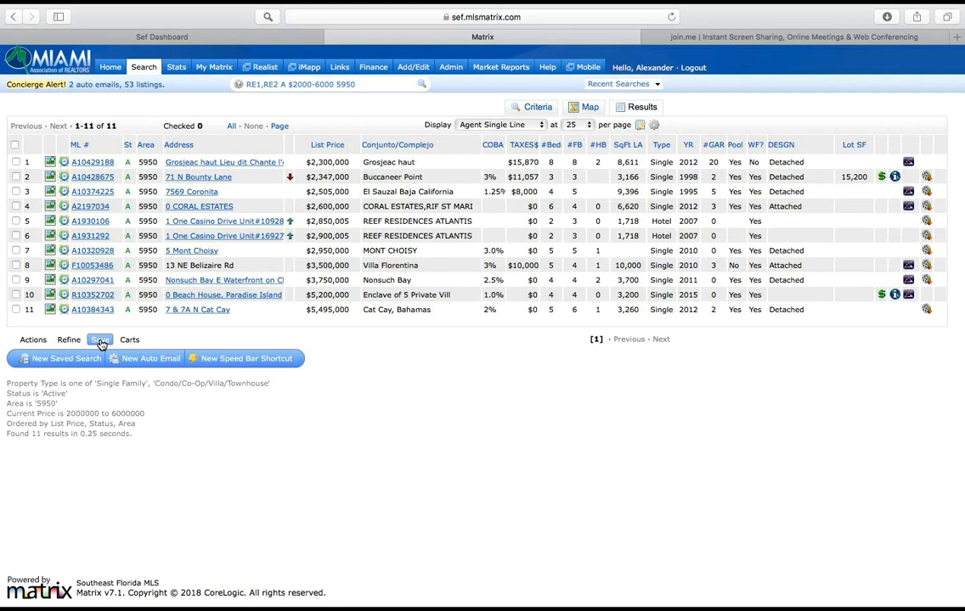
click(100, 341)
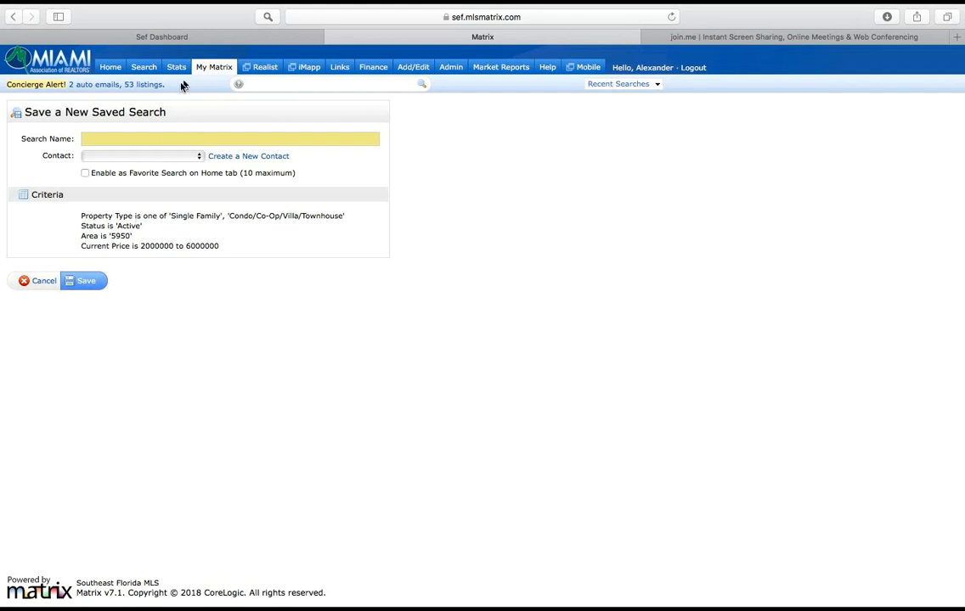
click(158, 138)
text(C. Islands)
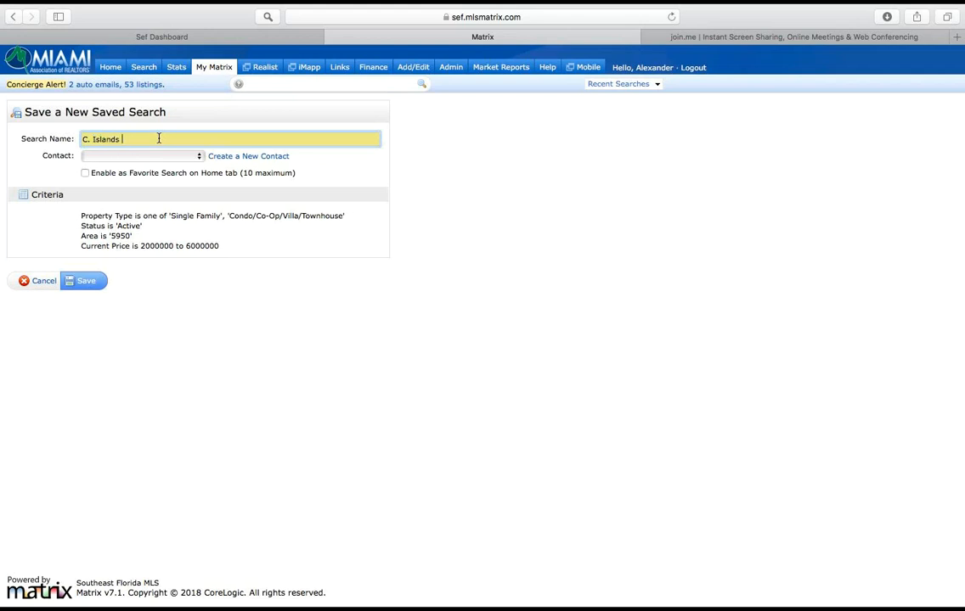
text( 2-6M)
Step: Try assigning the fourth contact listed to the saved search and reset the contact to blank
click(104, 156)
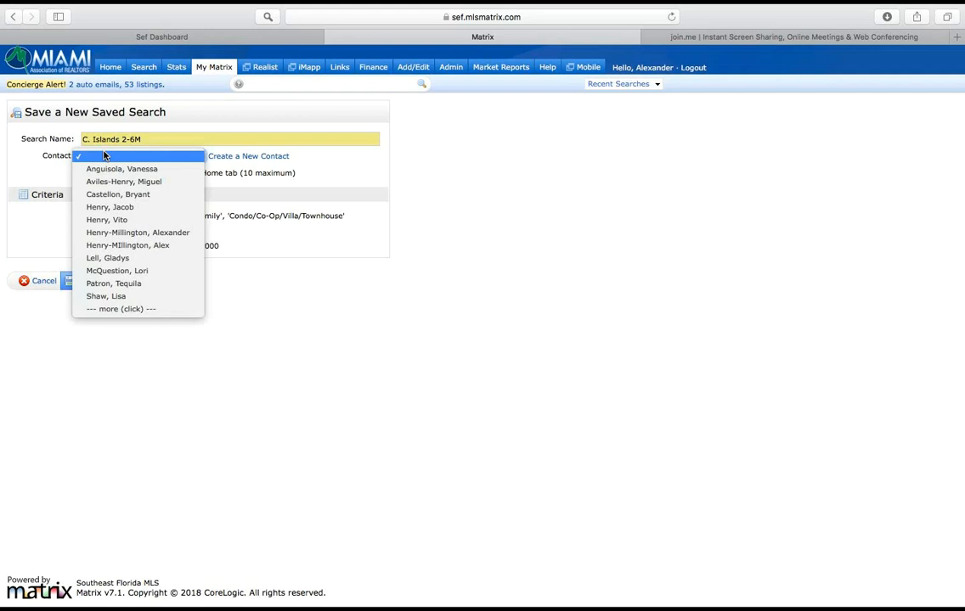
click(118, 206)
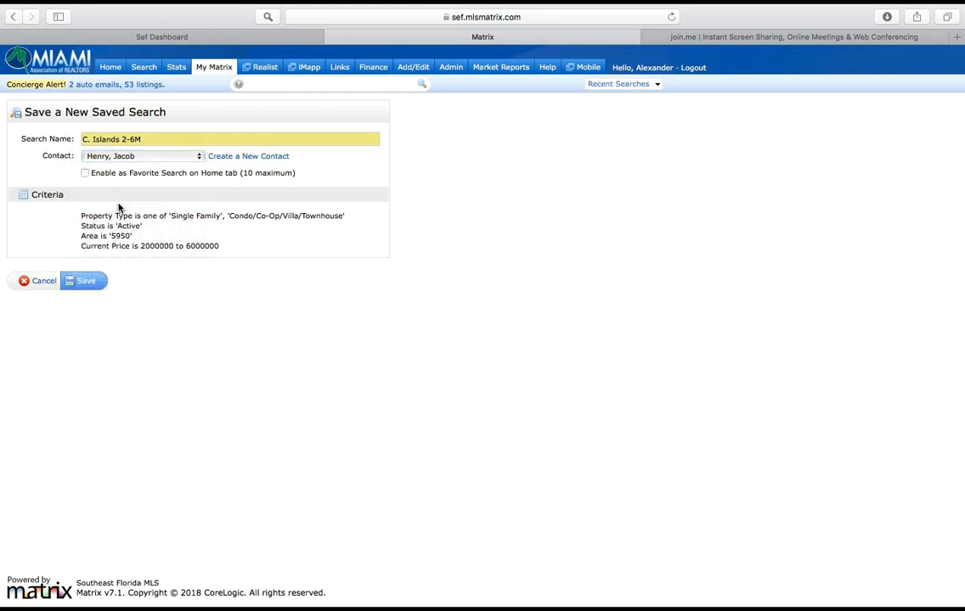
click(146, 157)
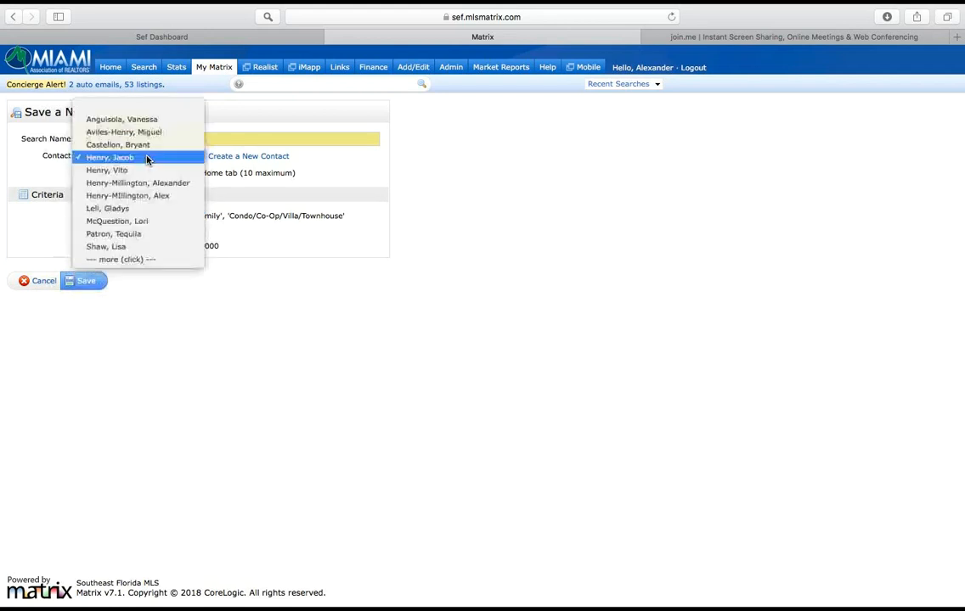
click(149, 106)
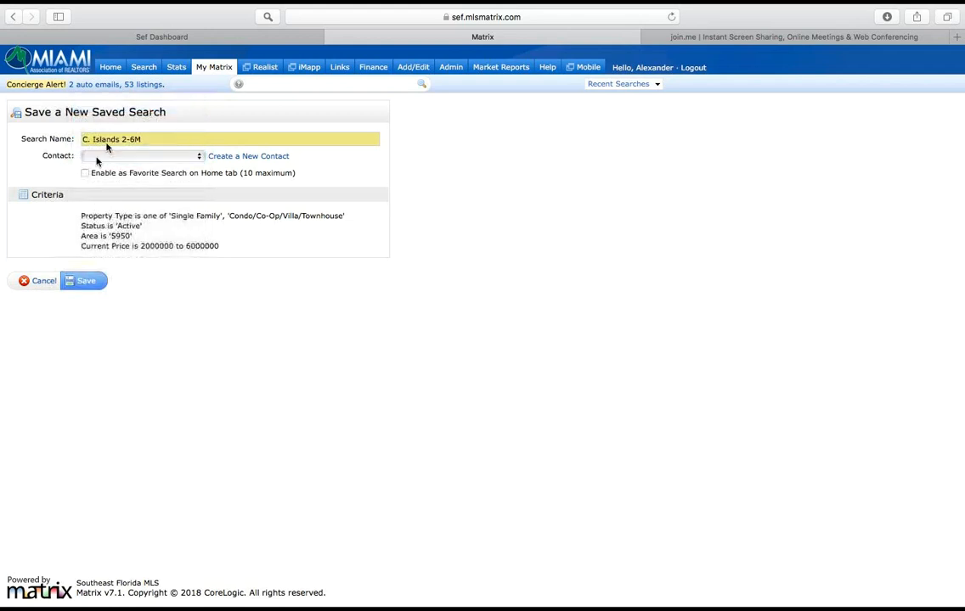
Step: Enable the search as a favorite on the Home tab and save it
drag(93, 173, 296, 174)
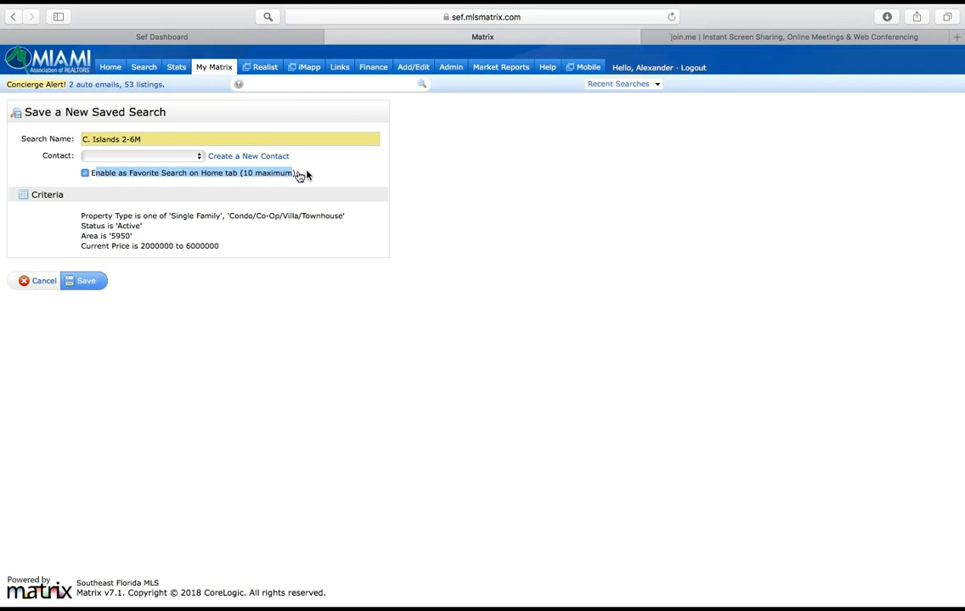
click(323, 175)
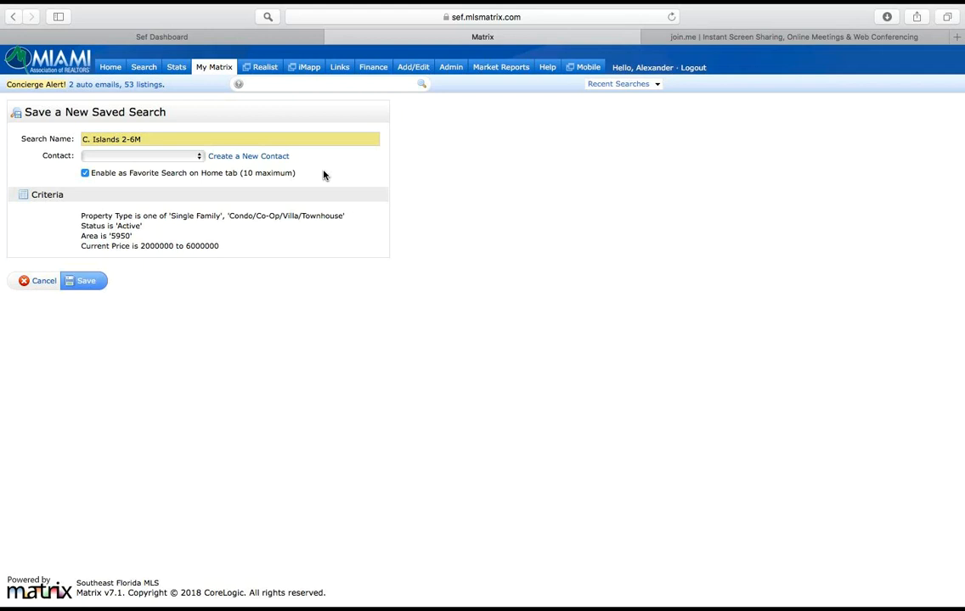
click(84, 172)
click(88, 289)
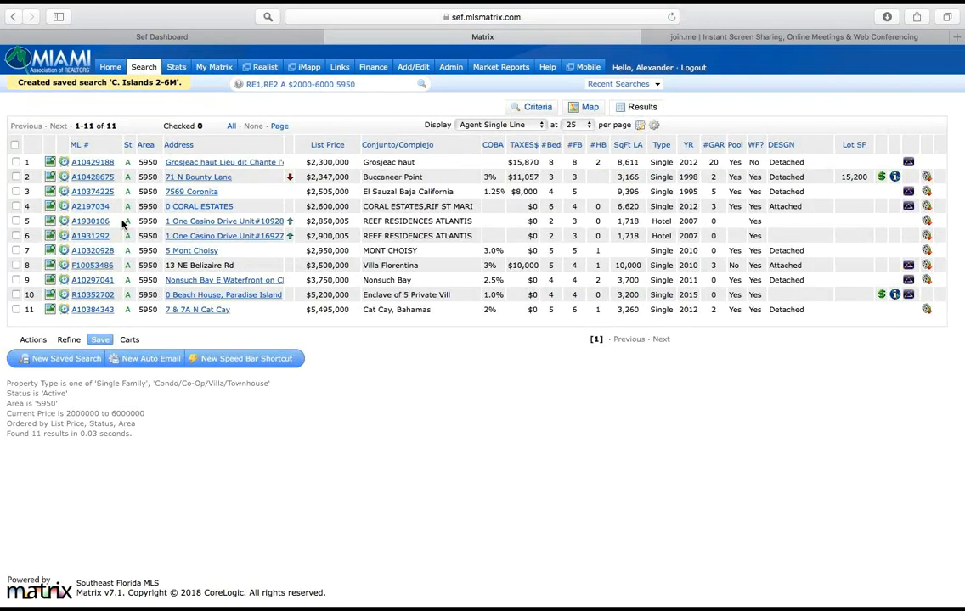
Step: On the Home page, move My Favorite Searches directly below Market Watch and update all favorite searches
click(112, 71)
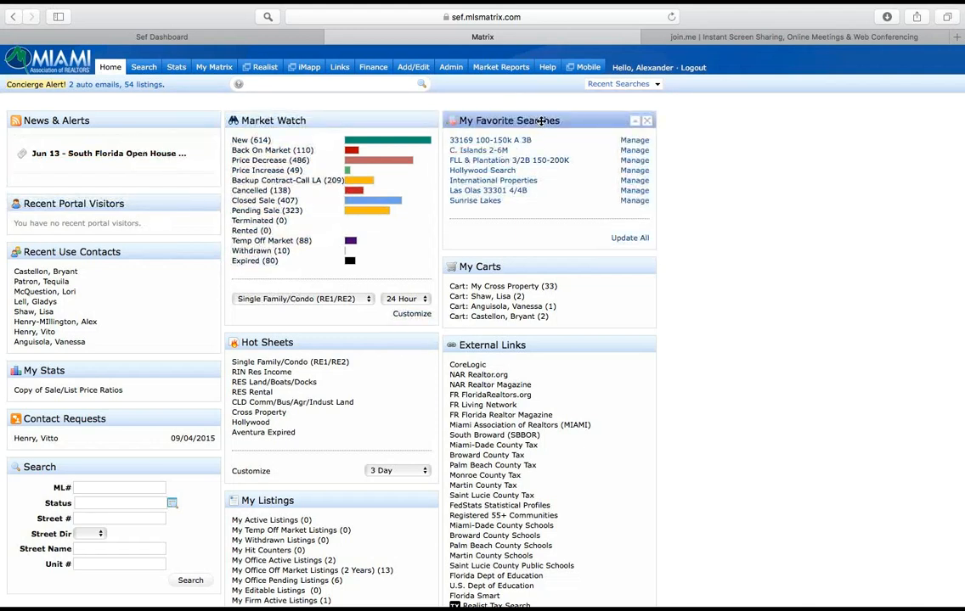
drag(541, 121, 332, 338)
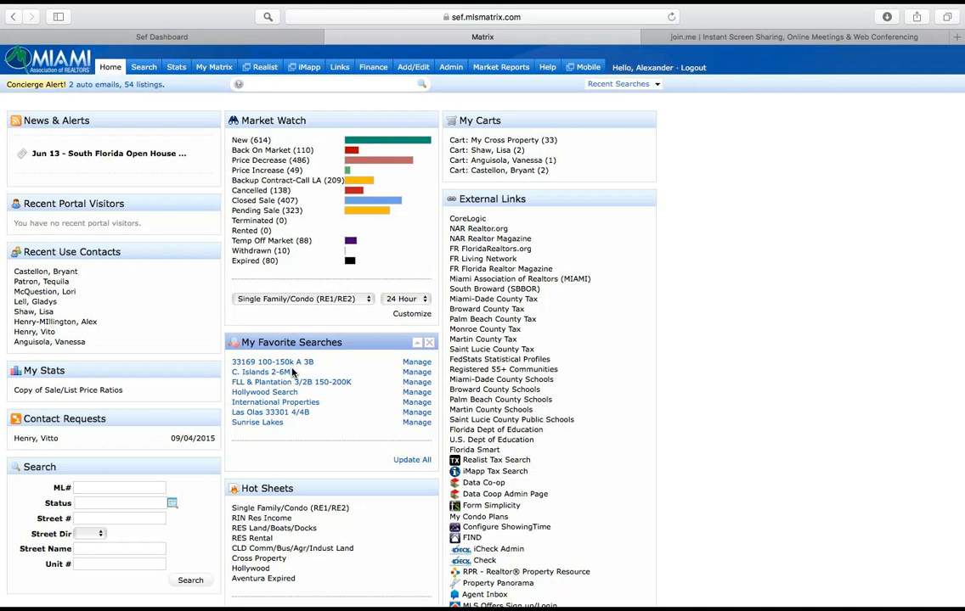
click(413, 463)
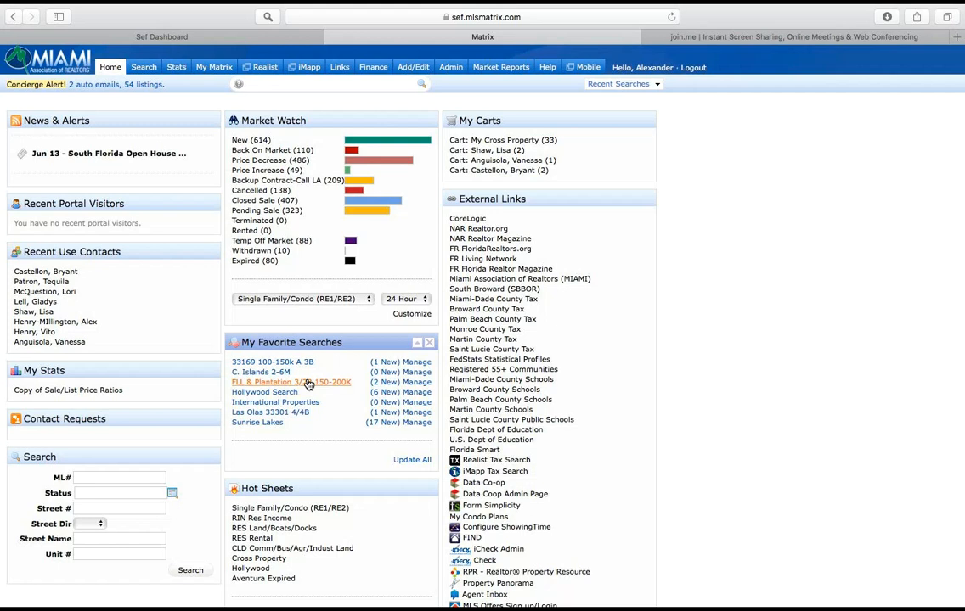
Step: Open the Saved Searches list, check "C. Islands 2-6M" and expand its criteria and options
mouse_move(218, 67)
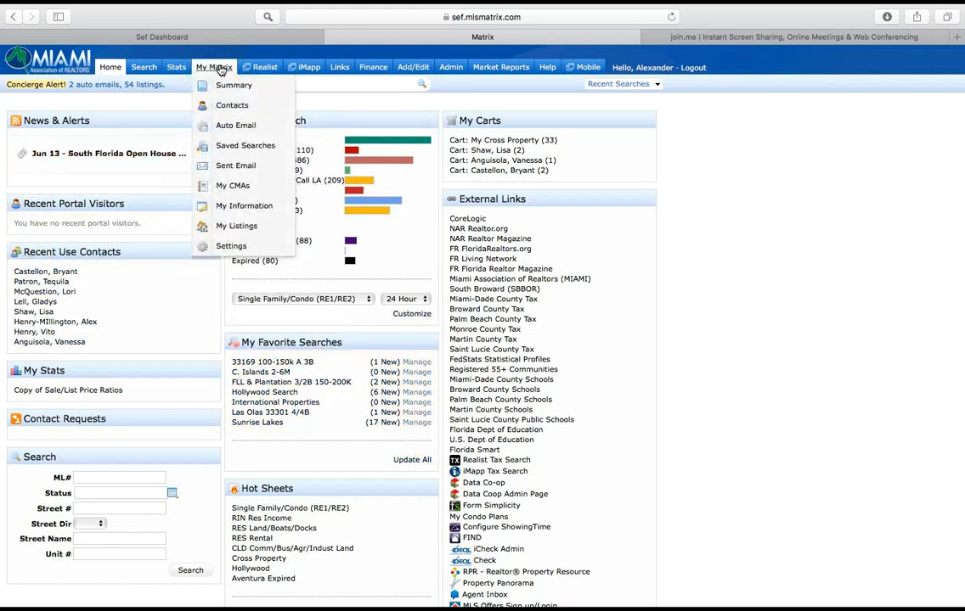
click(242, 146)
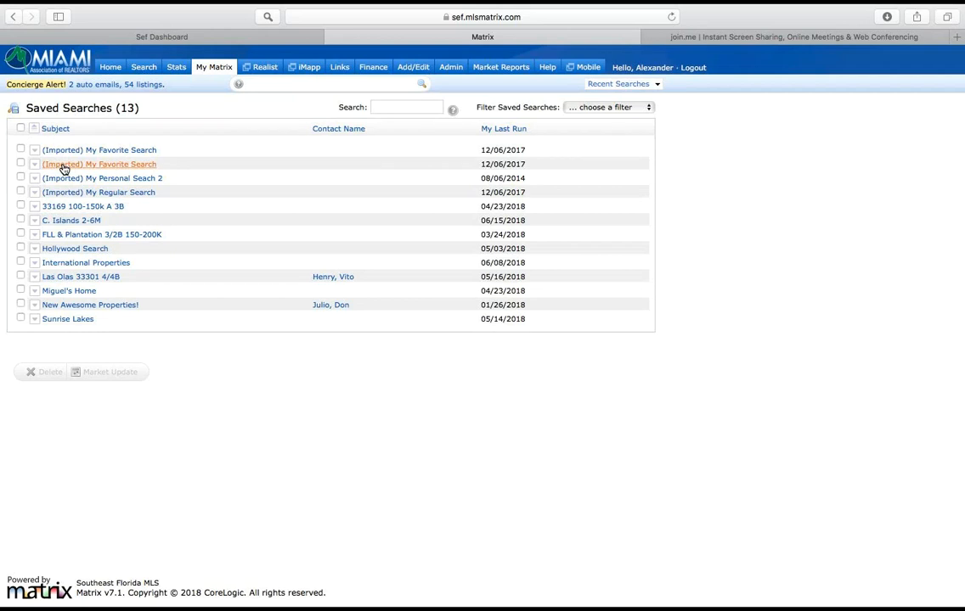
click(21, 220)
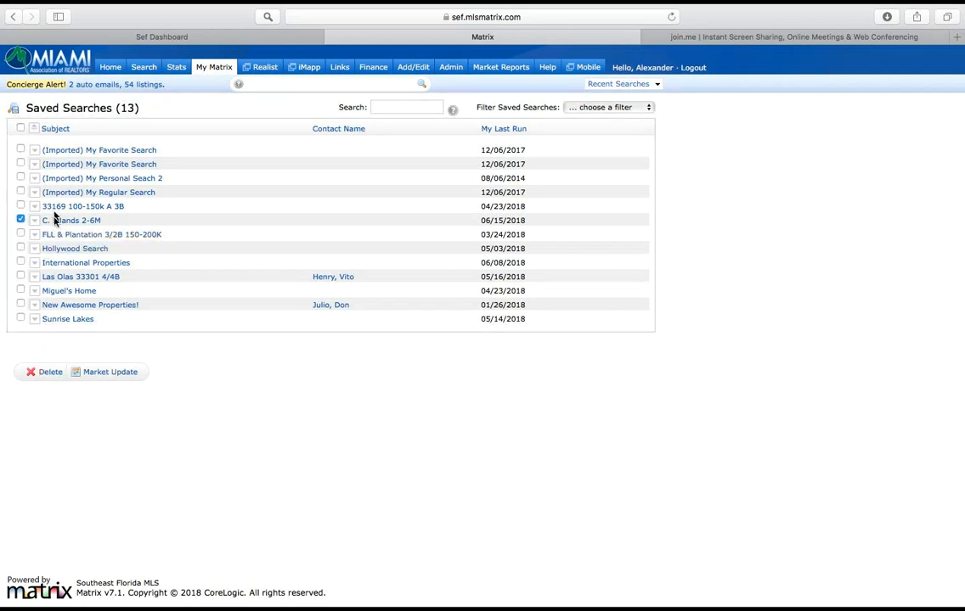
mouse_move(63, 223)
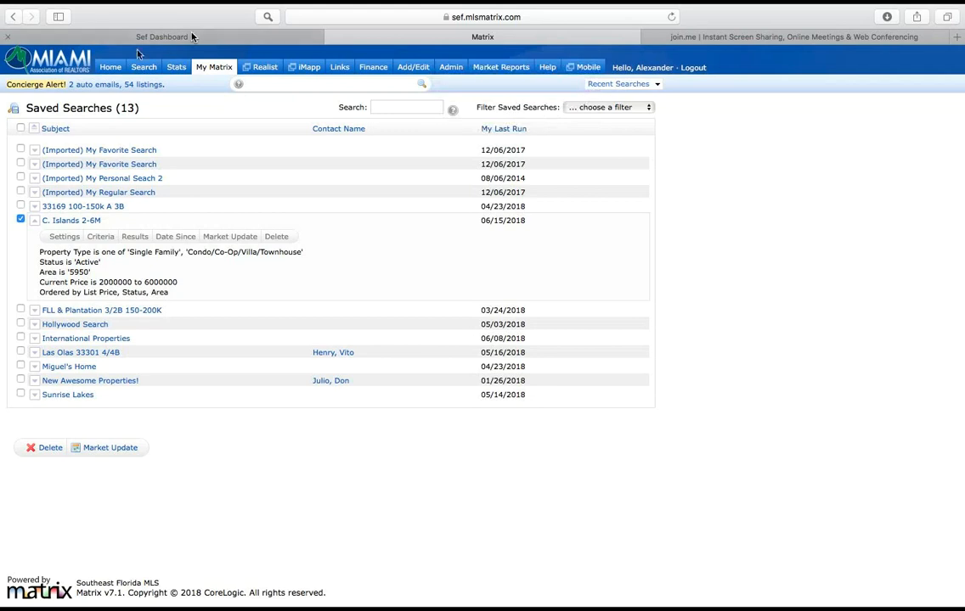
Step: Return to the Home page and open a blank RE1/RE2 Single Family/Condo search form
click(114, 68)
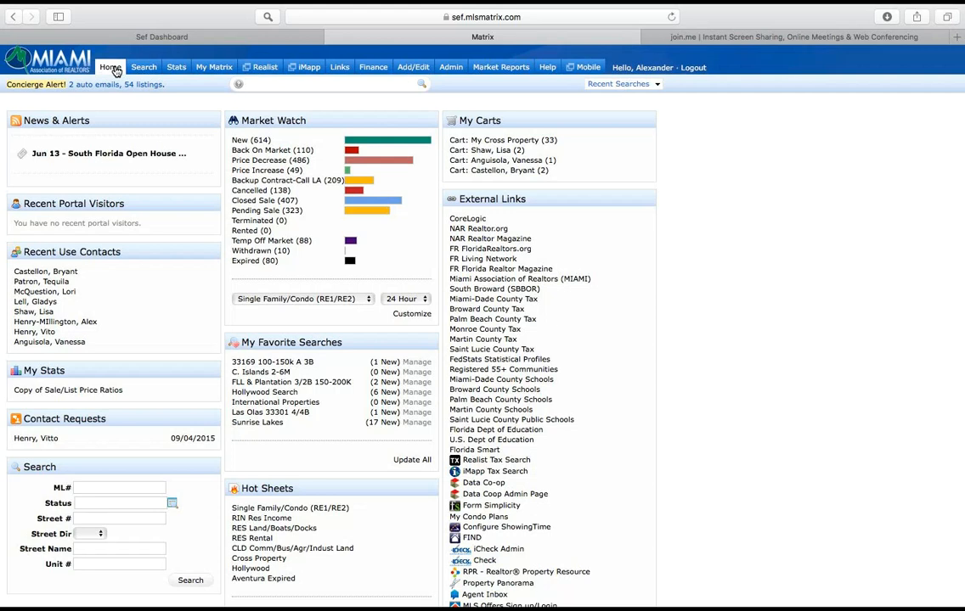
mouse_move(142, 67)
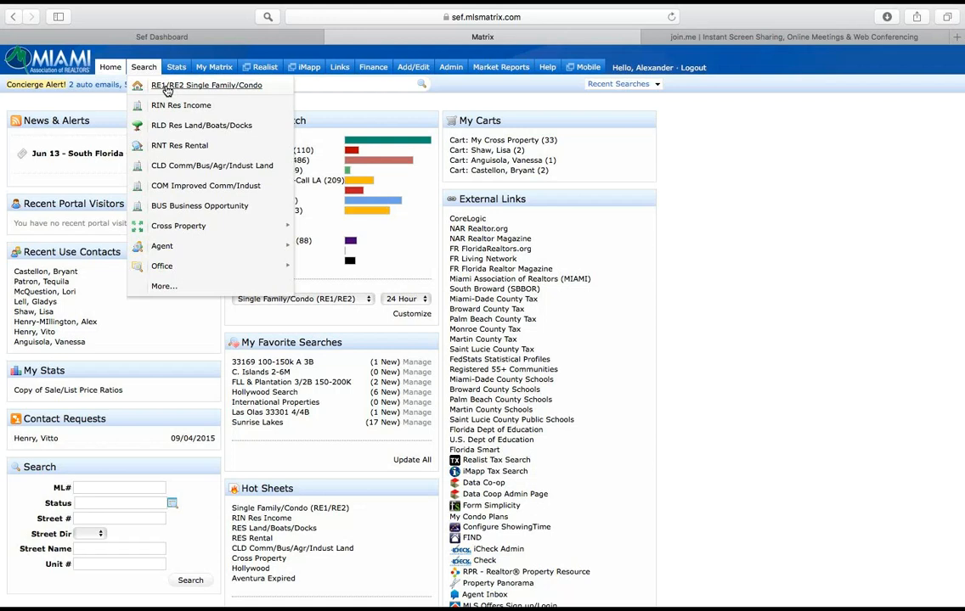
click(167, 88)
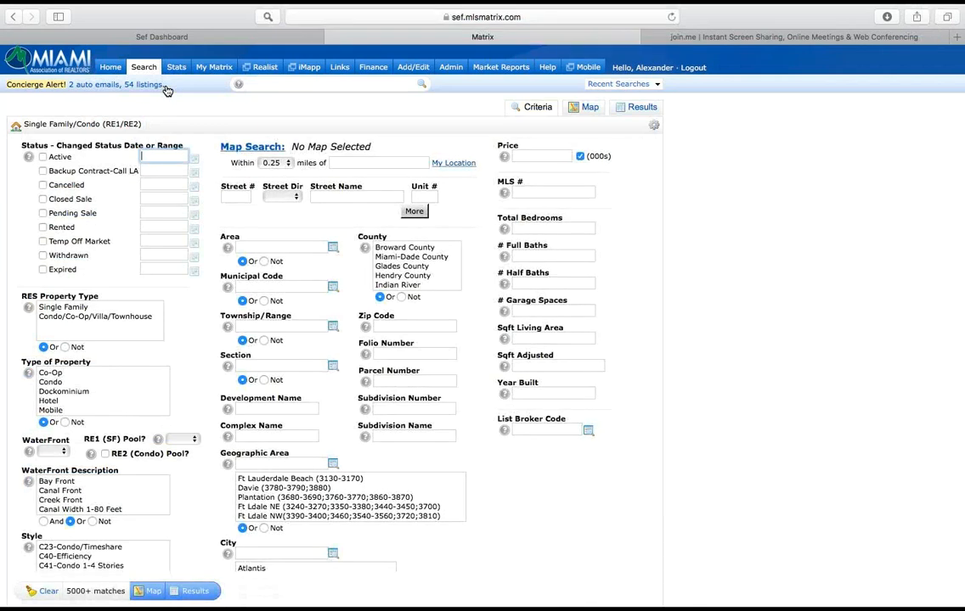
Step: Restrict the search to Active status and select Coral Gables as the city
scroll(166, 84, down, 2)
scroll(167, 79, down, 5)
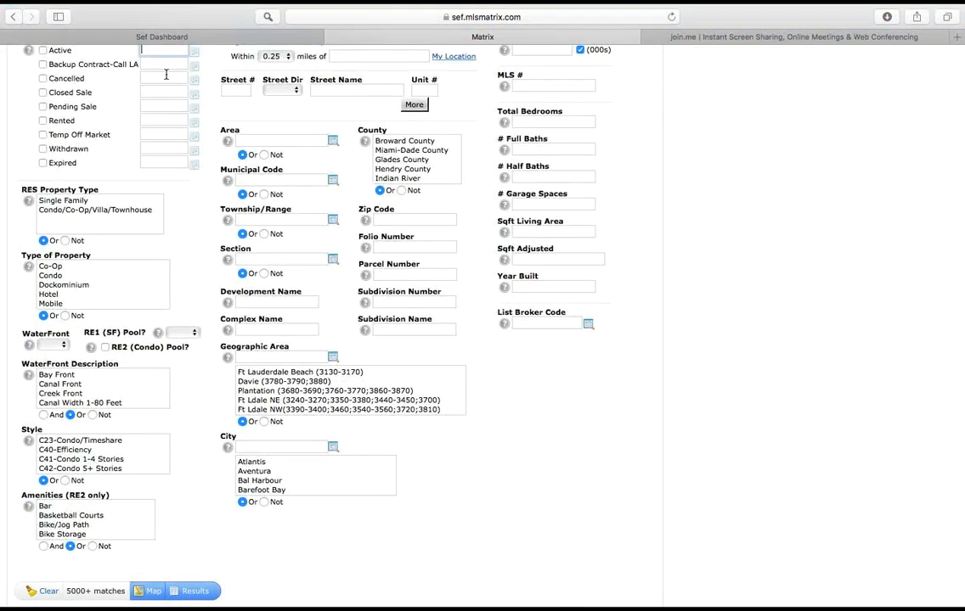
scroll(167, 75, down, 2)
scroll(167, 76, up, 6)
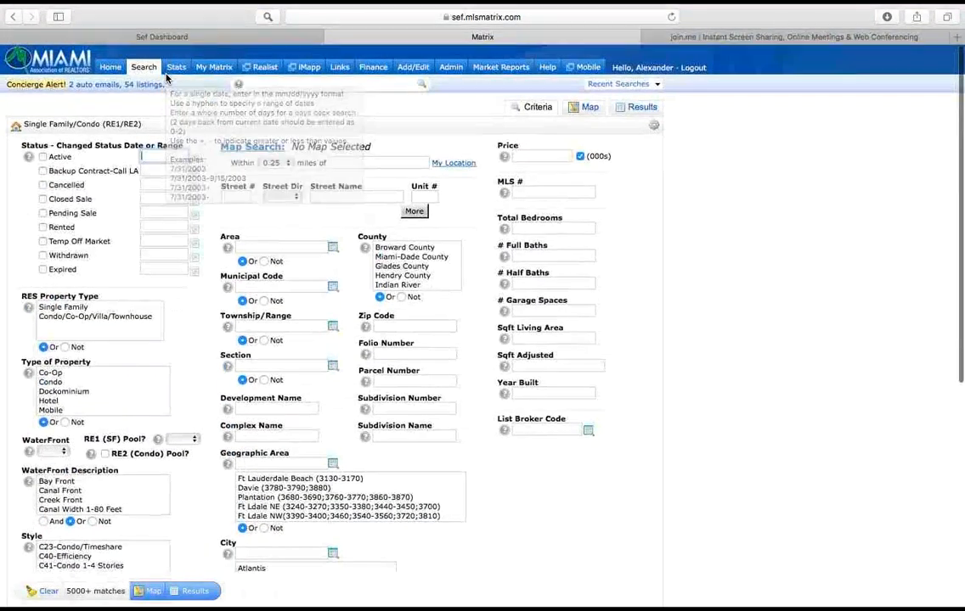
click(43, 157)
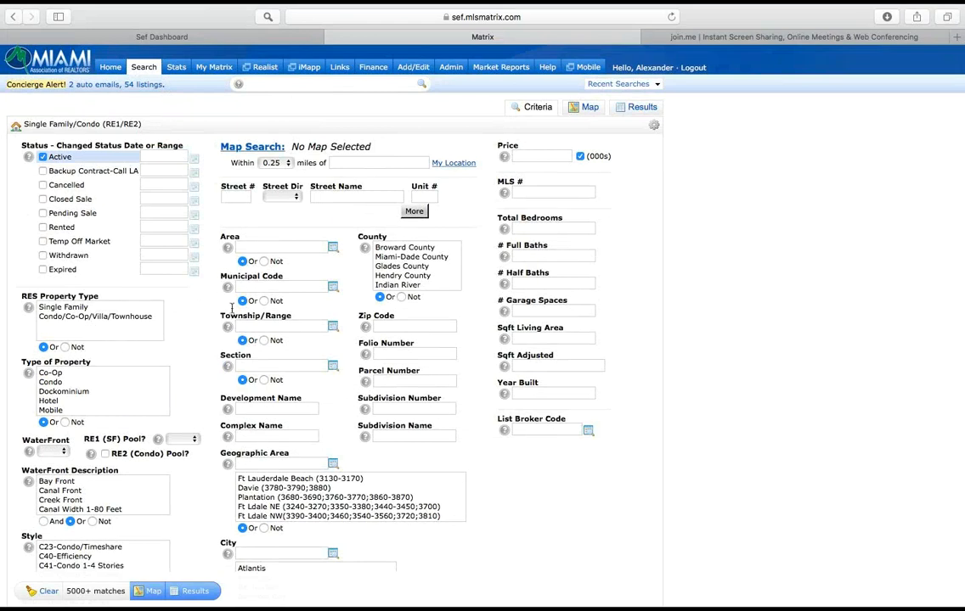
scroll(270, 453, down, 1)
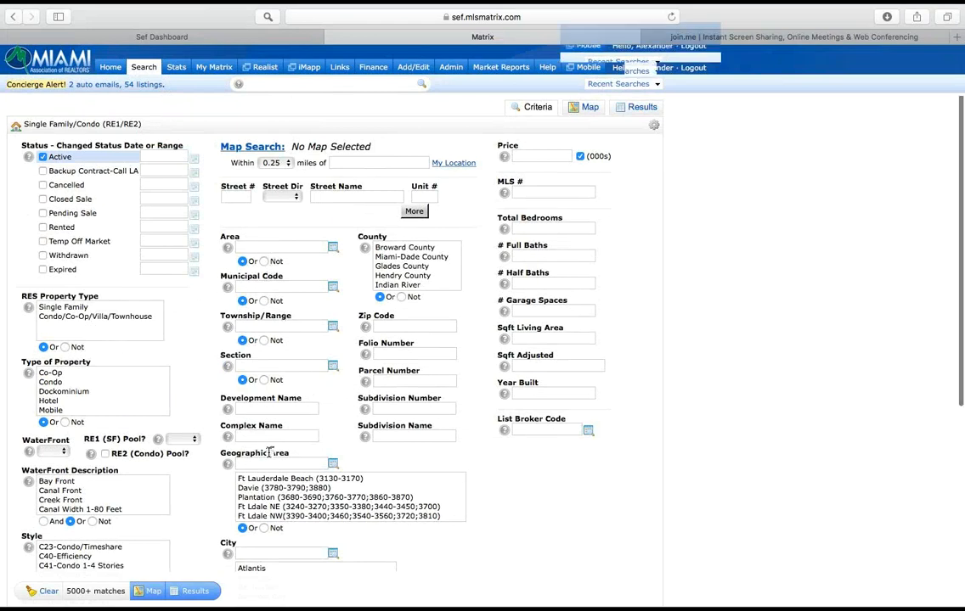
scroll(270, 452, down, 2)
click(263, 466)
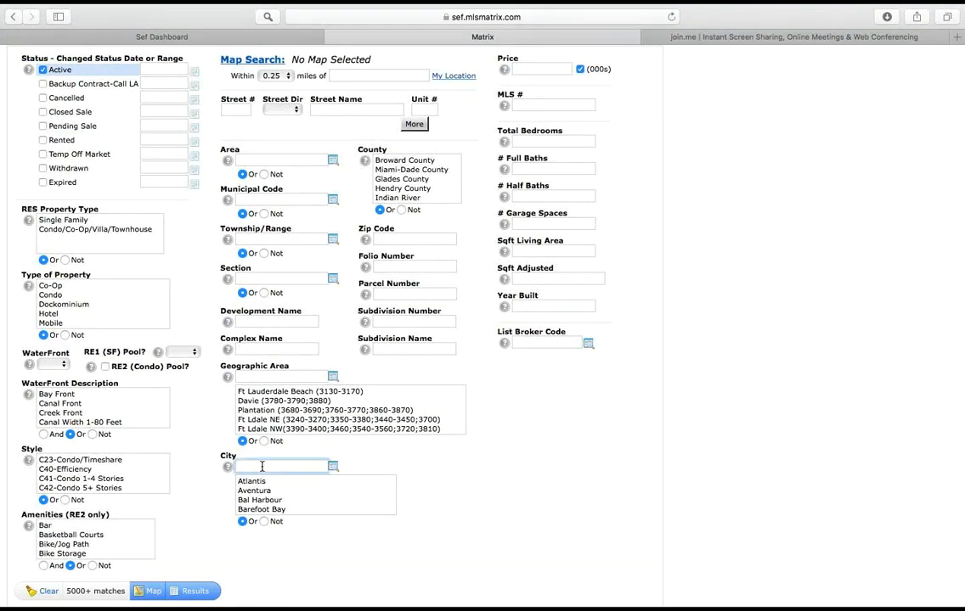
text(coral gabl)
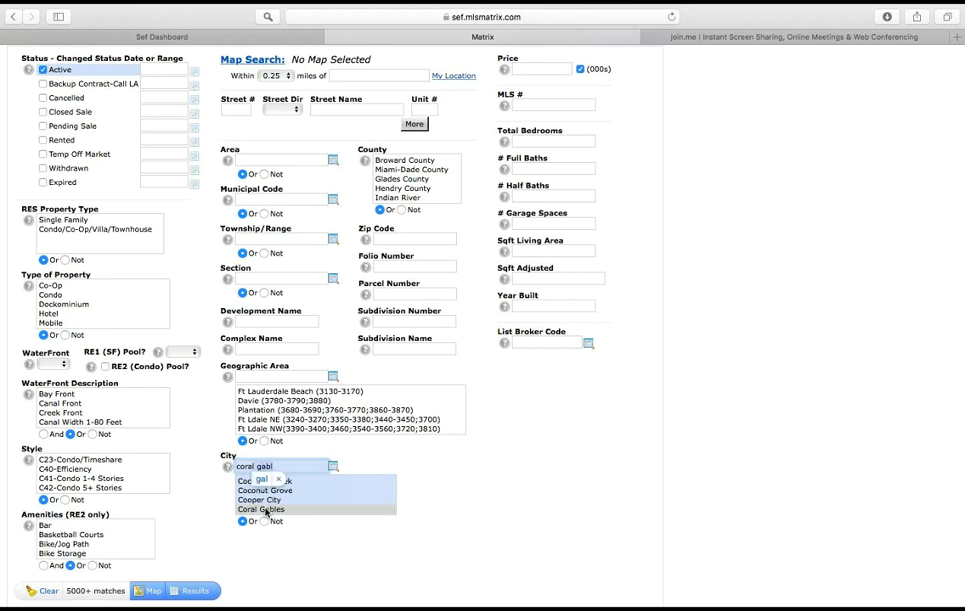
click(264, 509)
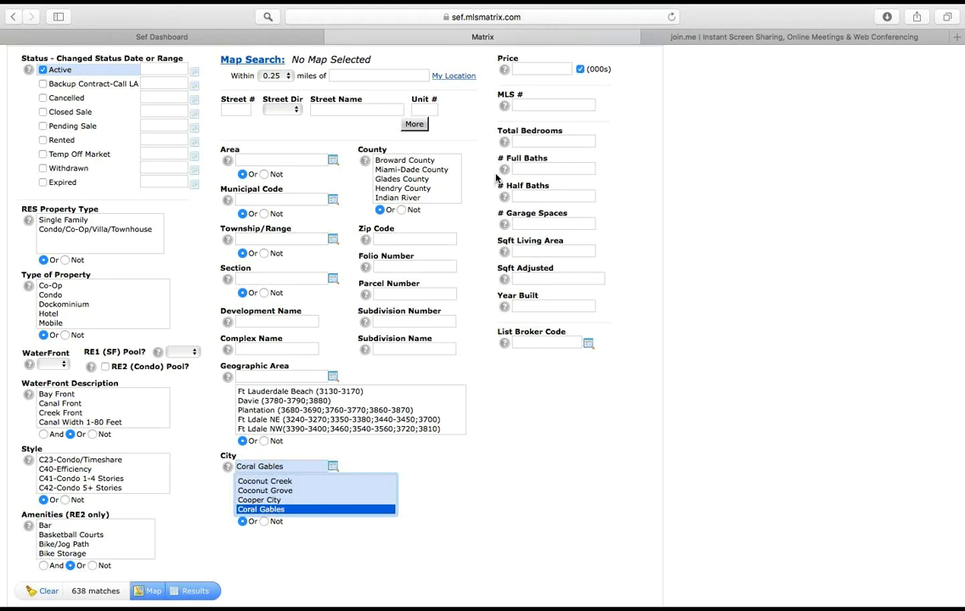
Step: Set the price range to 700-900 (thousands), total bedrooms to 4 and full baths to 3
scroll(443, 160, up, 3)
click(538, 153)
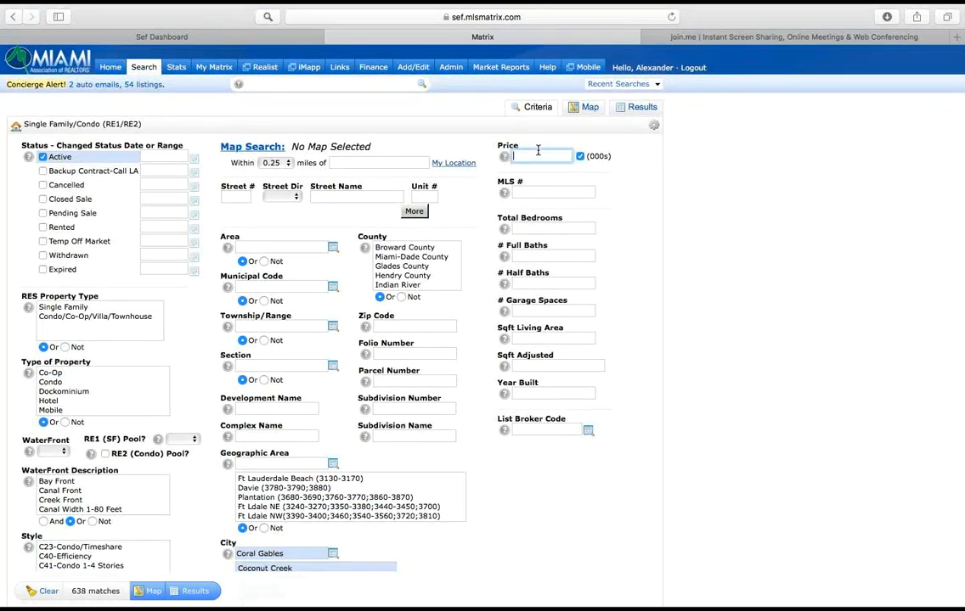
text(700-900)
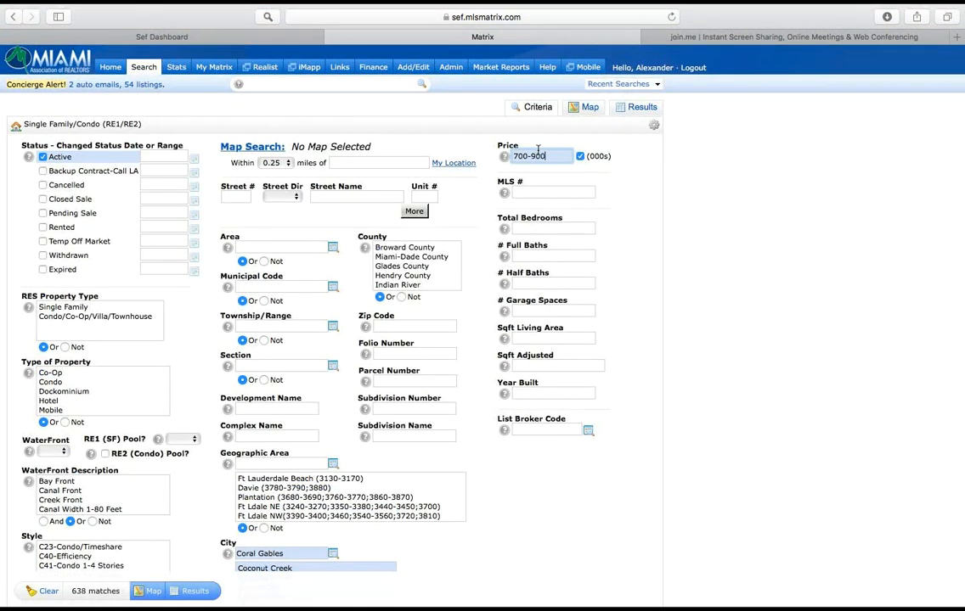
click(533, 228)
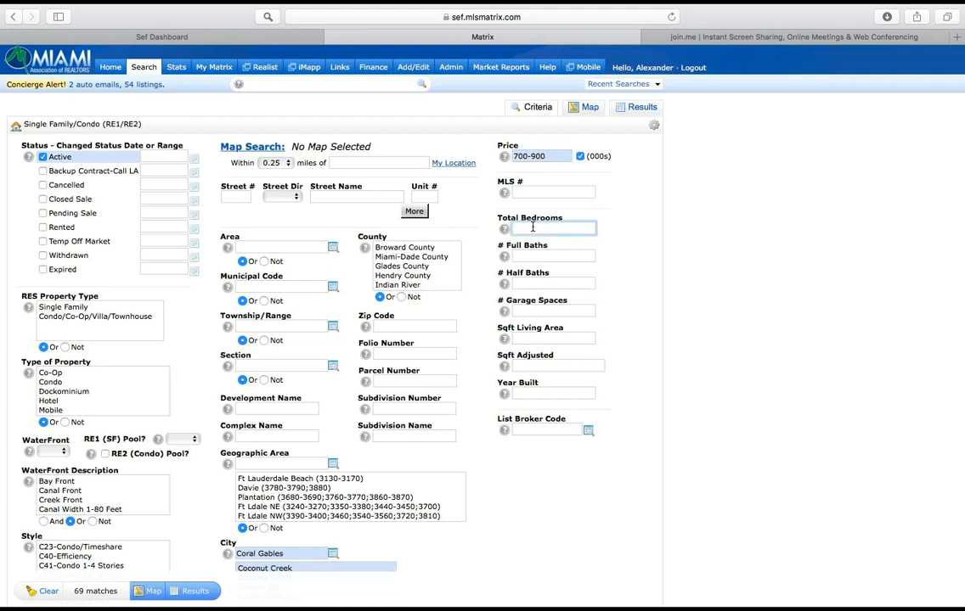
text(4)
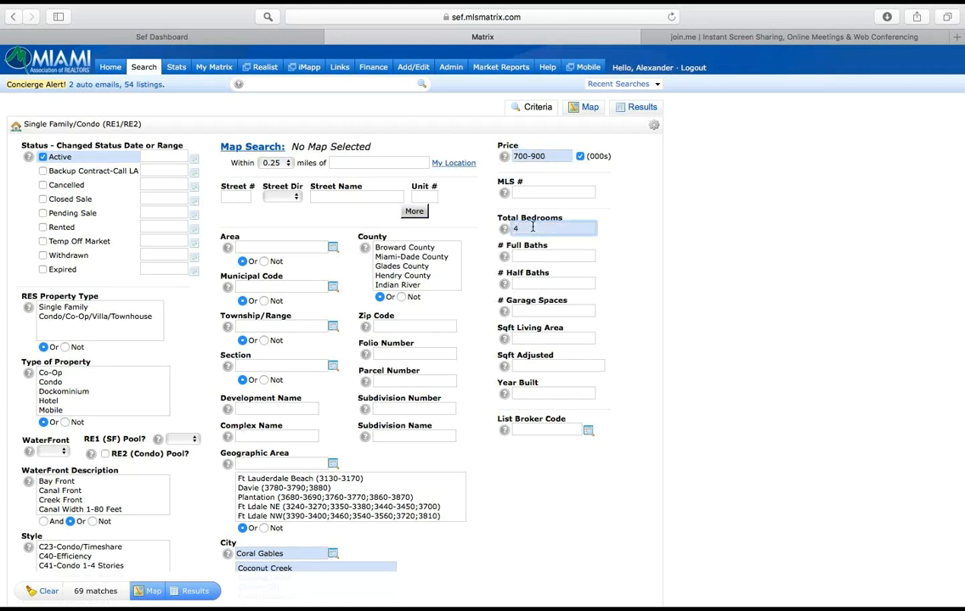
click(536, 256)
text(3)
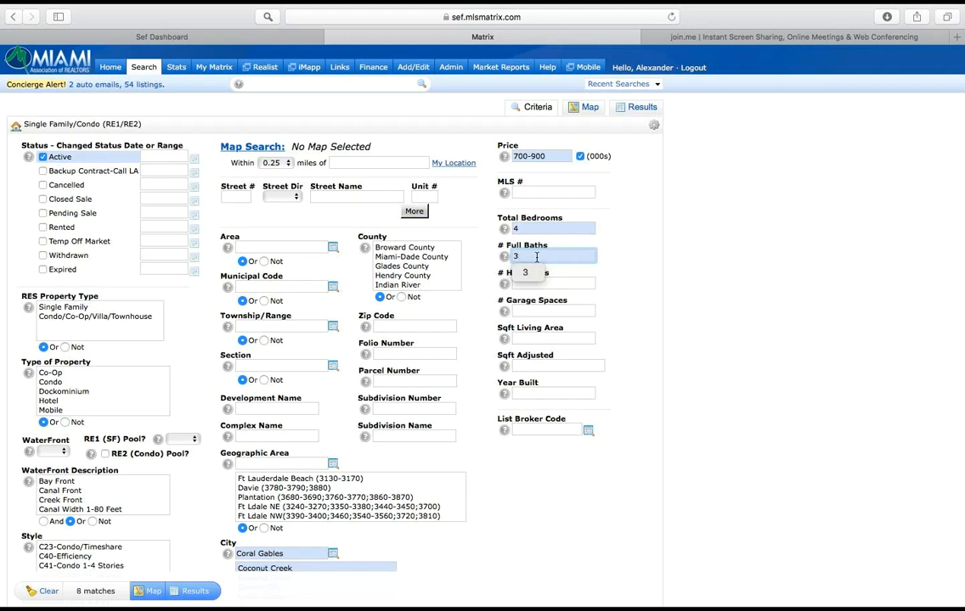
Step: Display the matching listings and start a new auto email from this search
click(193, 592)
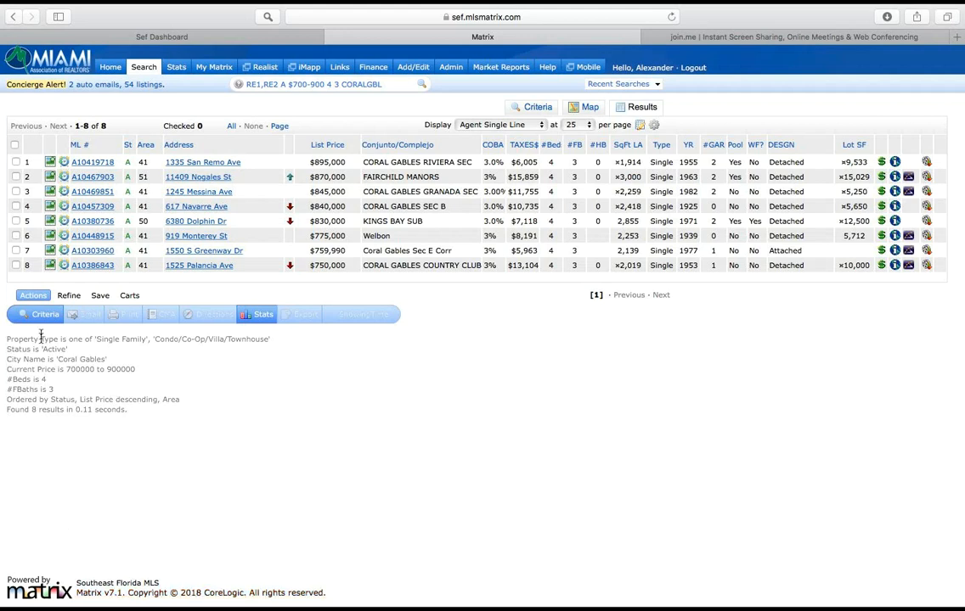
click(100, 296)
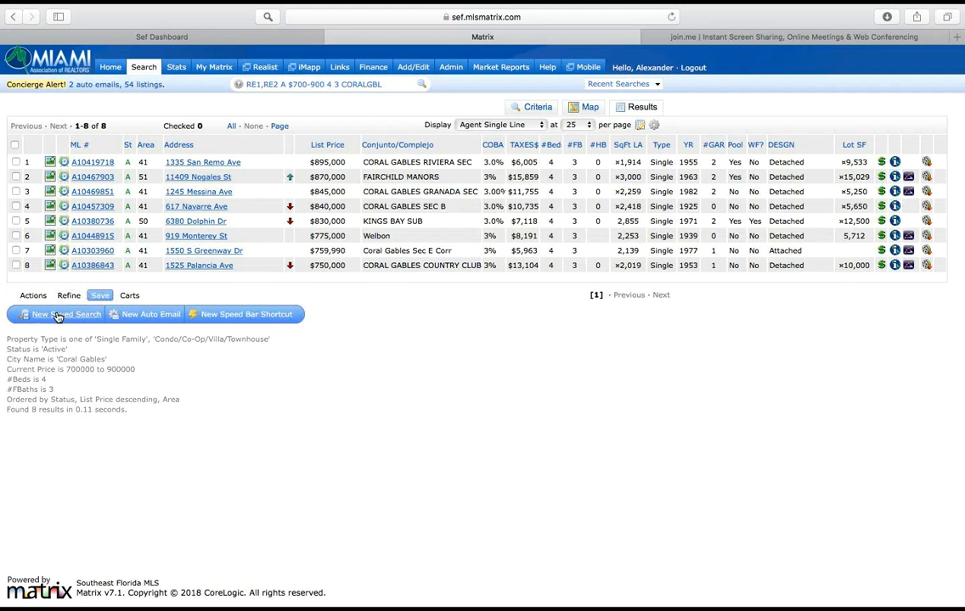
click(143, 315)
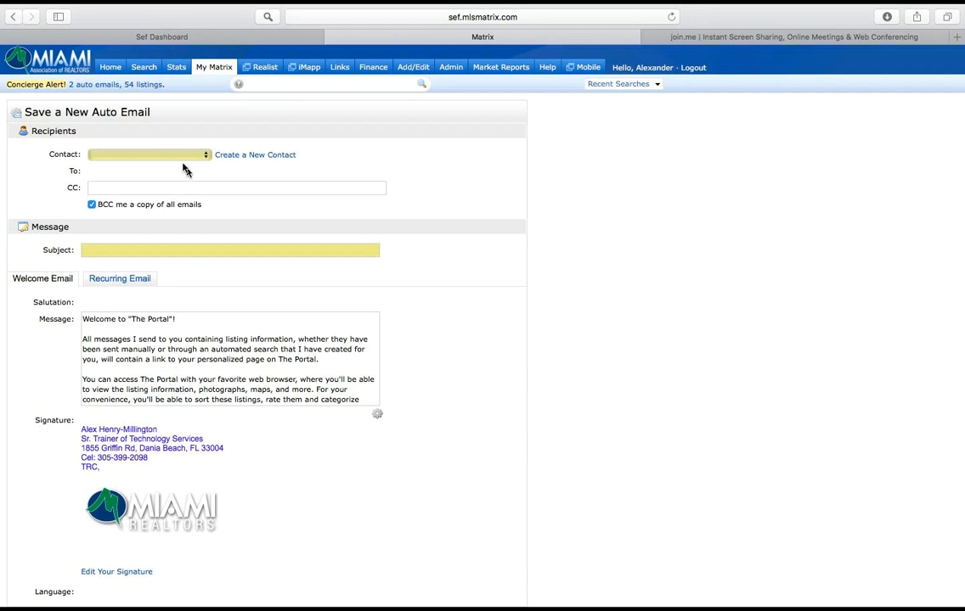
Step: Choose the existing contact as the auto email's recipient and enter the subject "New Awesome Properties!"
click(140, 155)
click(140, 180)
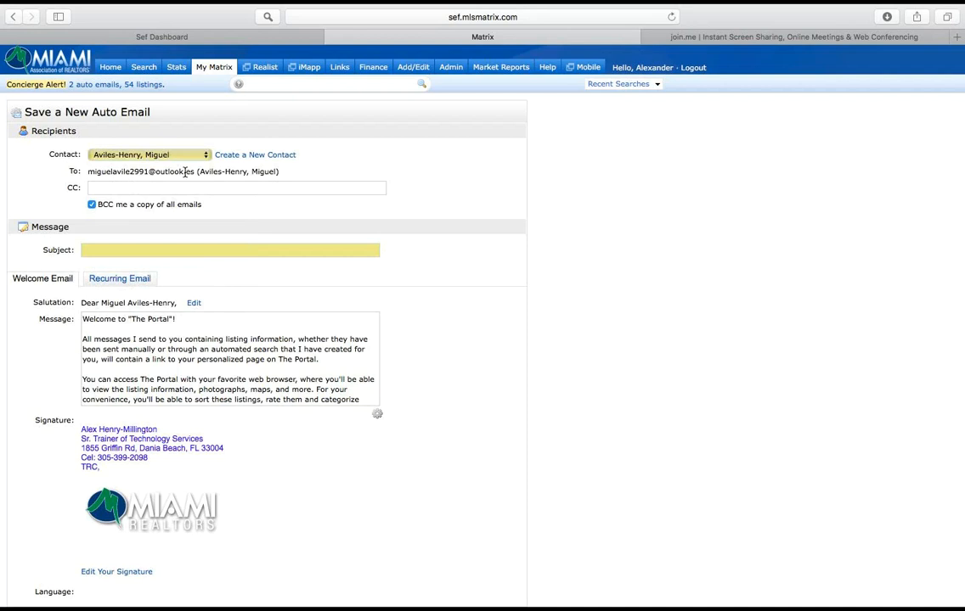
click(96, 254)
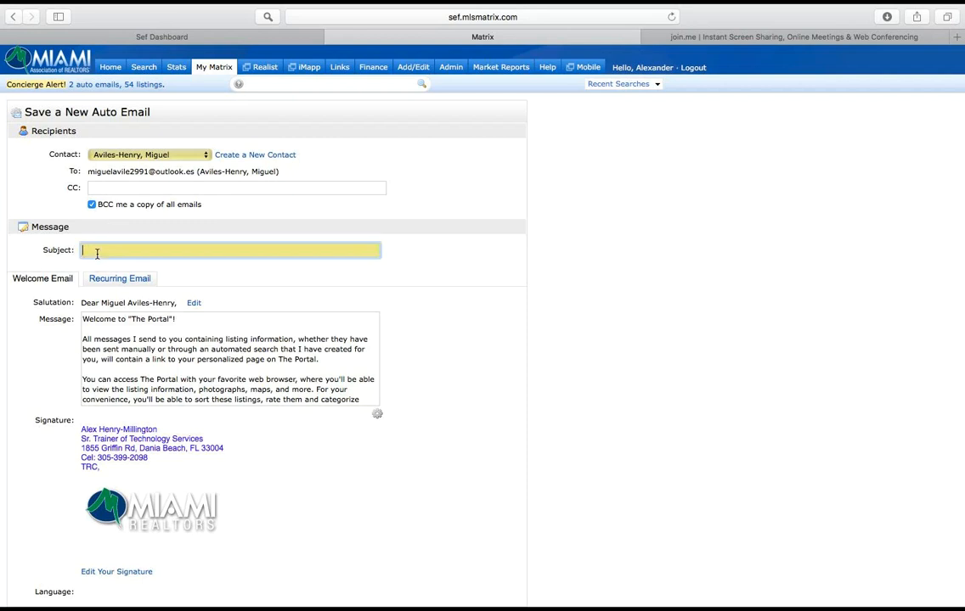
text(New Awesome Properties!)
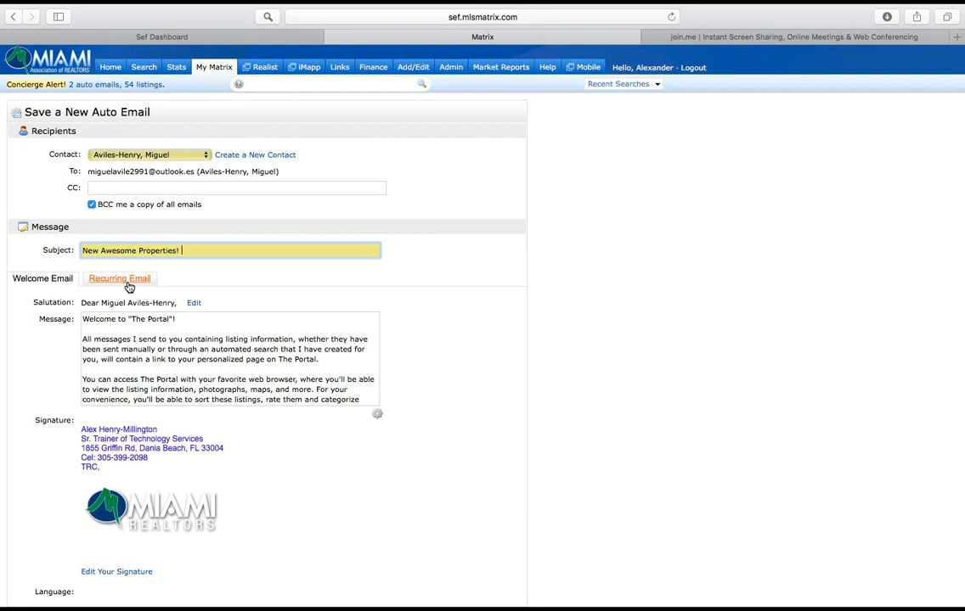
Step: Turn concierge mode on and back off in the auto email's settings to compare the scheduling options
scroll(128, 287, down, 4)
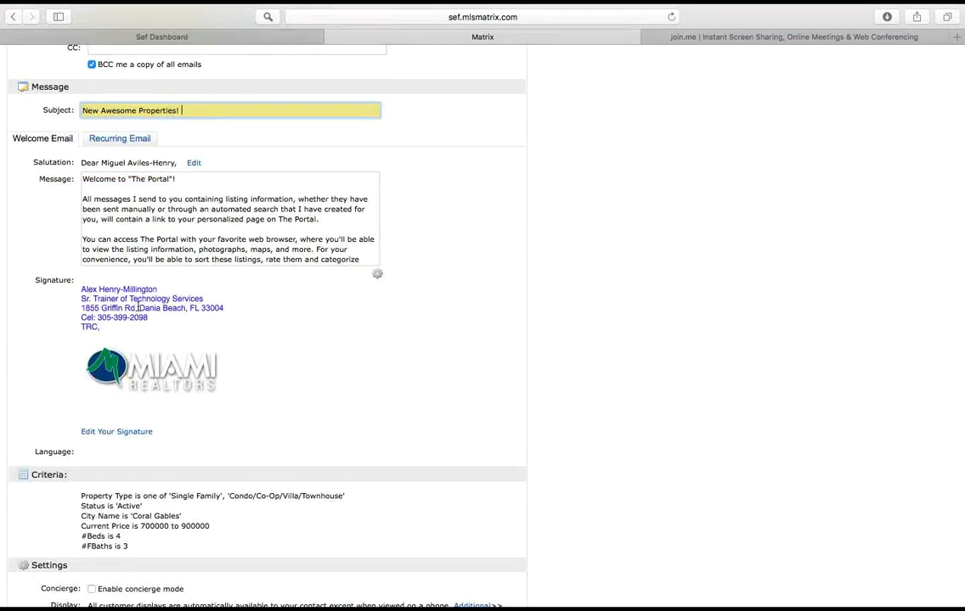
scroll(138, 306, down, 6)
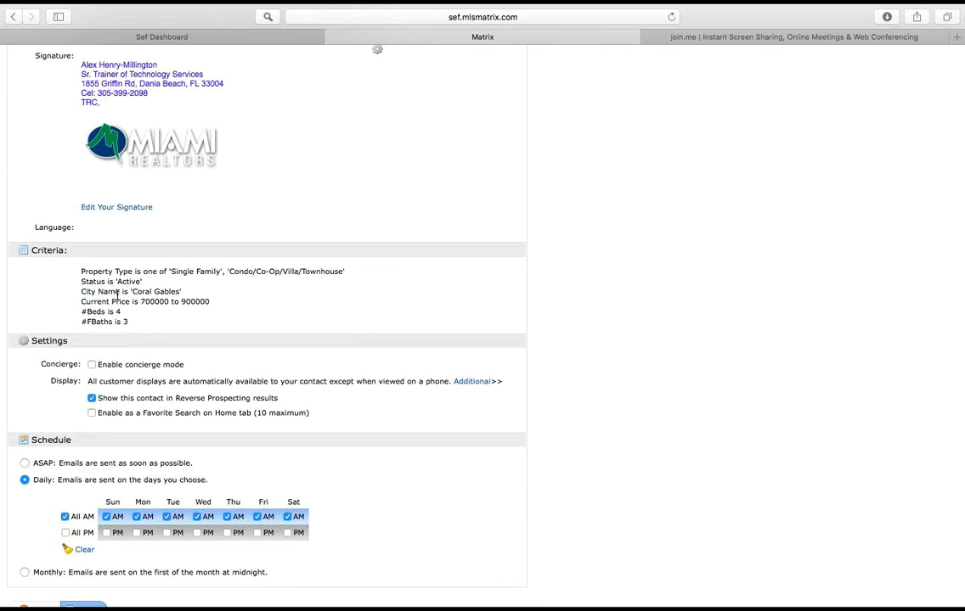
scroll(117, 293, down, 2)
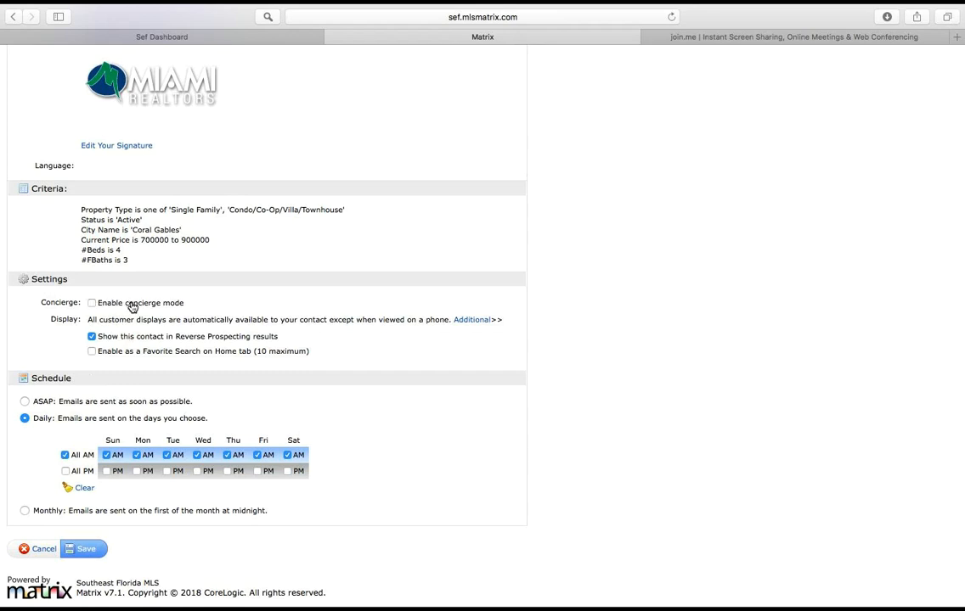
click(92, 304)
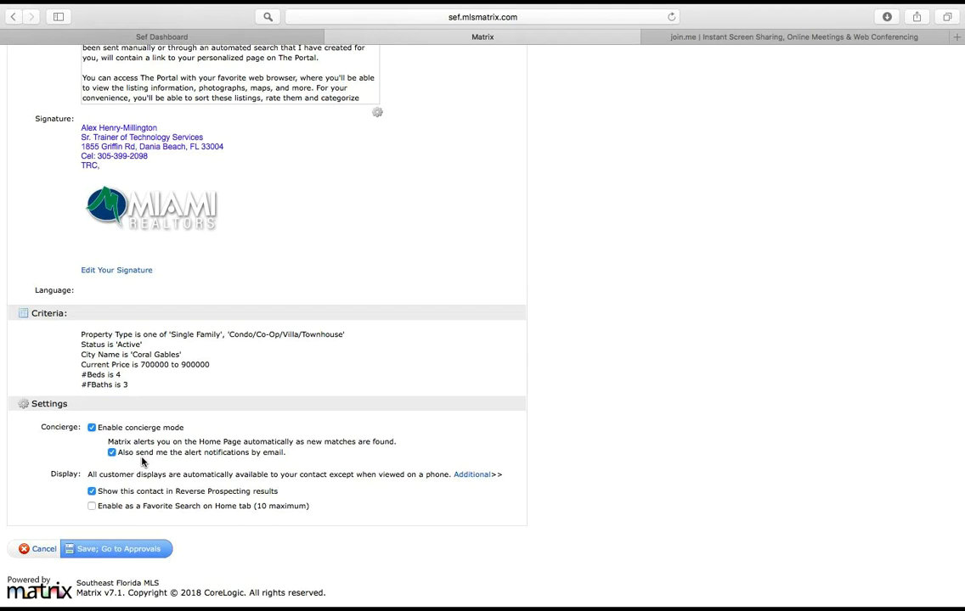
click(91, 427)
scroll(94, 429, down, 2)
scroll(95, 433, down, 2)
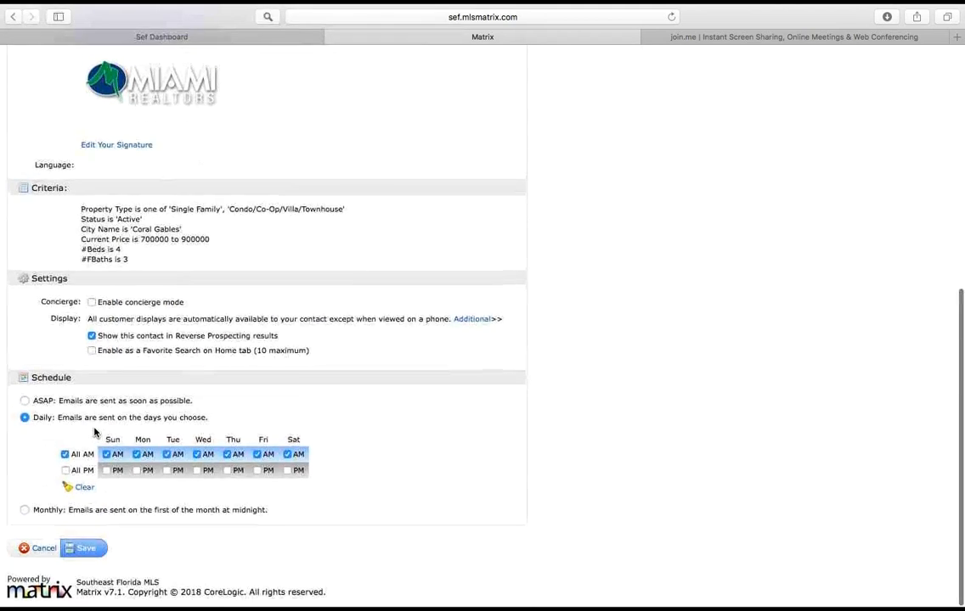
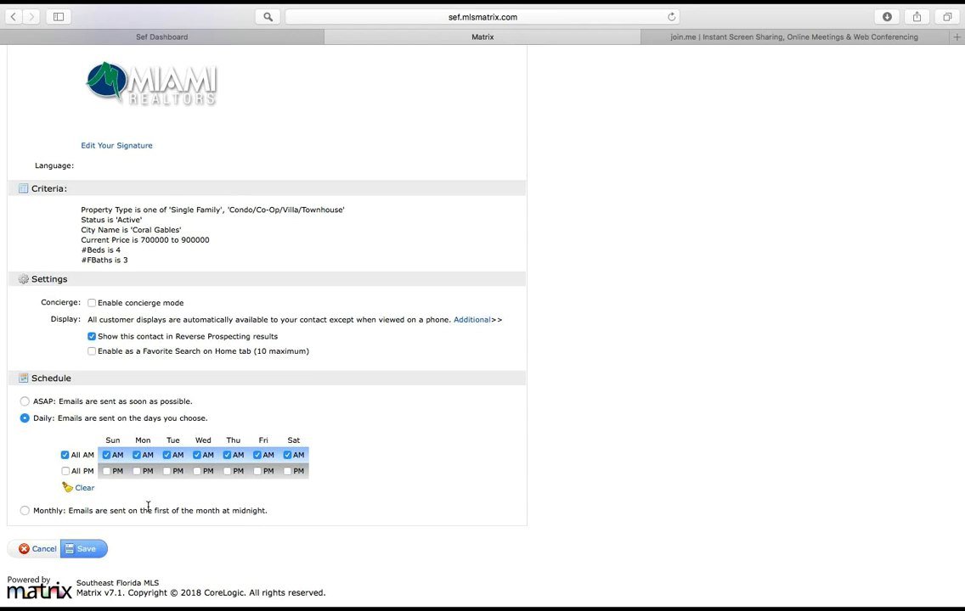
Step: Leave the new auto email unsaved, view the existing auto emails with Future Homes selected, and return to the home page
scroll(148, 507, up, 10)
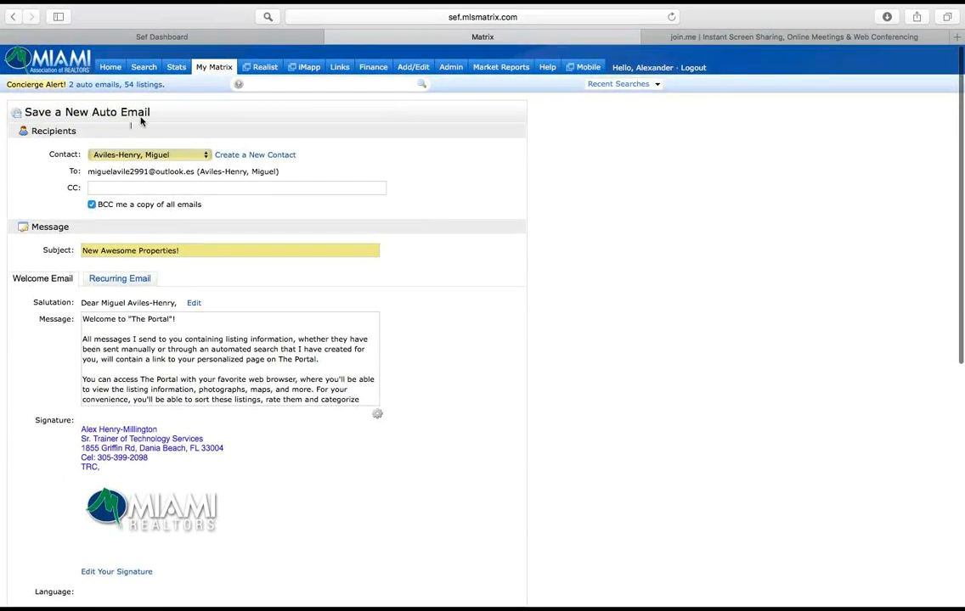
click(111, 71)
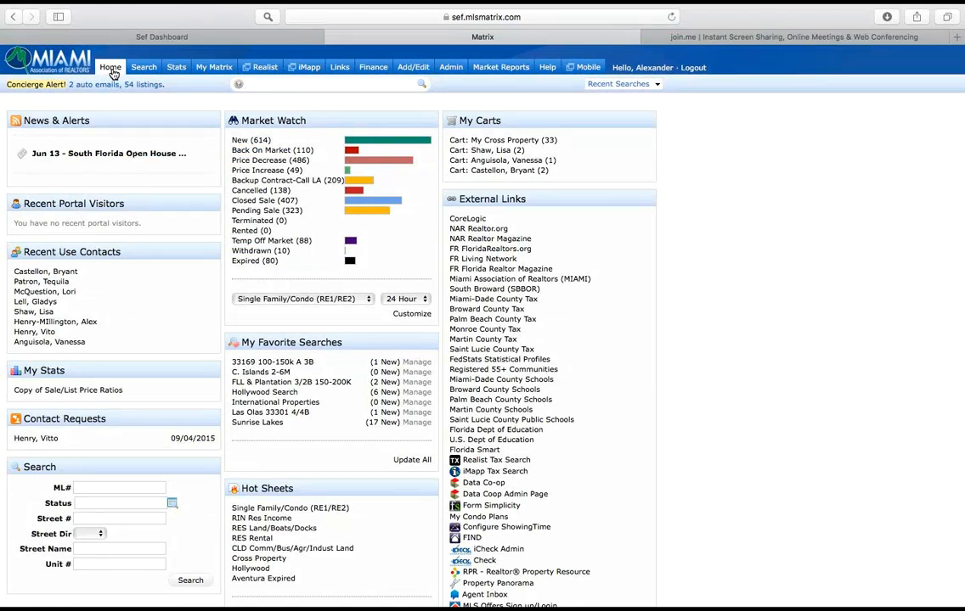
mouse_move(213, 71)
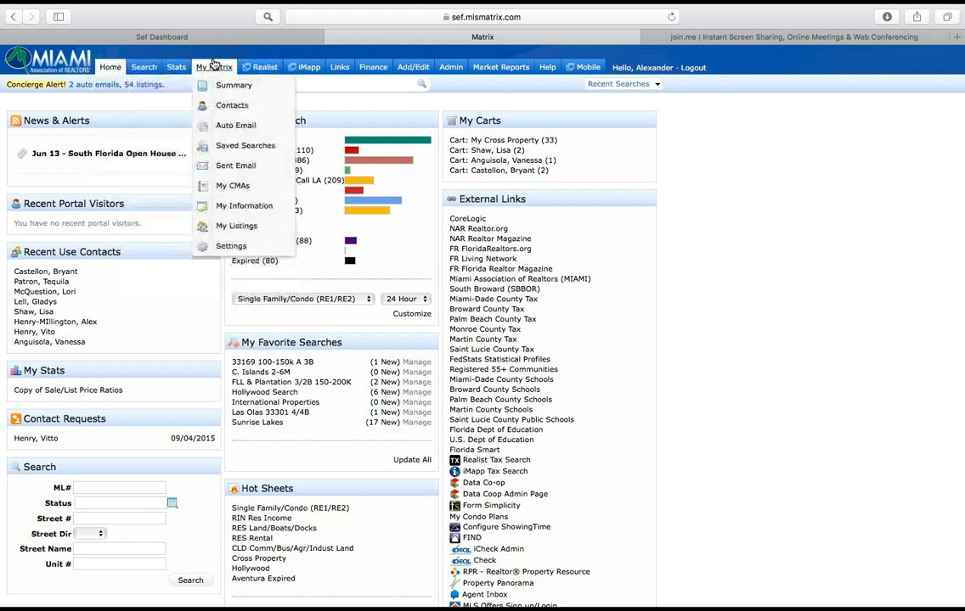
click(234, 127)
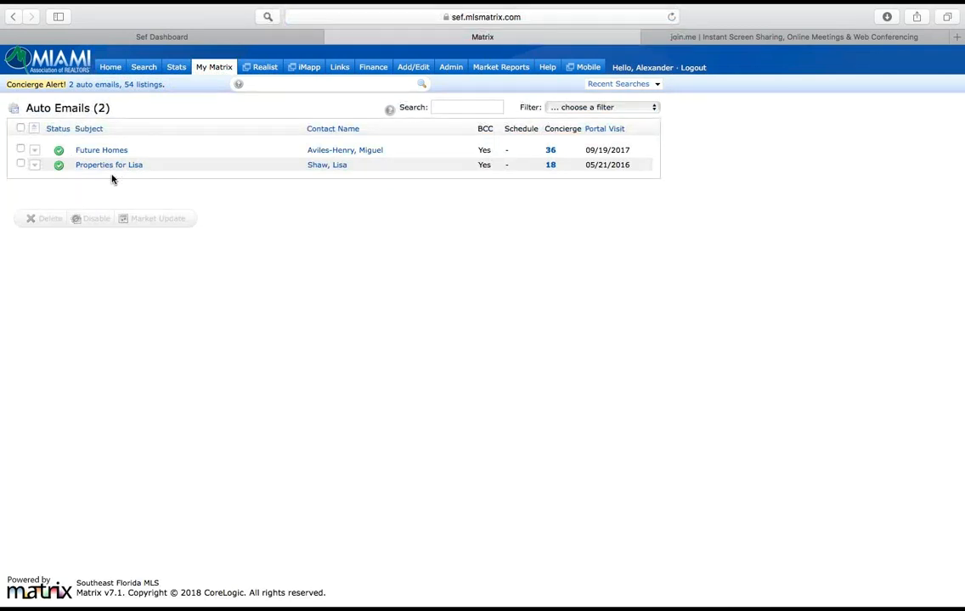
click(21, 149)
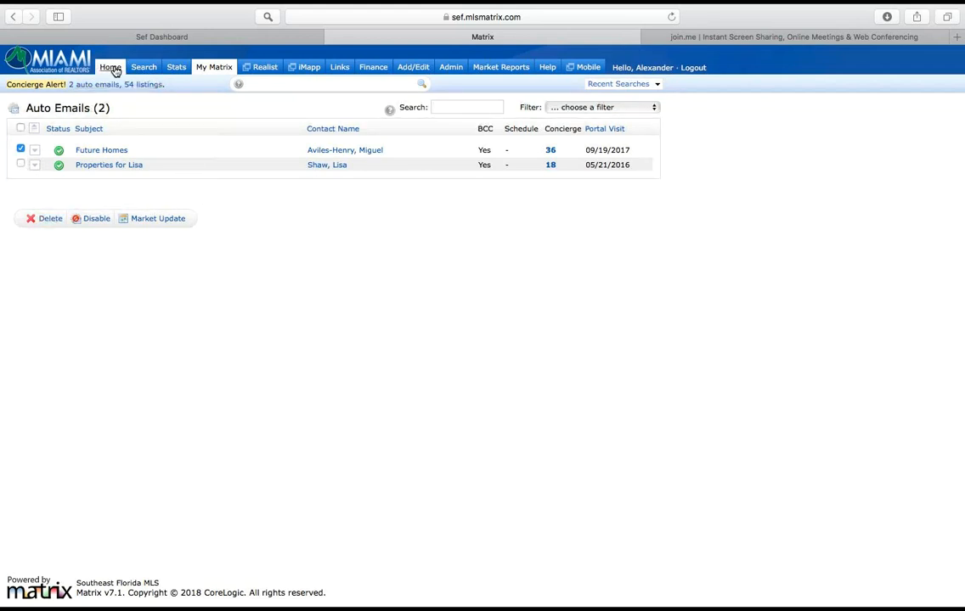
click(111, 68)
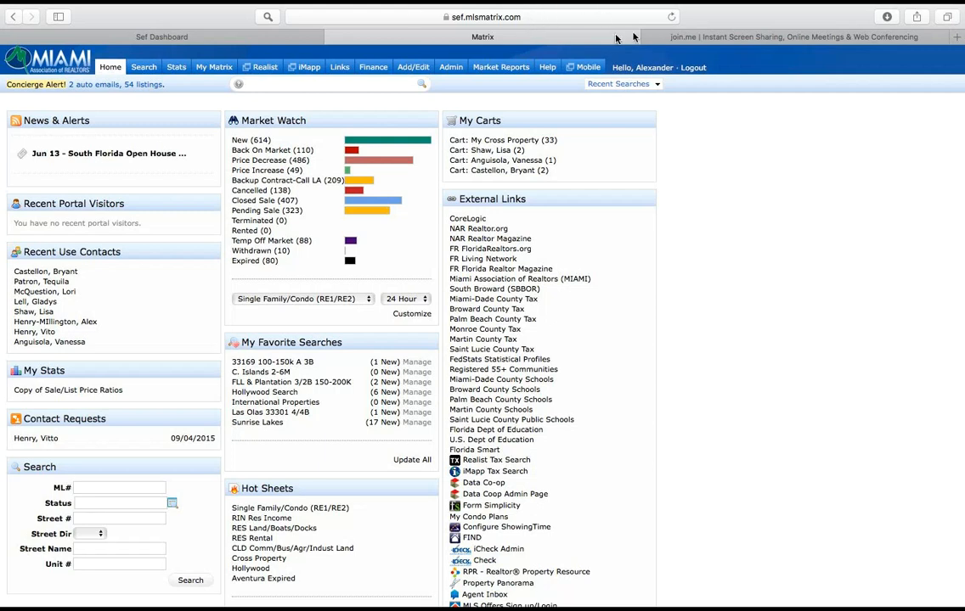
Step: Look up the wild card search symbols in the Matrix training guides and return to the home page
click(548, 68)
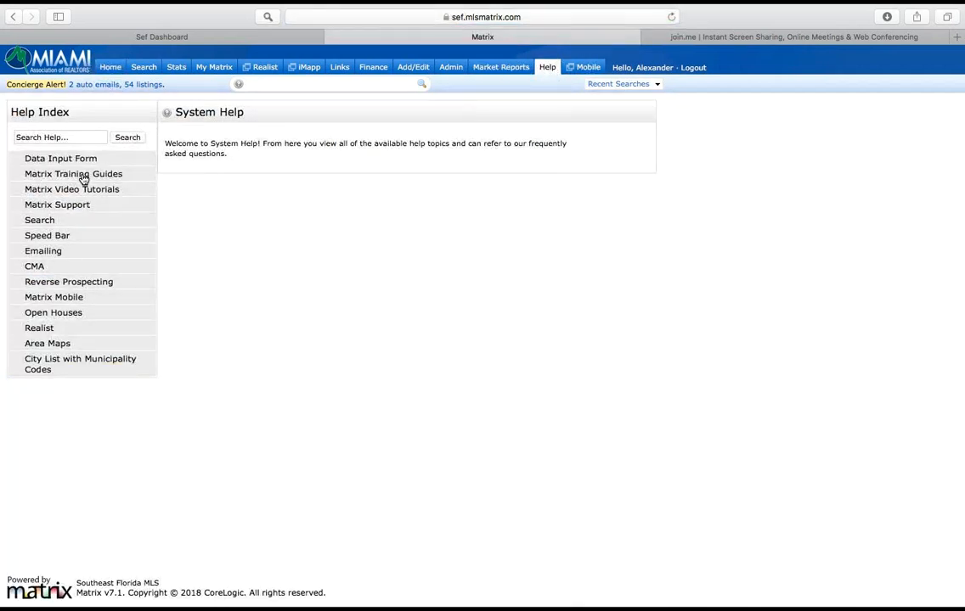
click(83, 176)
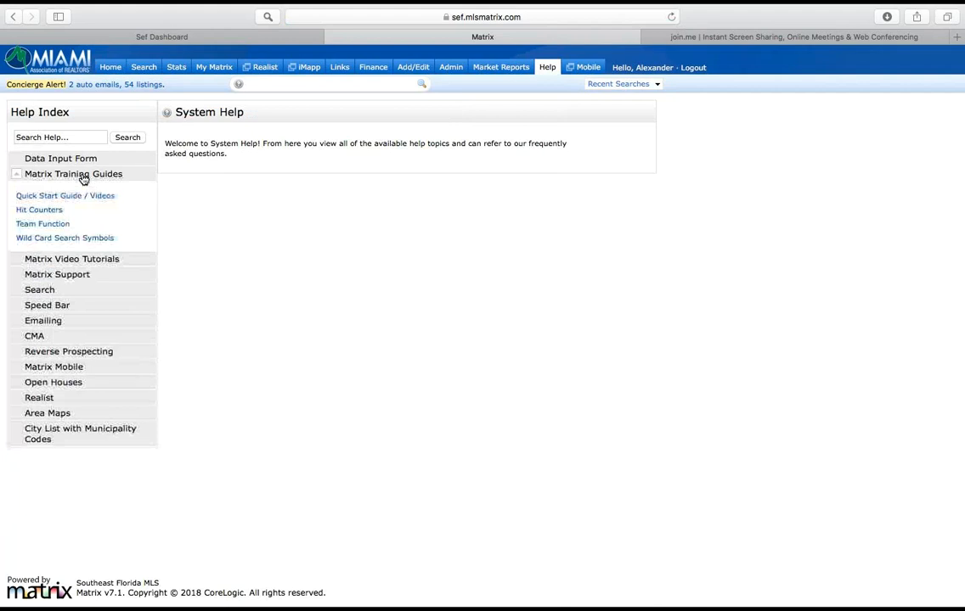
click(60, 240)
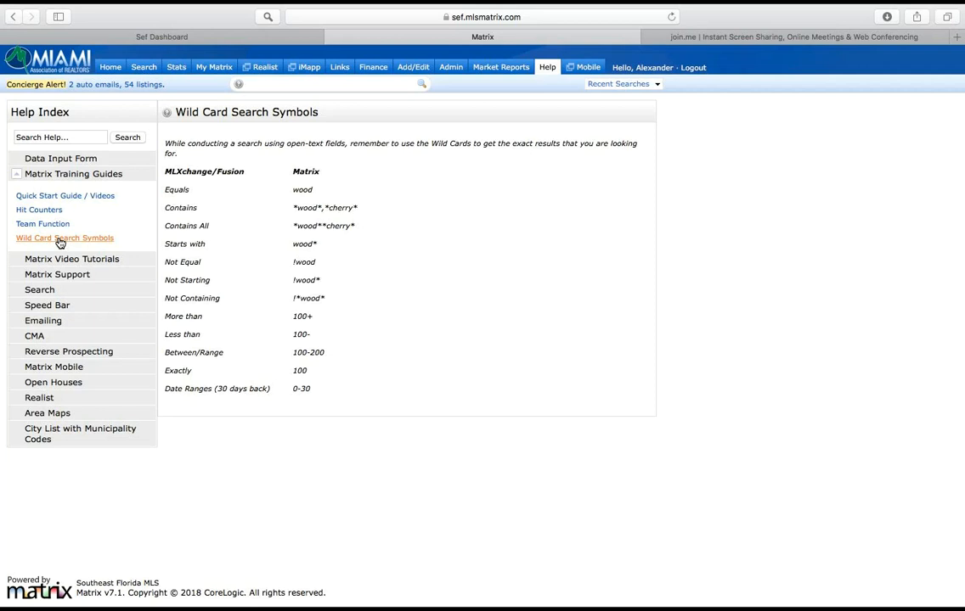
click(110, 68)
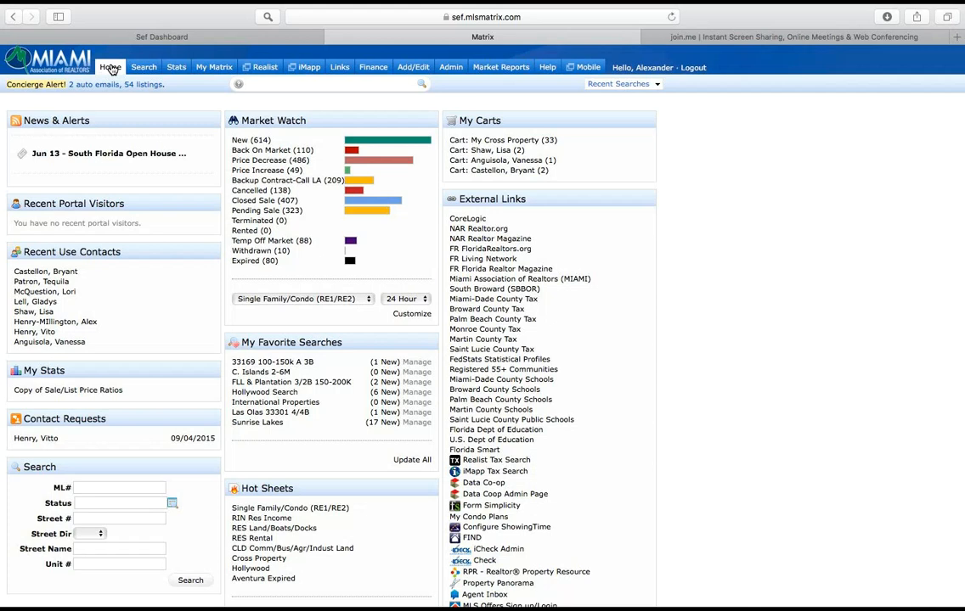
Step: Open the portal notification settings and enable immediate email notification for when a contact visits the portal
mouse_move(224, 68)
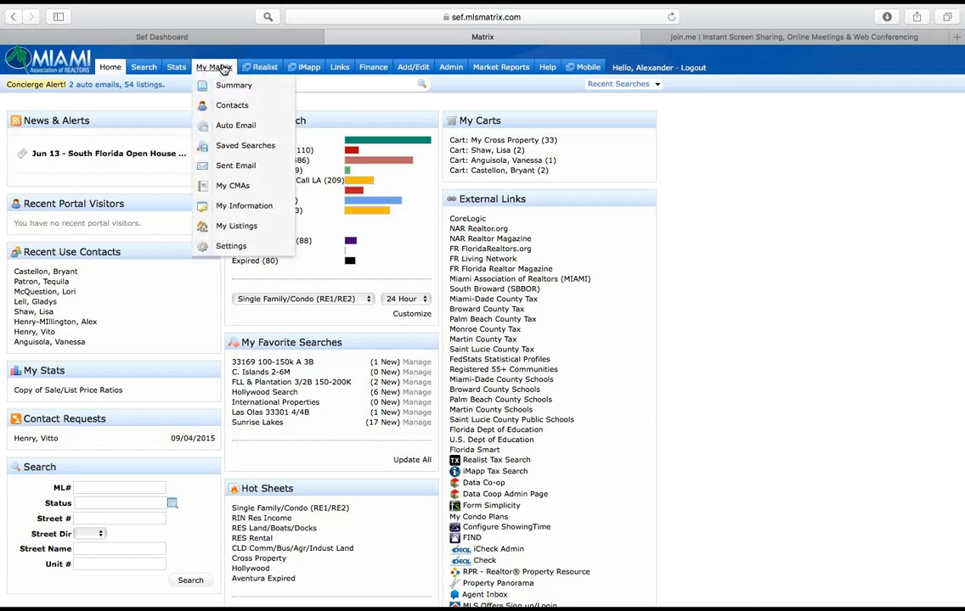
click(228, 247)
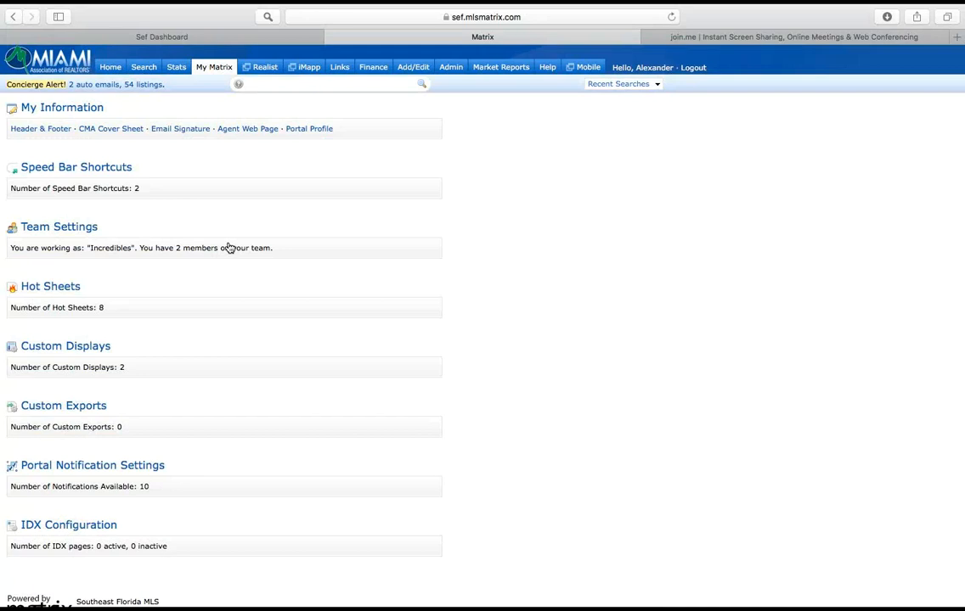
scroll(177, 311, down, 2)
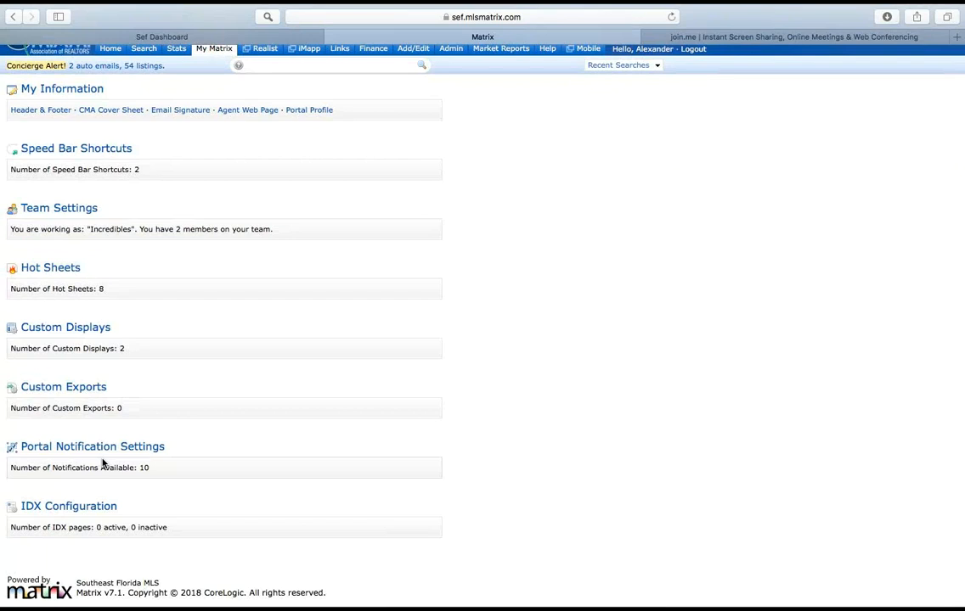
click(100, 450)
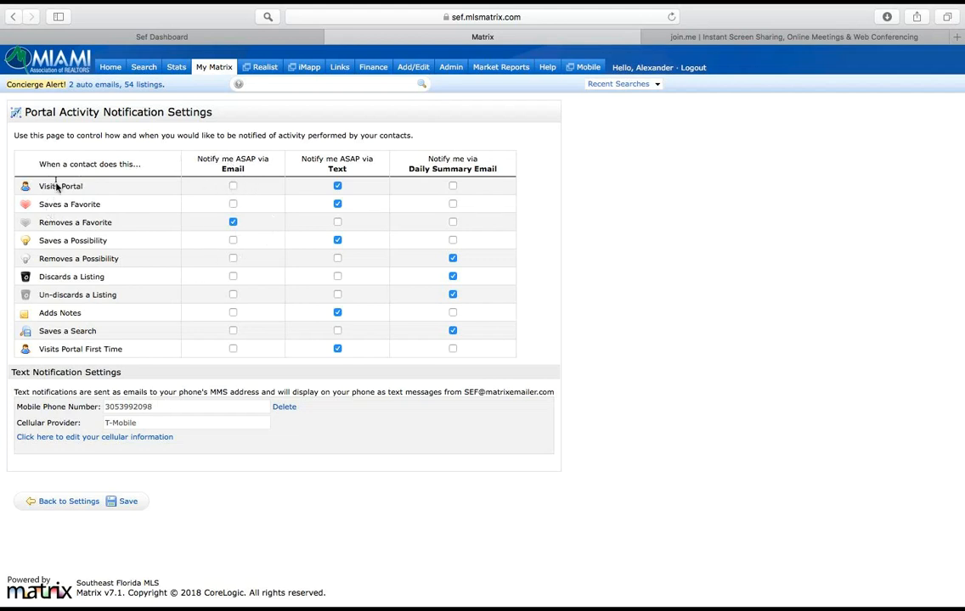
click(232, 187)
Step: Open the text notifications' cellular information for editing, then return to the home page without saving
double_click(182, 410)
click(165, 423)
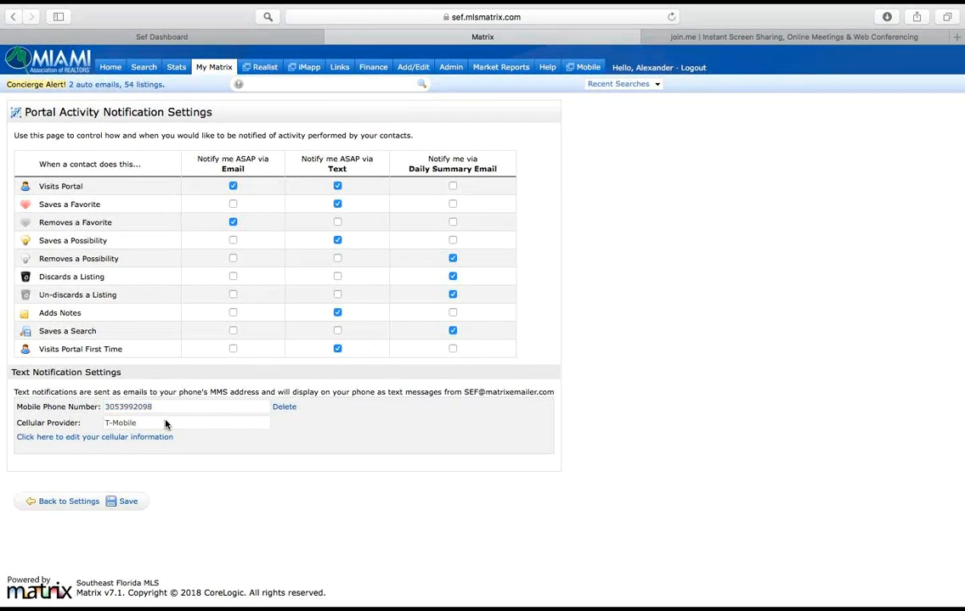
click(106, 438)
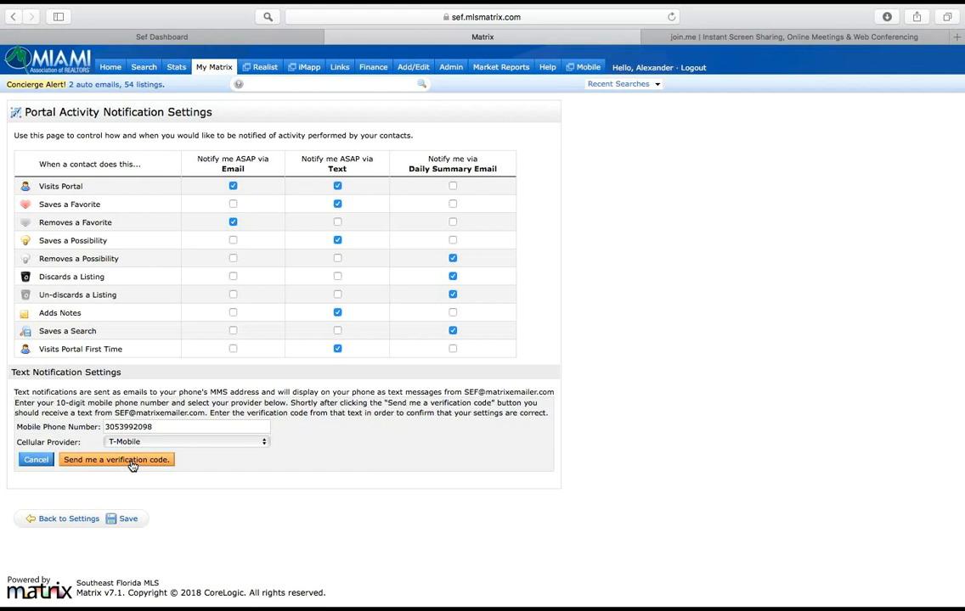
click(115, 68)
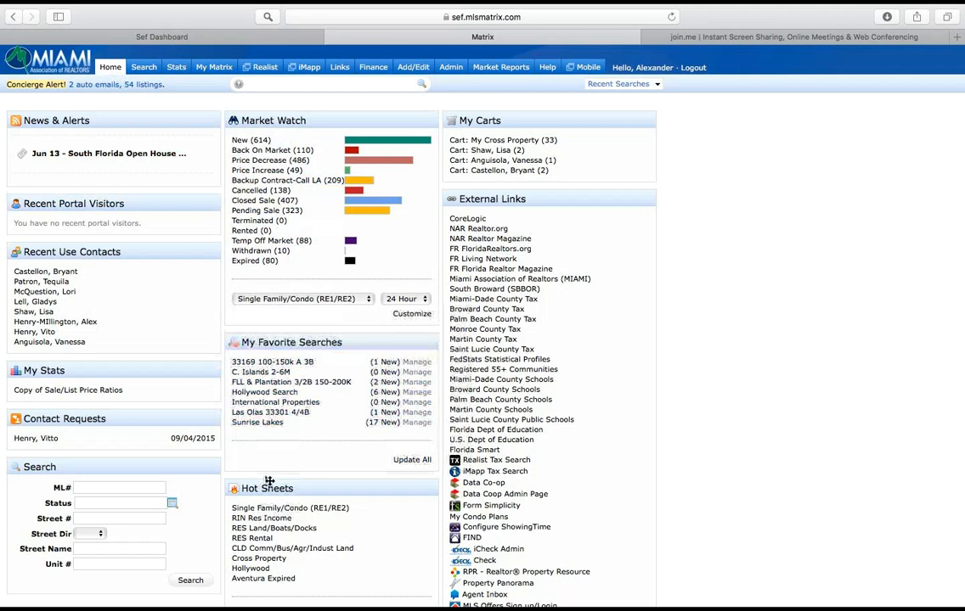
Step: Move the Hot Sheets widget above My Carts on the home page and open its customization
drag(275, 488, 503, 109)
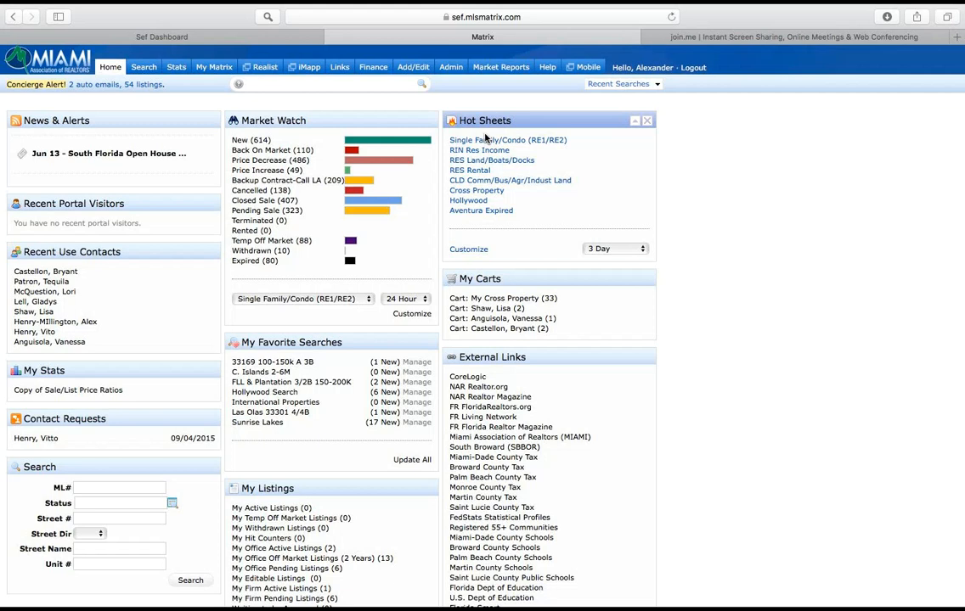
click(469, 251)
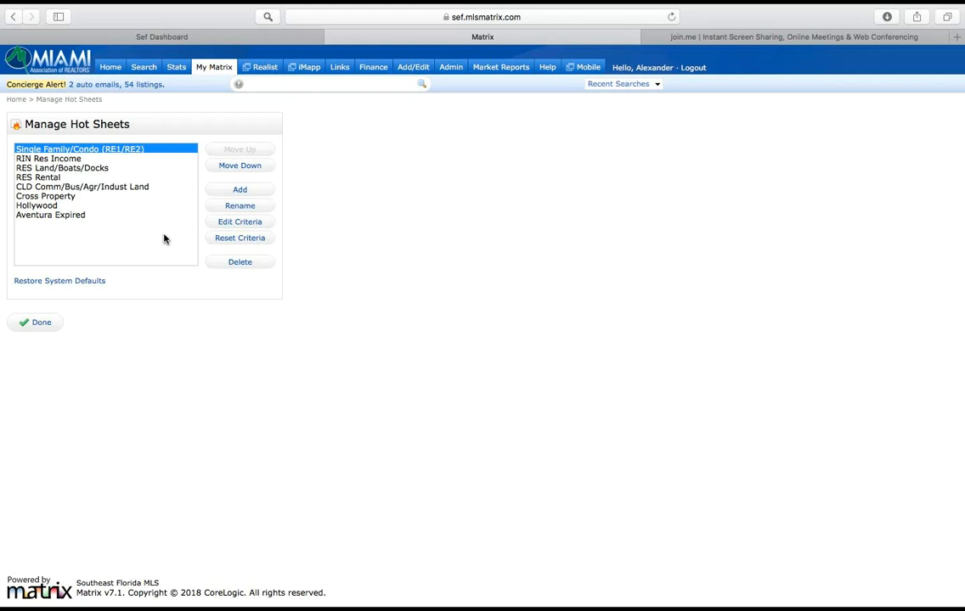
Step: Add a hot sheet of type Single Family/Condo (RE1/RE2) named "Coral Gables Expired"
click(240, 191)
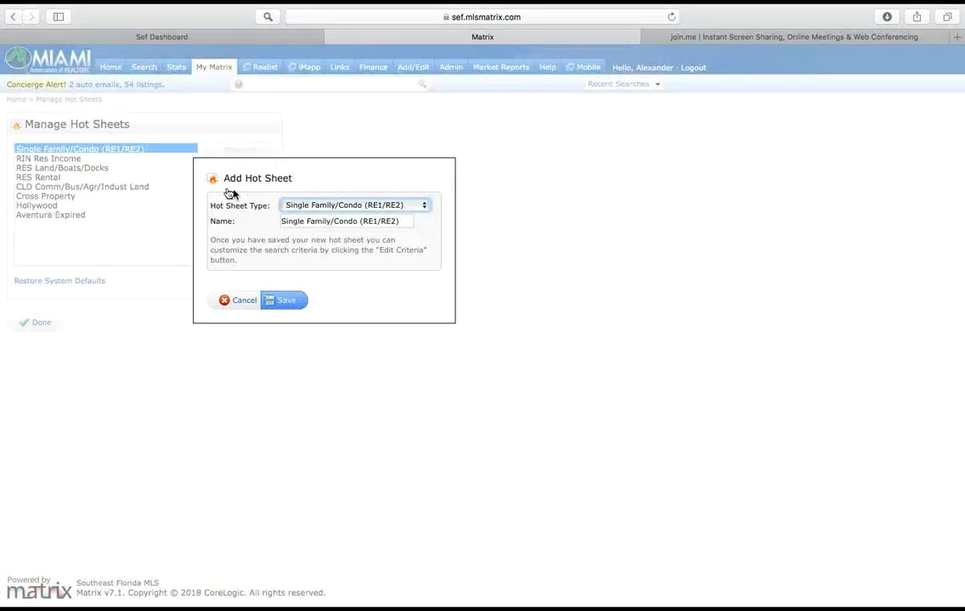
click(323, 206)
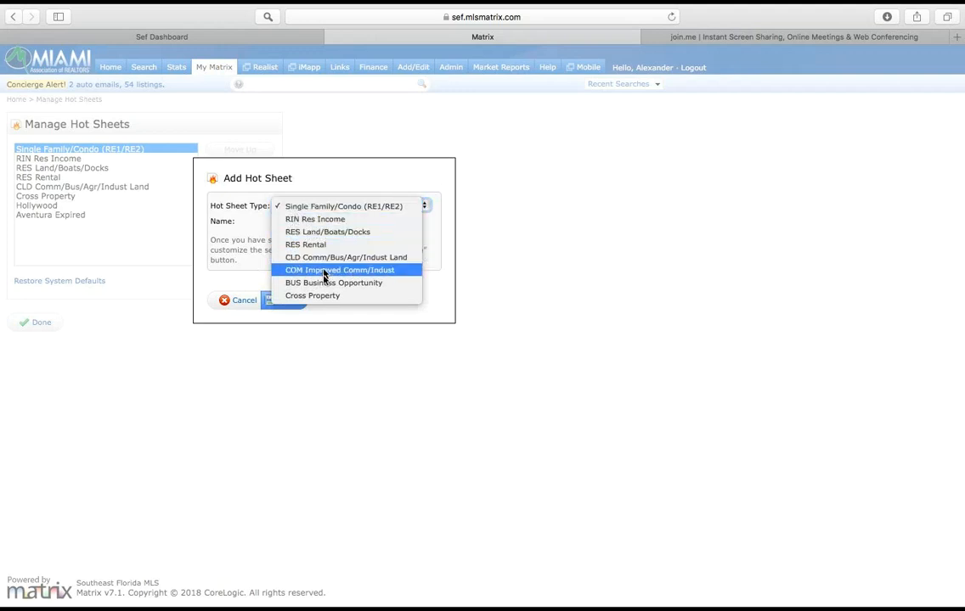
click(329, 208)
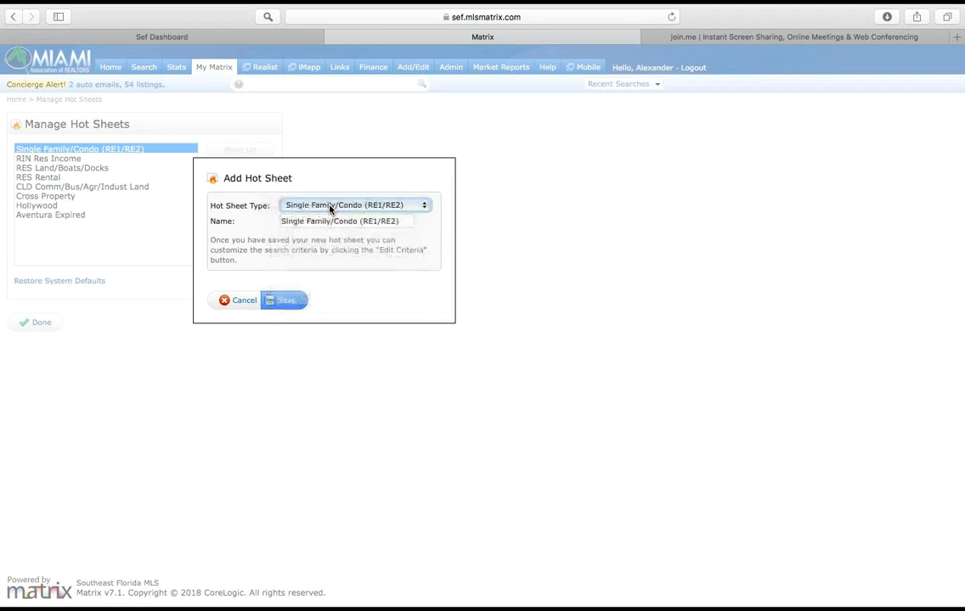
drag(405, 221, 276, 209)
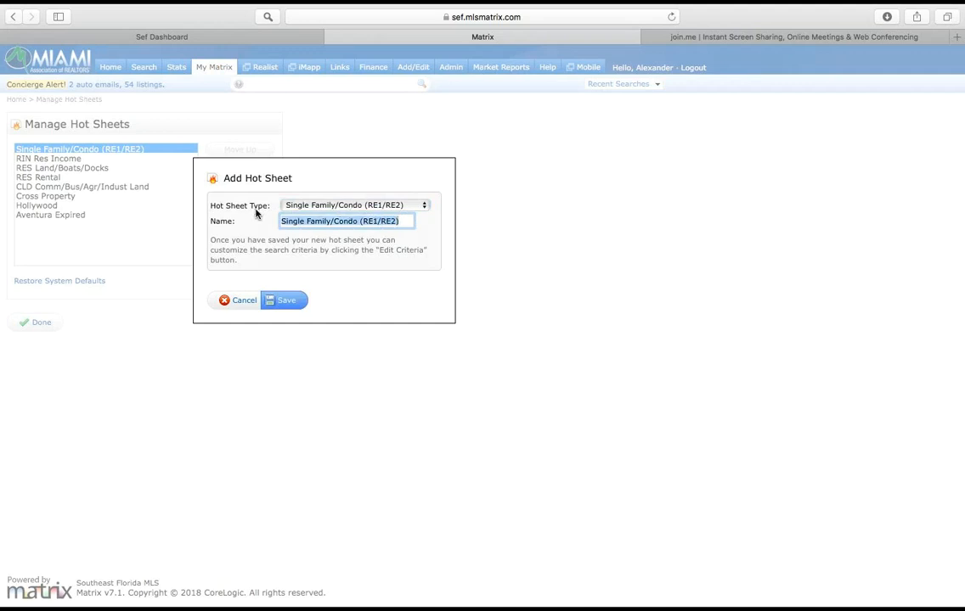
text(Cora)
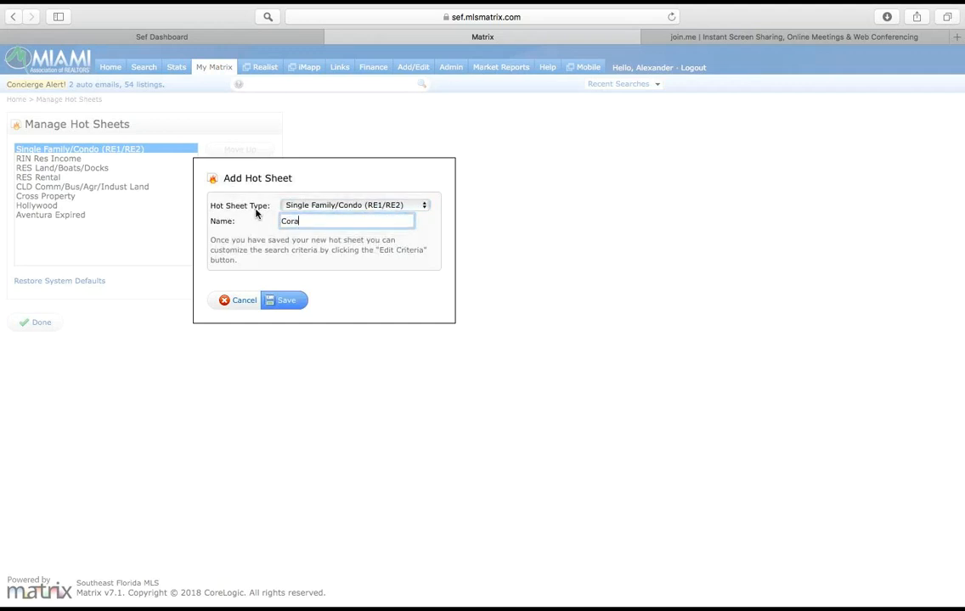
text(l Gables Expired)
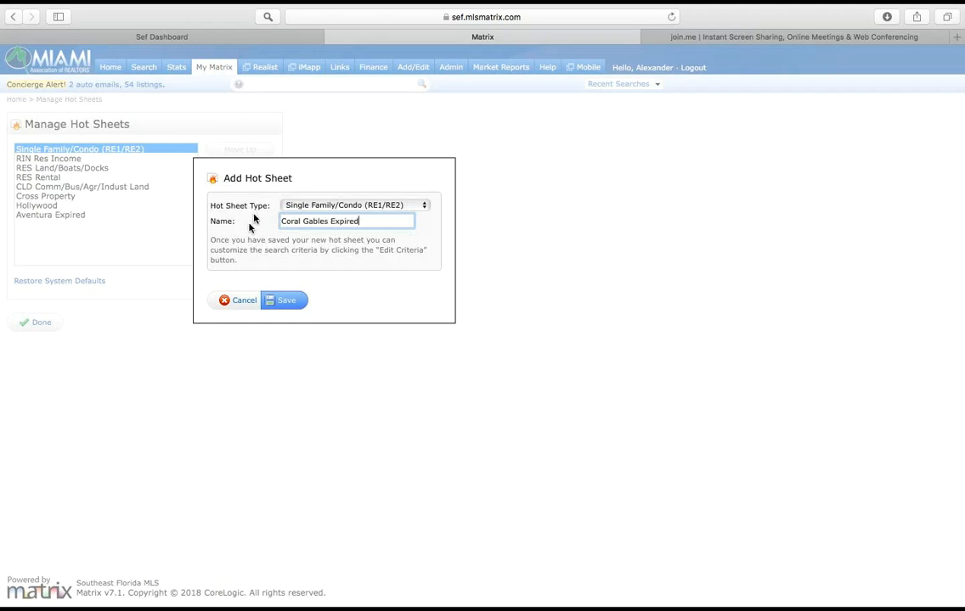
click(286, 302)
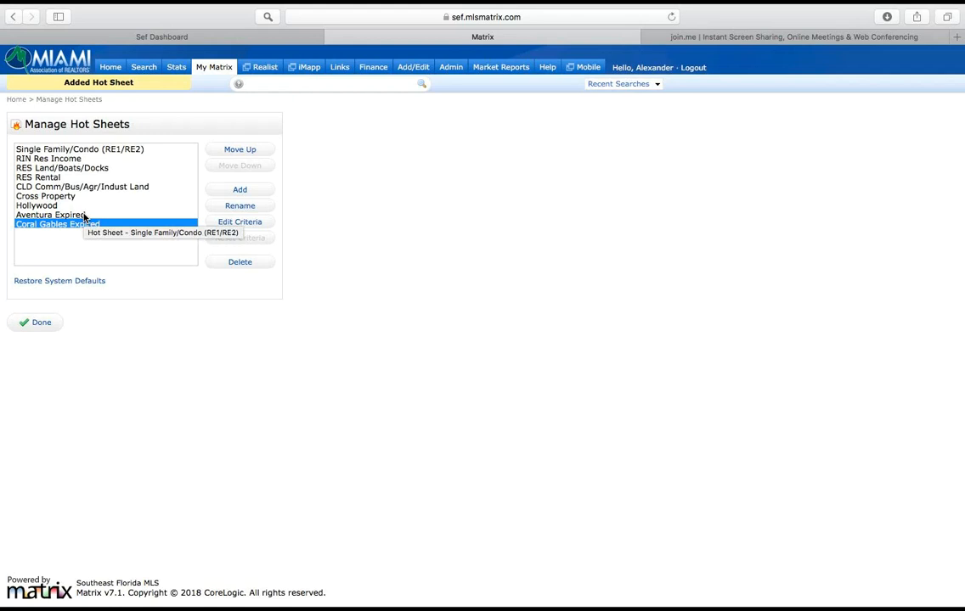
Step: Set the new hot sheet's criteria to Expired, Coral Gables, Single Family and Condo/Co-Op/Villa/Townhouse, then save and finish managing hot sheets
click(237, 224)
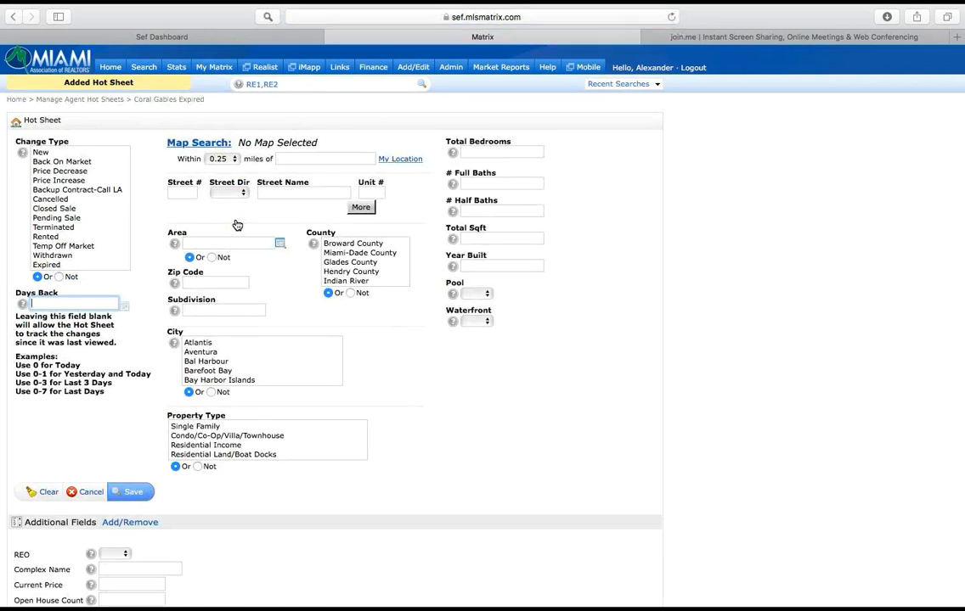
click(47, 265)
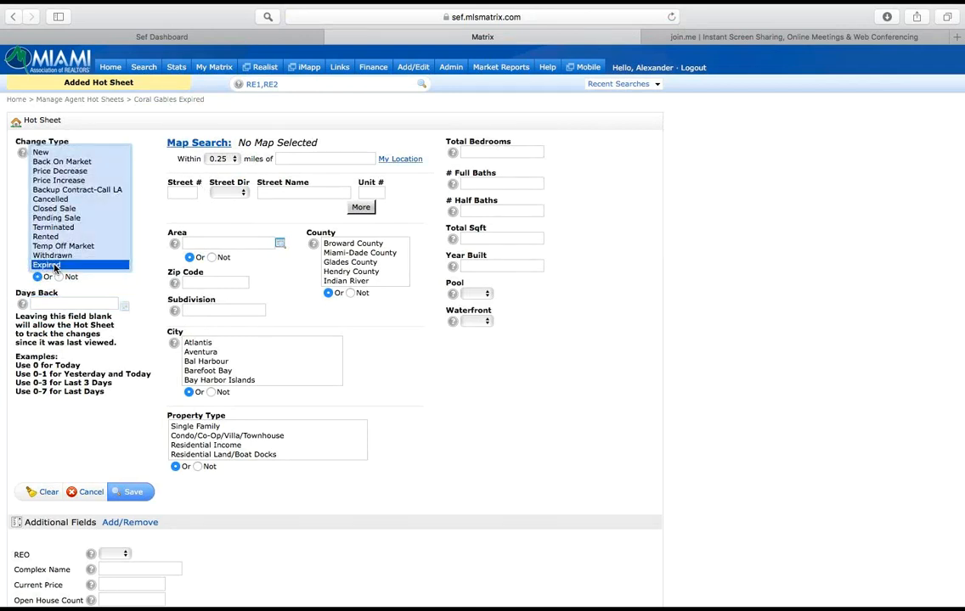
scroll(252, 366, down, 3)
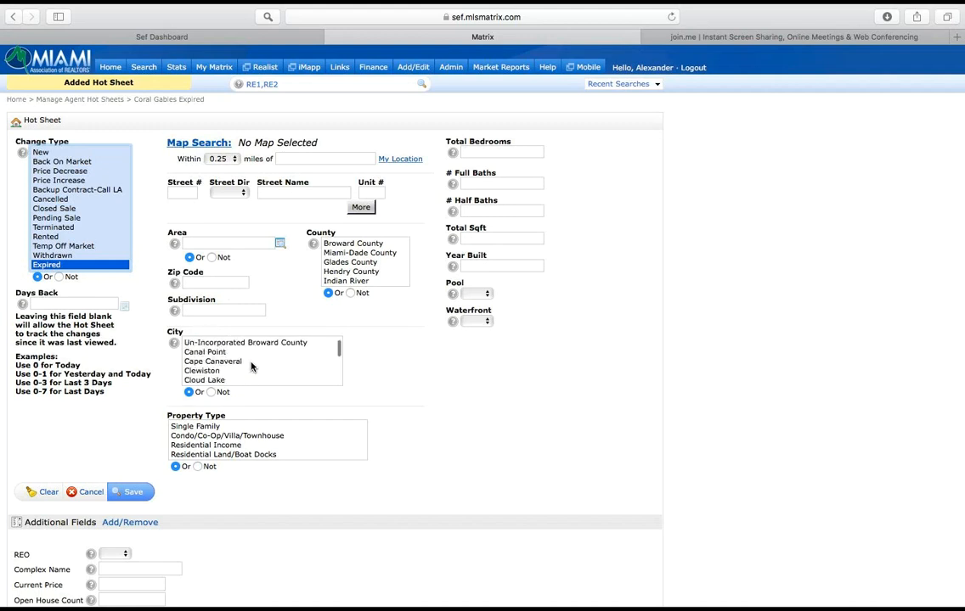
scroll(251, 366, up, 5)
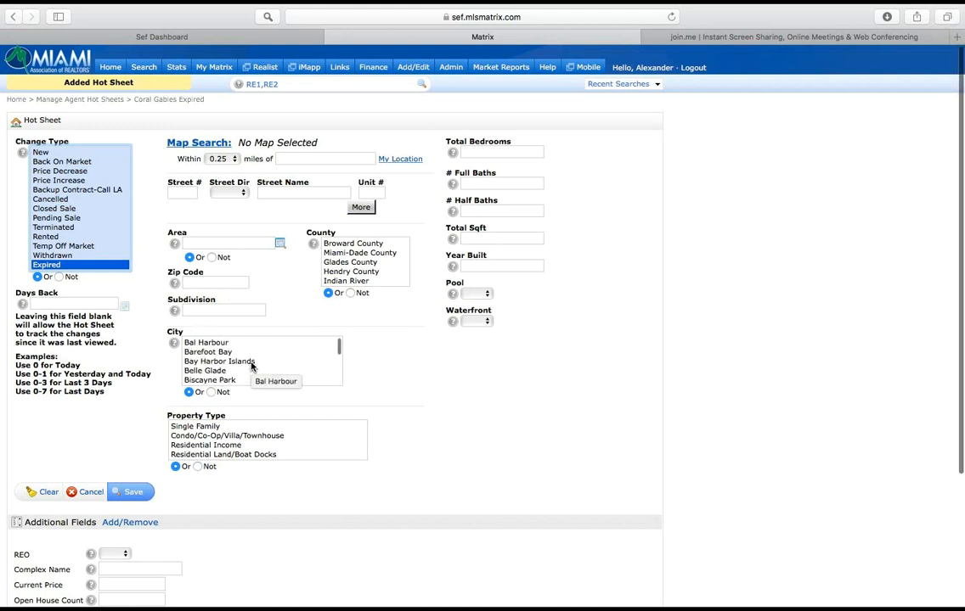
scroll(252, 366, down, 3)
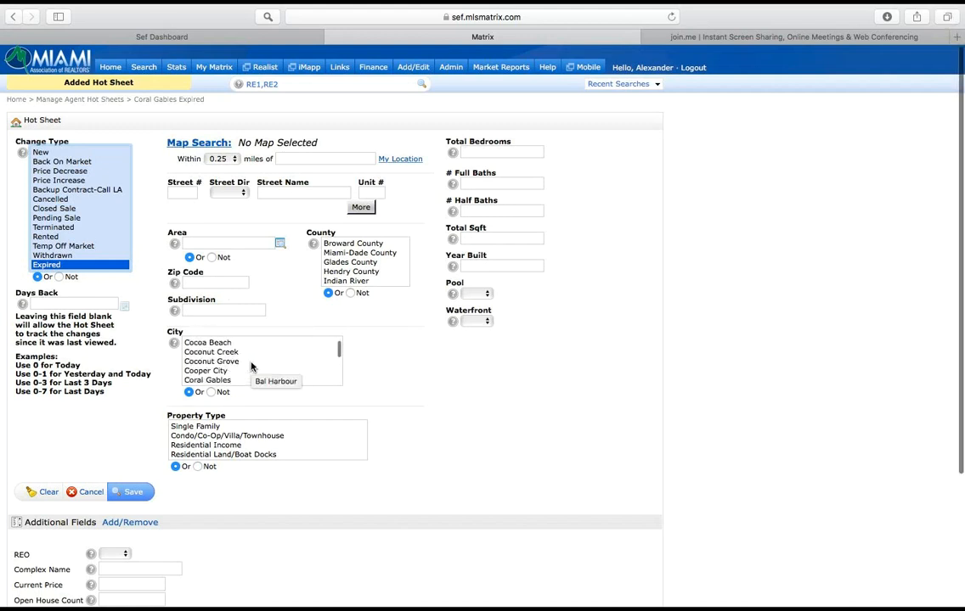
click(224, 380)
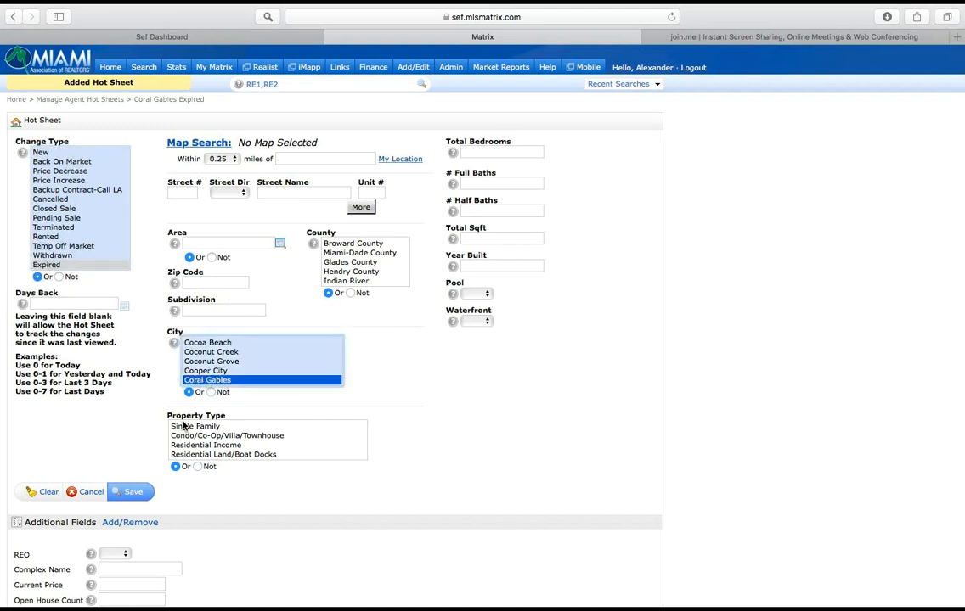
drag(182, 425, 186, 438)
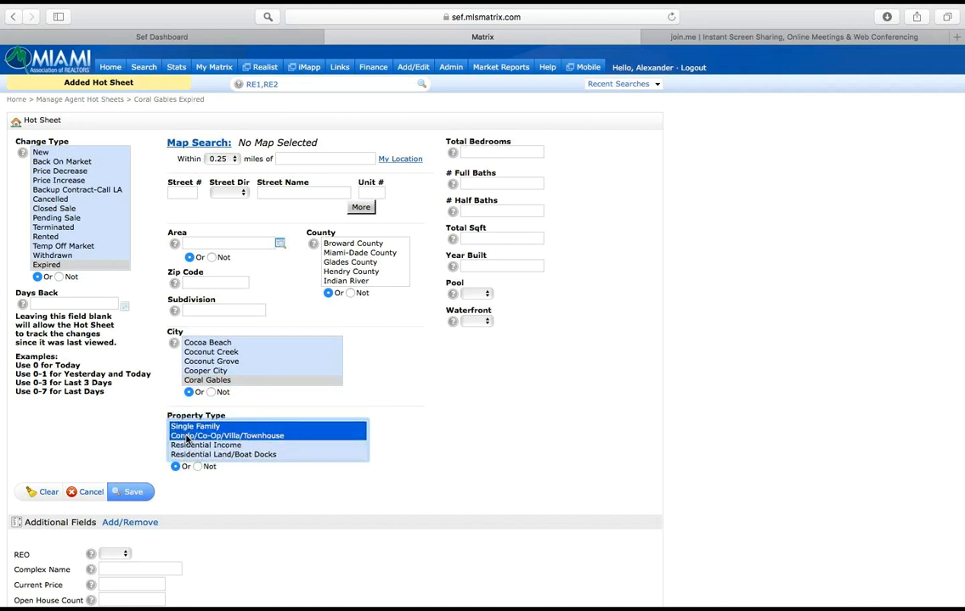
click(129, 492)
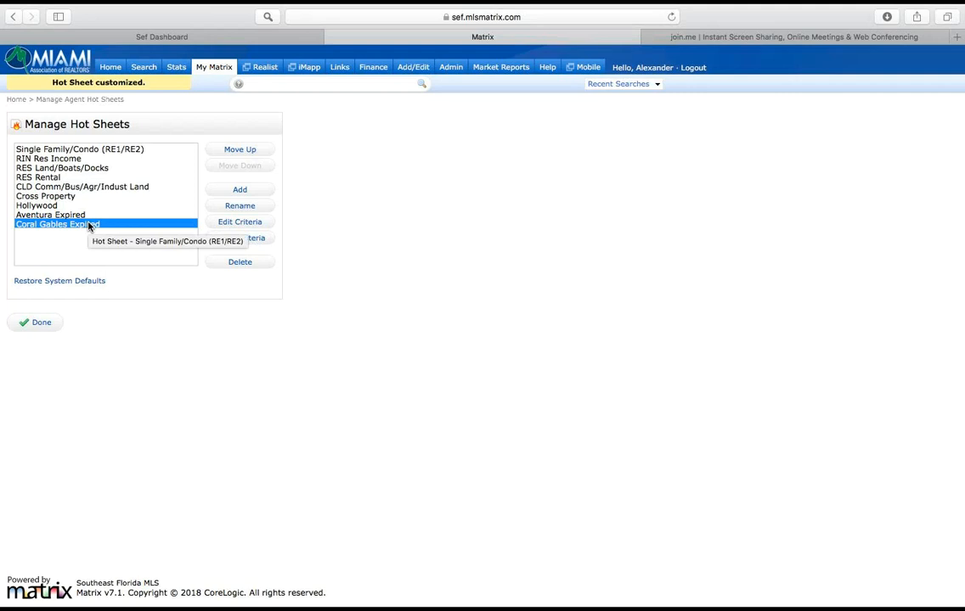
click(42, 327)
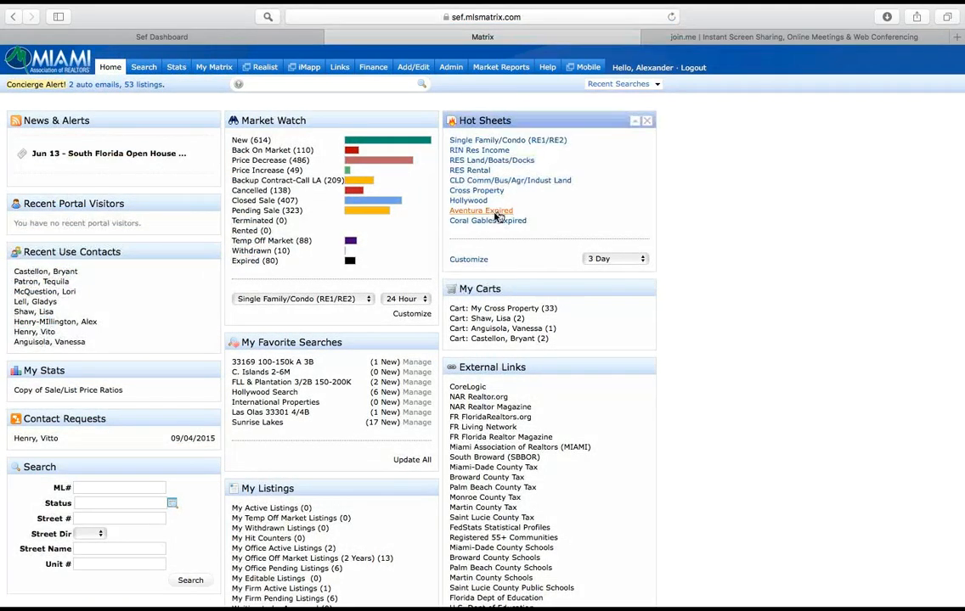
Step: Review the Coral Gables Expired hot sheet for the 3 Day period, then return to the home page
click(599, 259)
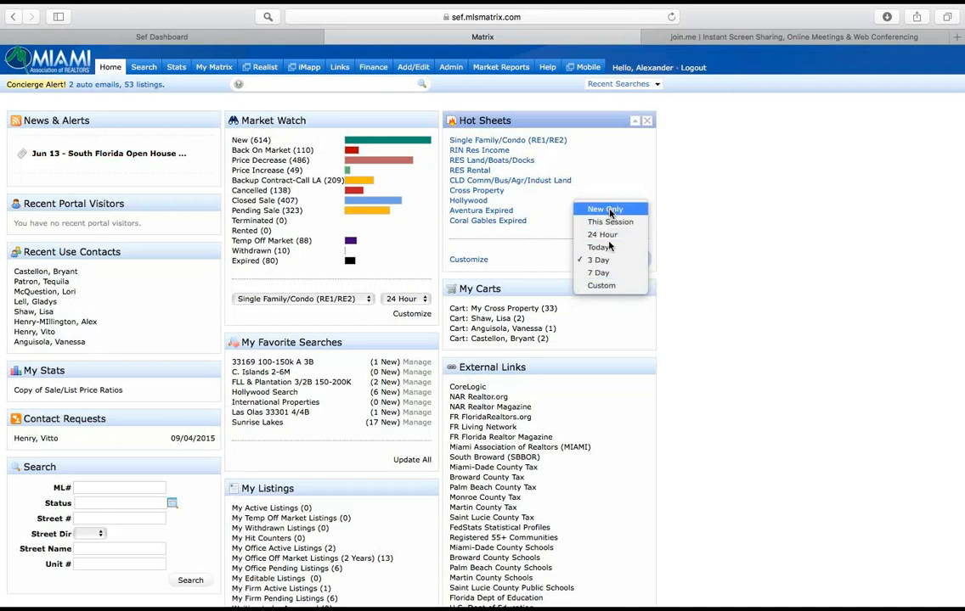
click(603, 260)
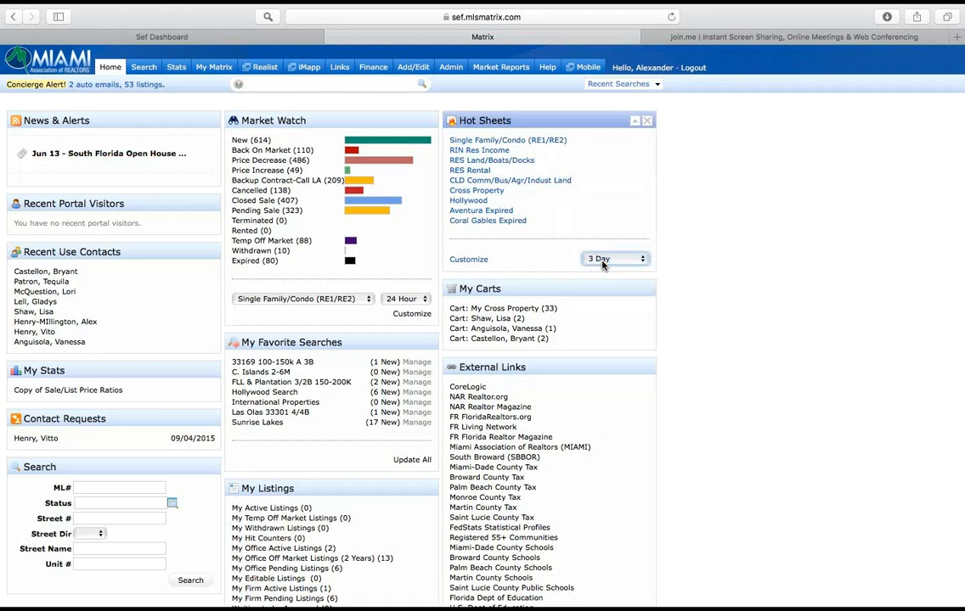
click(492, 221)
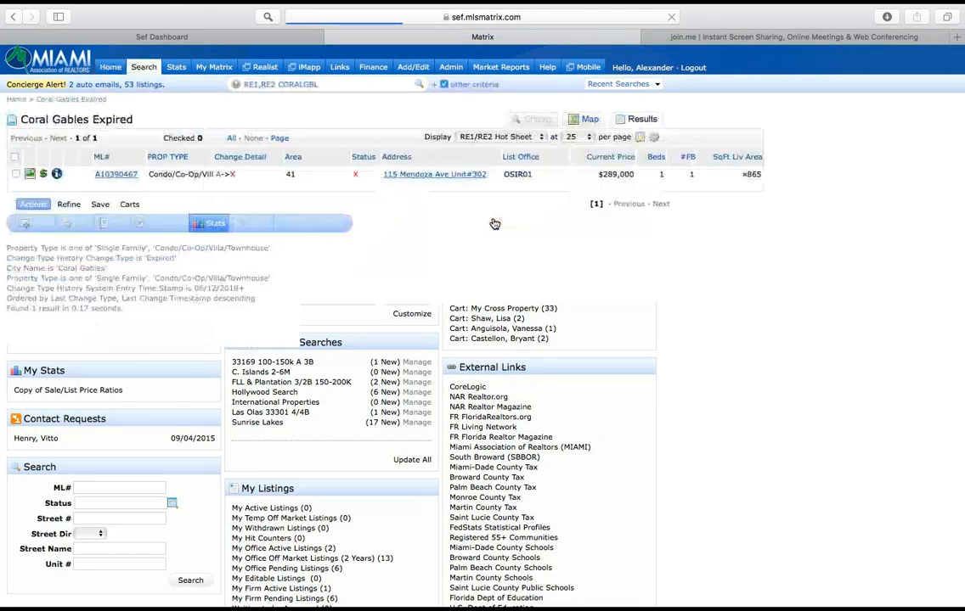
click(113, 69)
Step: Set the Hot Sheets period to 7 Day, view the Coral Gables Expired hot sheet's results and return to the home page
click(610, 259)
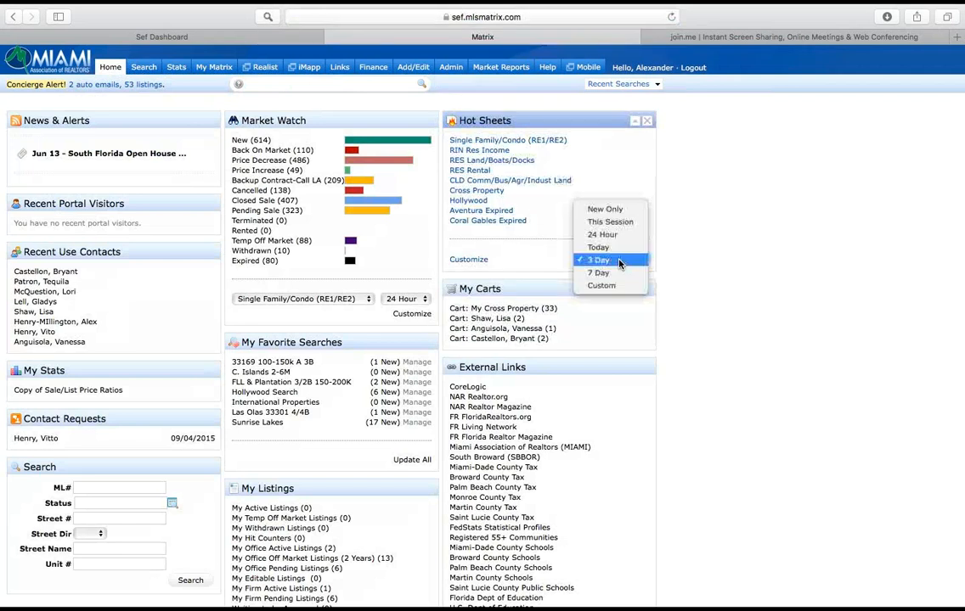
click(613, 274)
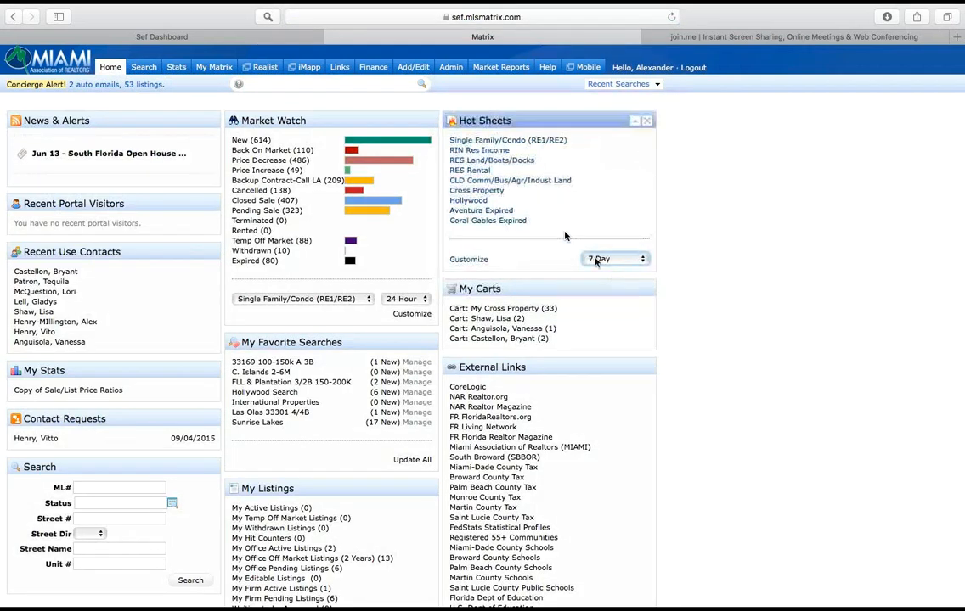
click(472, 221)
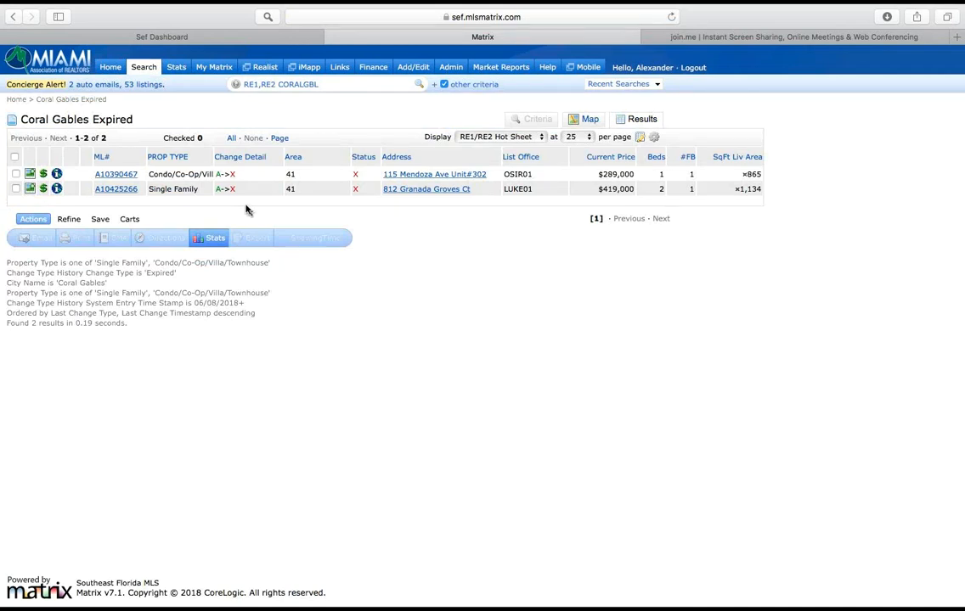
click(111, 68)
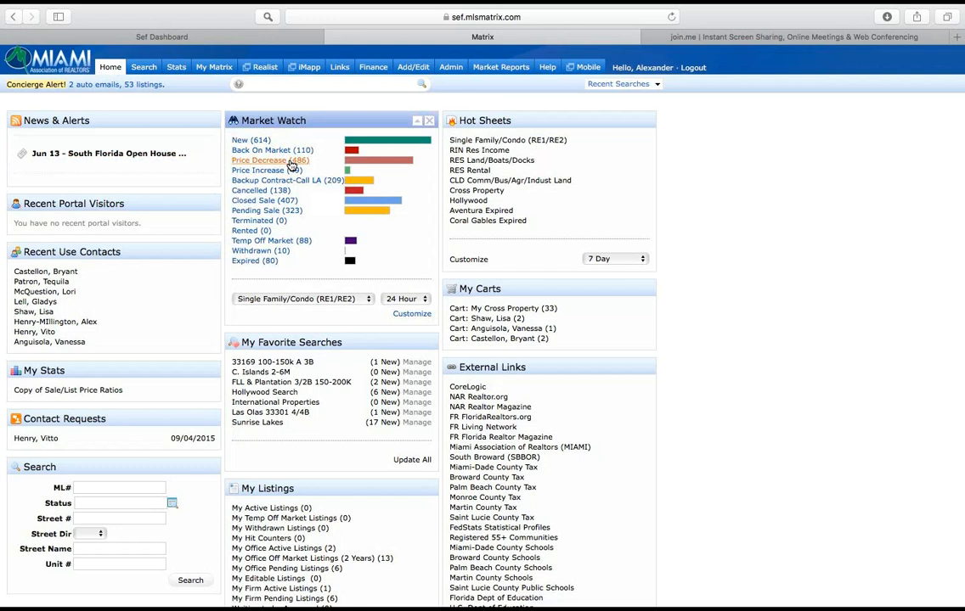
Step: Customize the Market Watch criteria with property types Single and Townhouse and the county Broward County
click(416, 318)
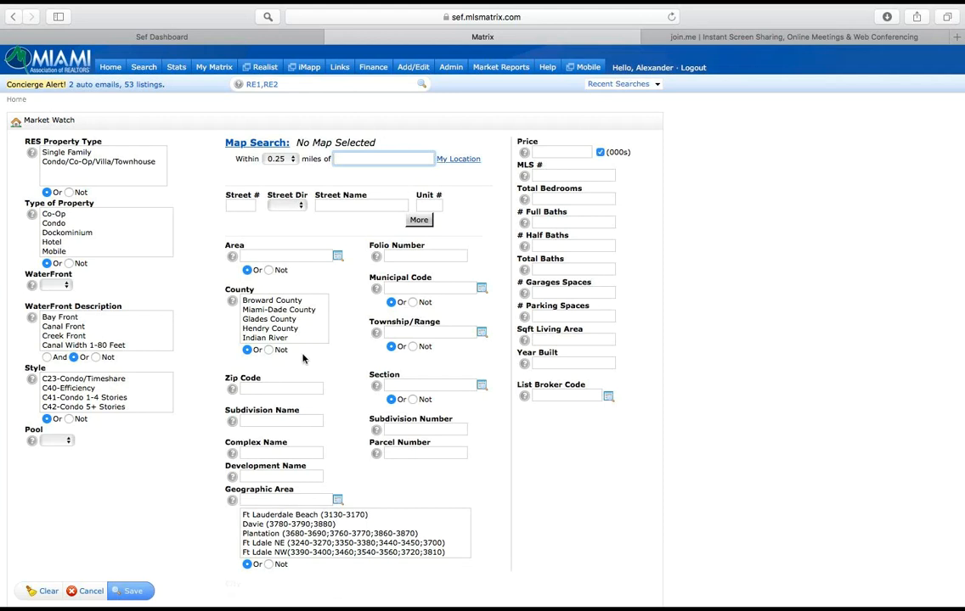
scroll(133, 237, down, 2)
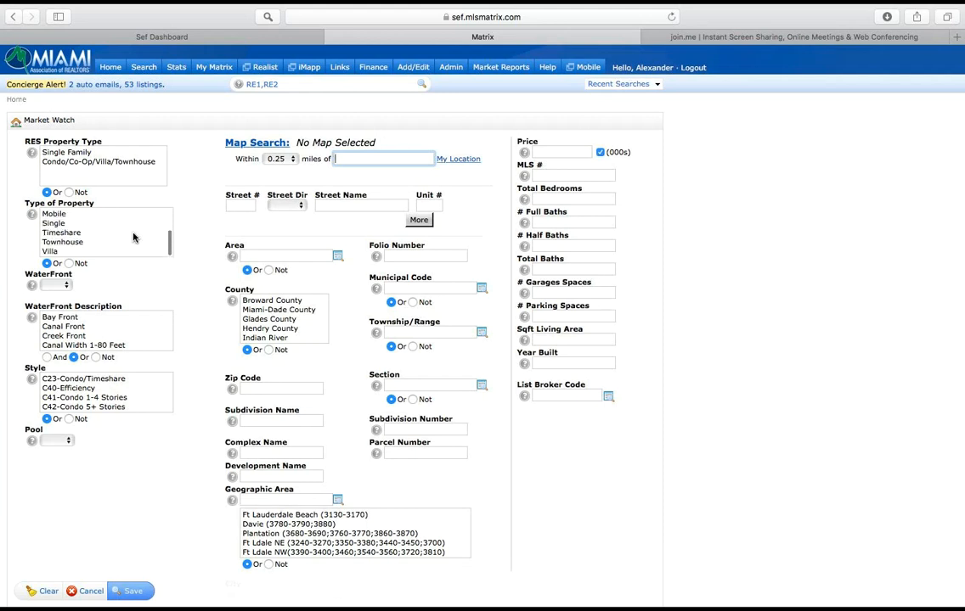
click(53, 224)
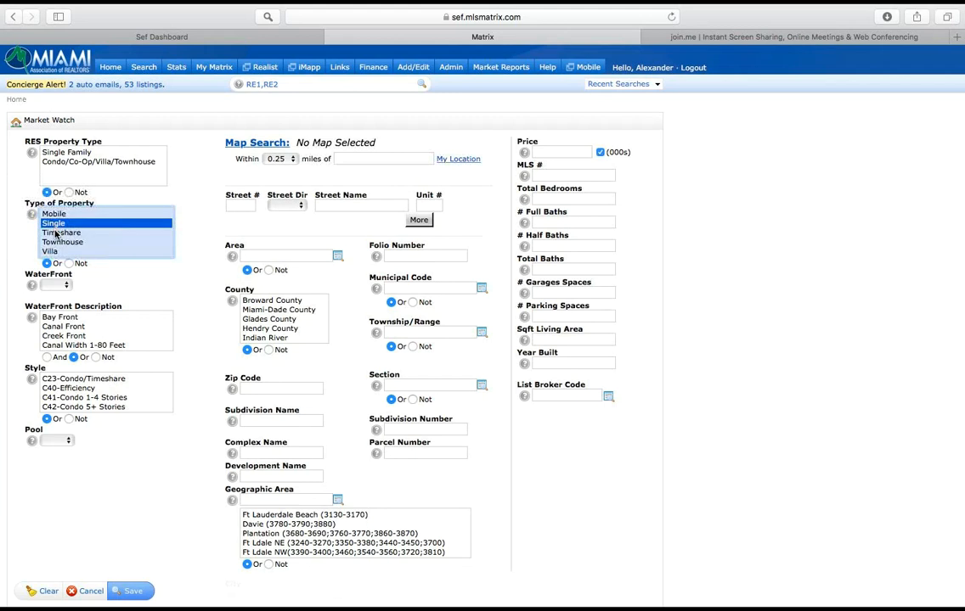
super+click(61, 243)
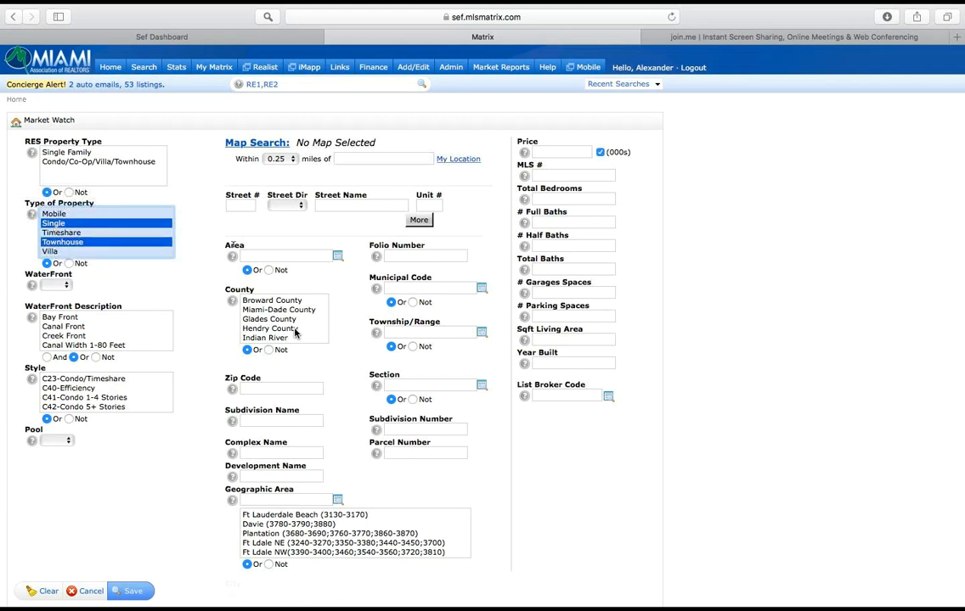
click(273, 302)
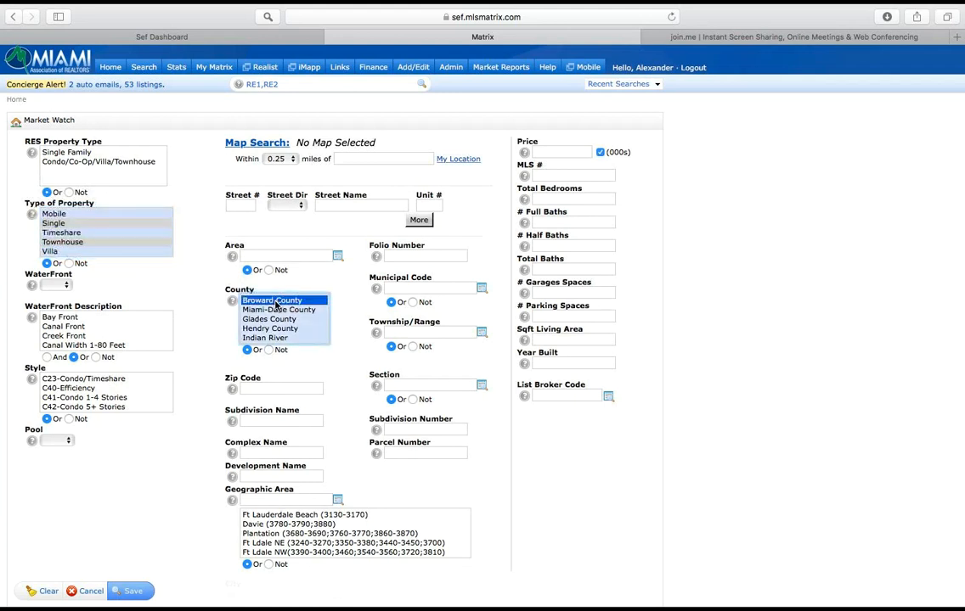
Step: Add Hollywood as the city in the Market Watch criteria and save the customization
click(259, 389)
scroll(259, 390, down, 3)
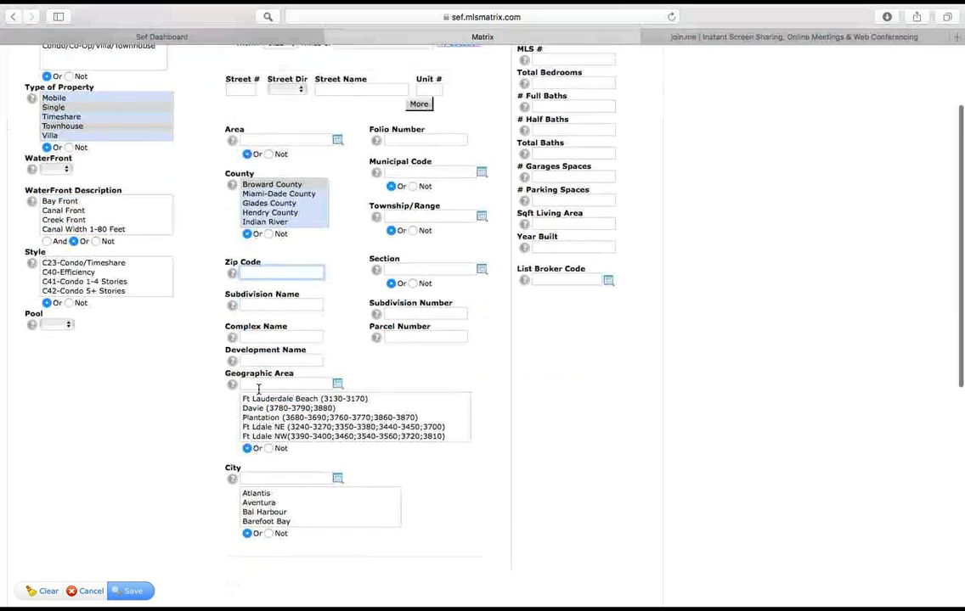
click(259, 476)
text(hollyw)
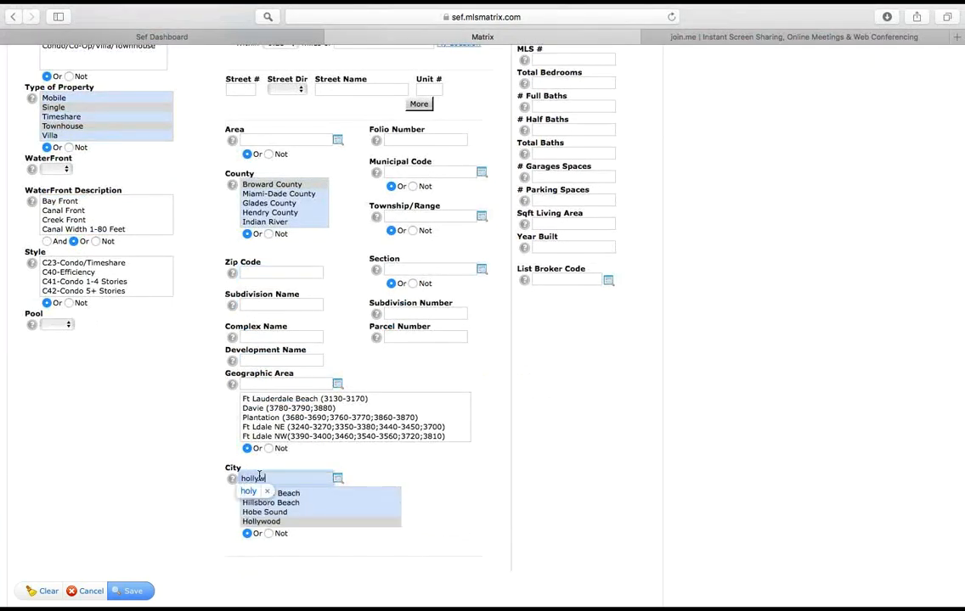
click(263, 521)
scroll(512, 453, up, 3)
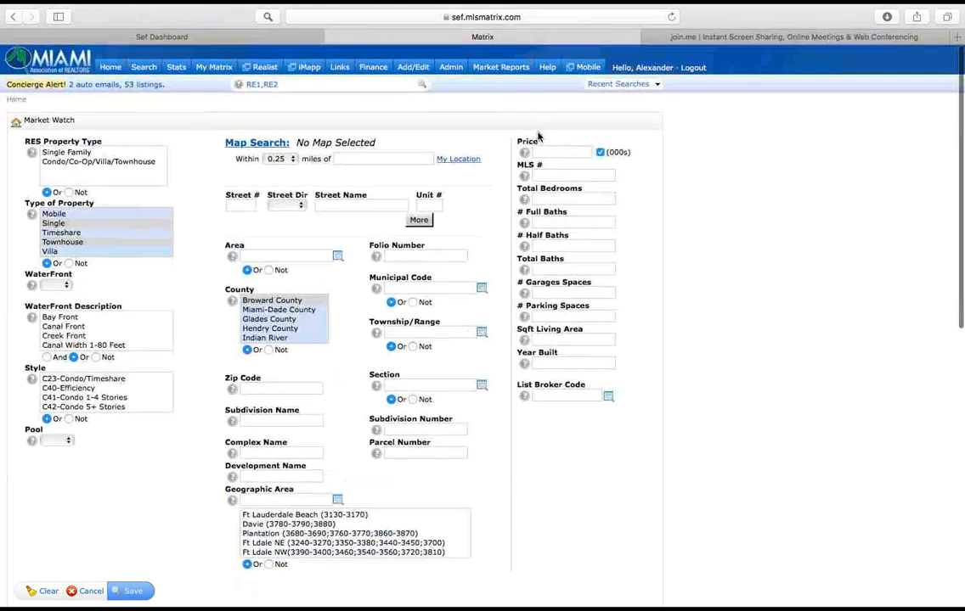
mouse_move(554, 198)
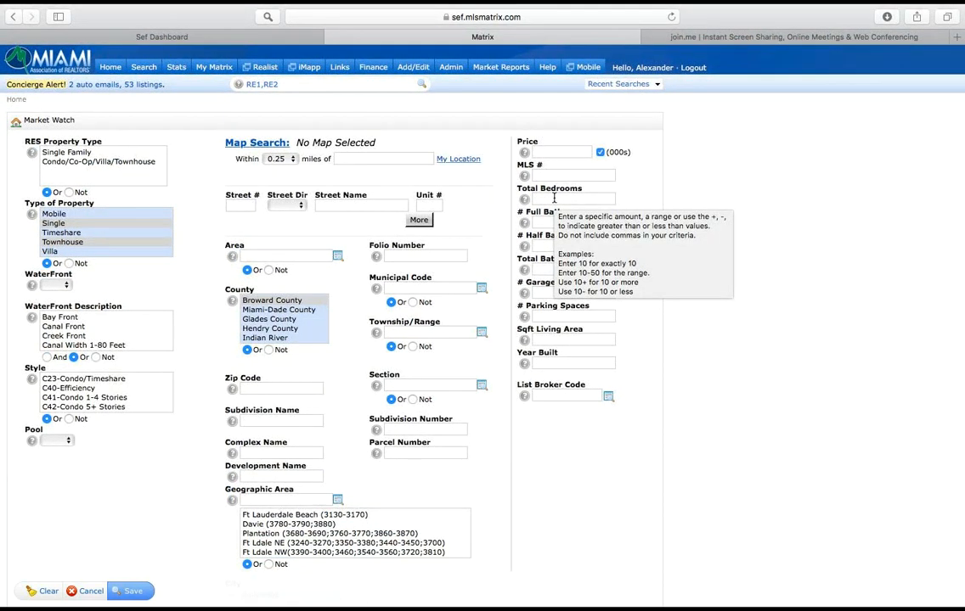
click(132, 592)
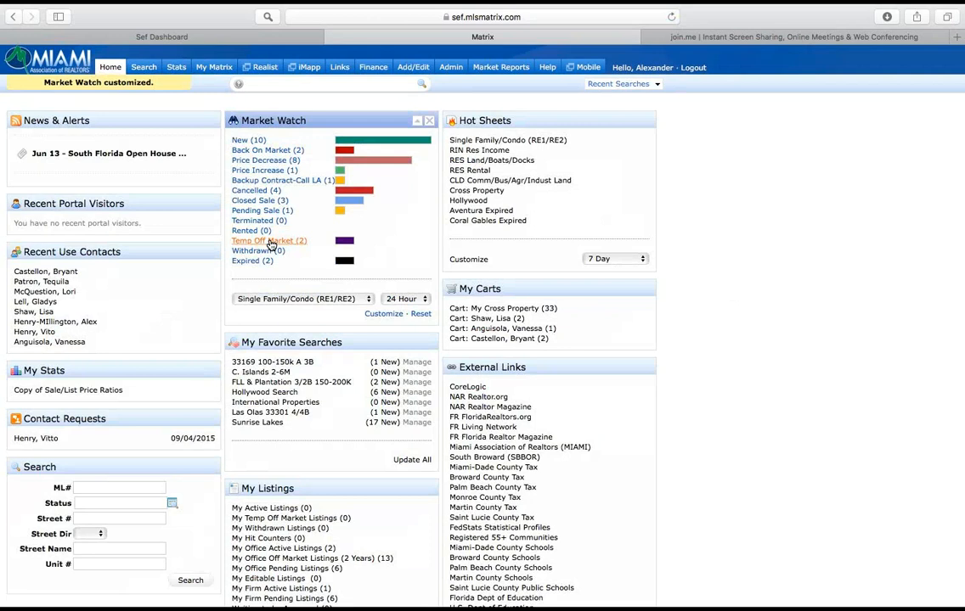
Step: Set the Market Watch period to 3 Day, view its Expired listings and return to the home page
click(411, 300)
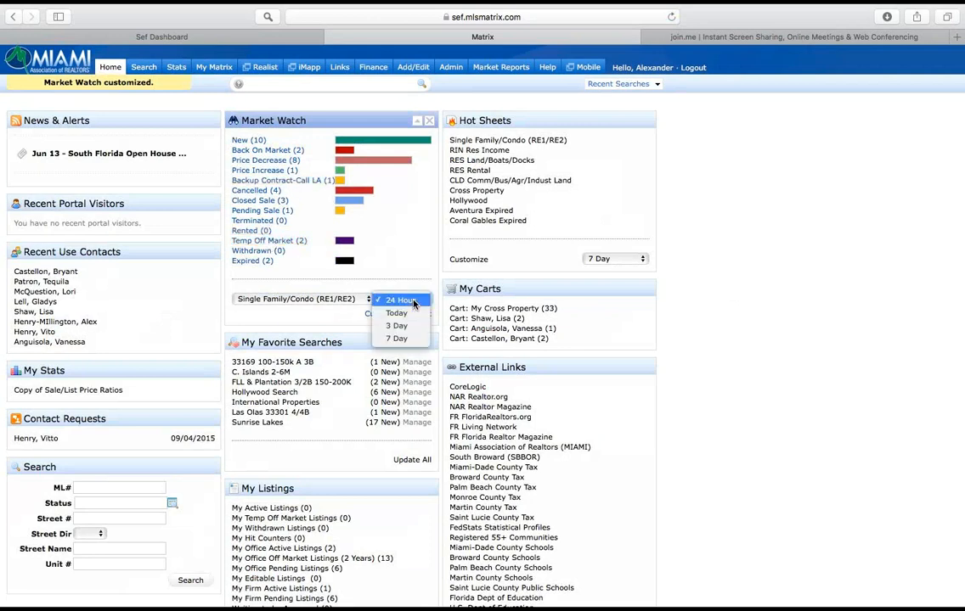
click(403, 326)
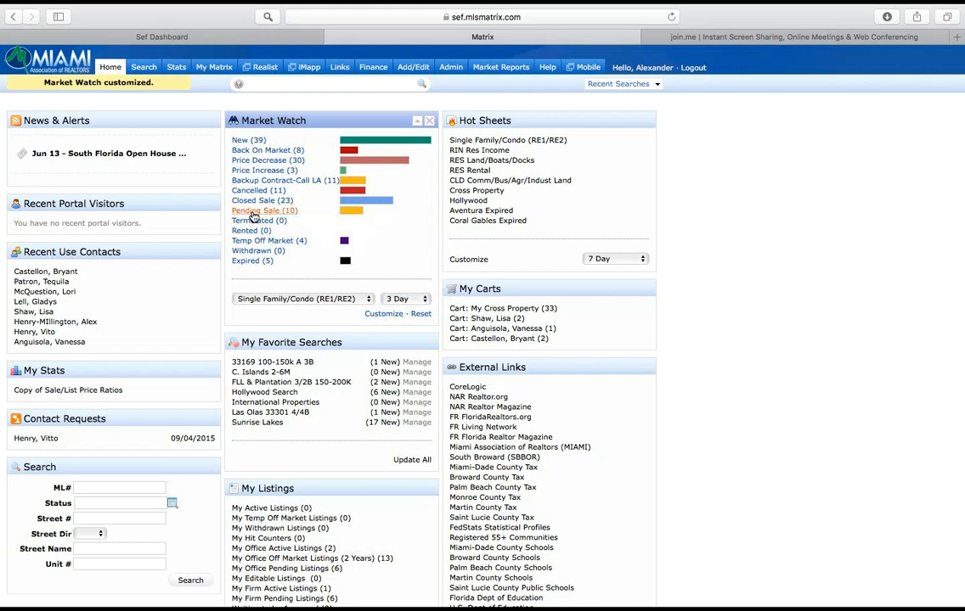
click(257, 264)
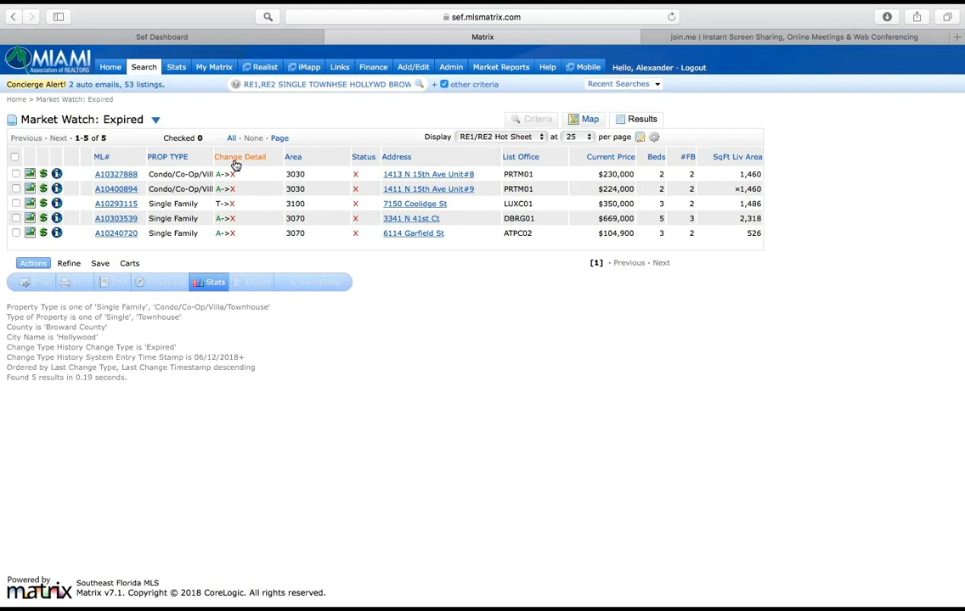
click(110, 68)
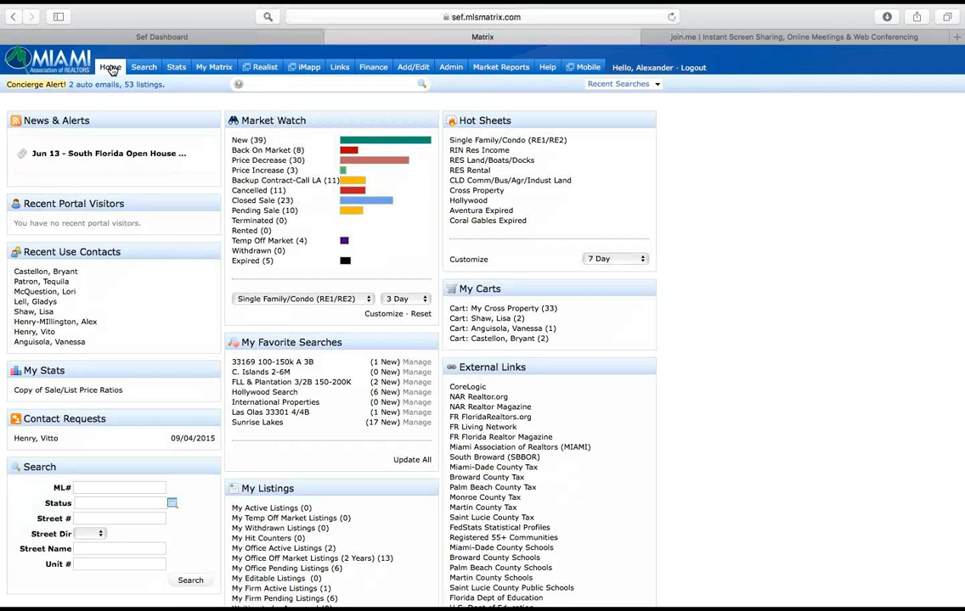